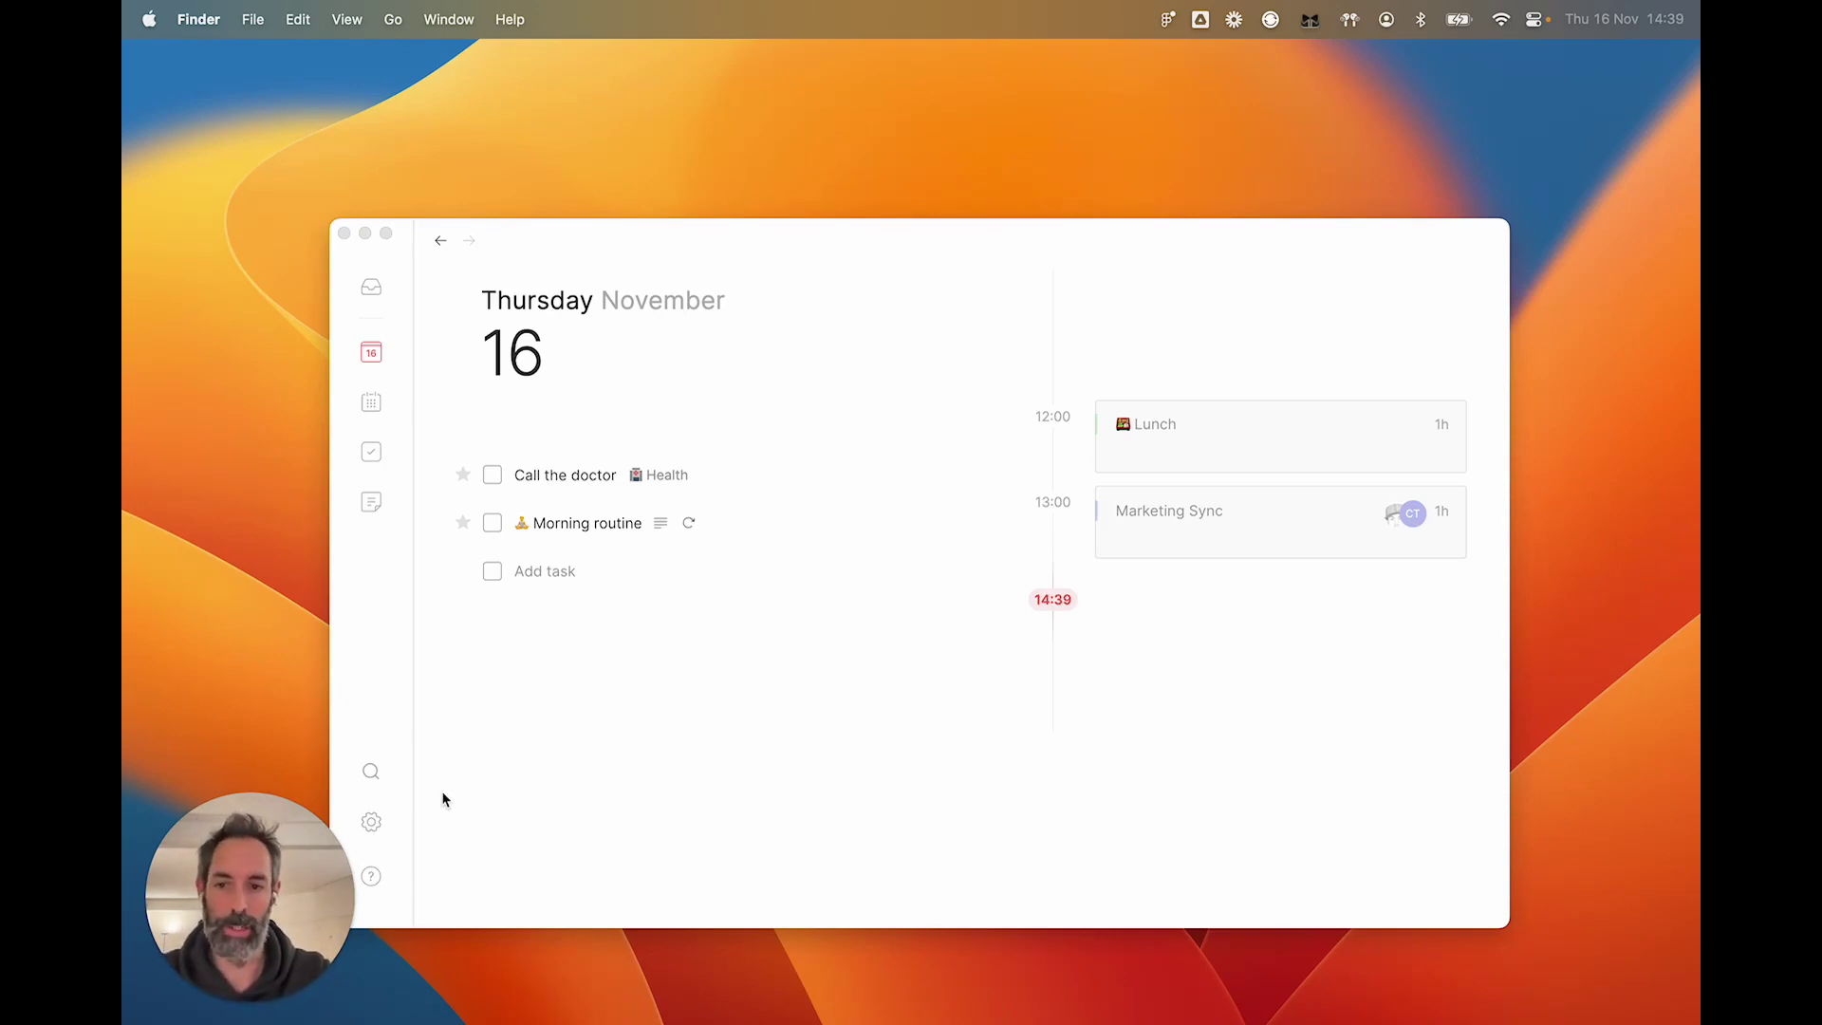
Step: Open Routine's settings from the sidebar gear, landing on the Accounts page
click(376, 820)
Step: Switch Enable Contextual Capture on under Settings > Integrations > Contextual Capture
click(384, 814)
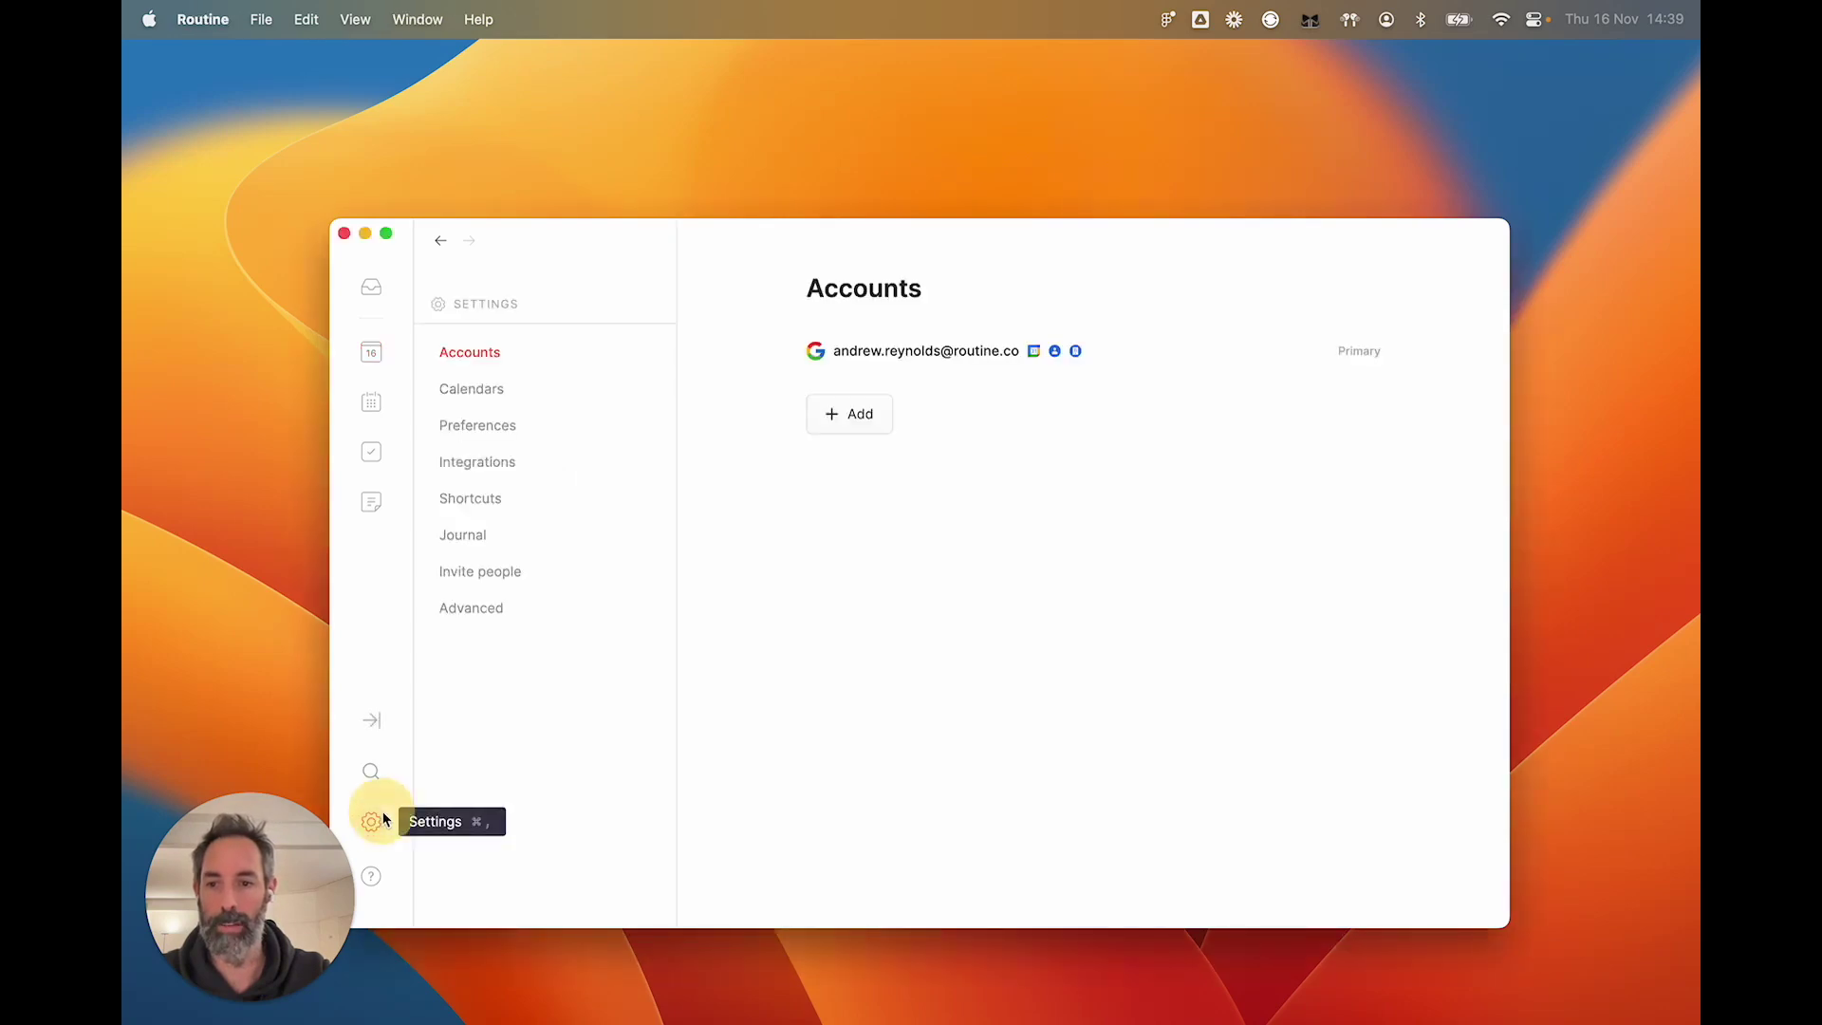
click(566, 462)
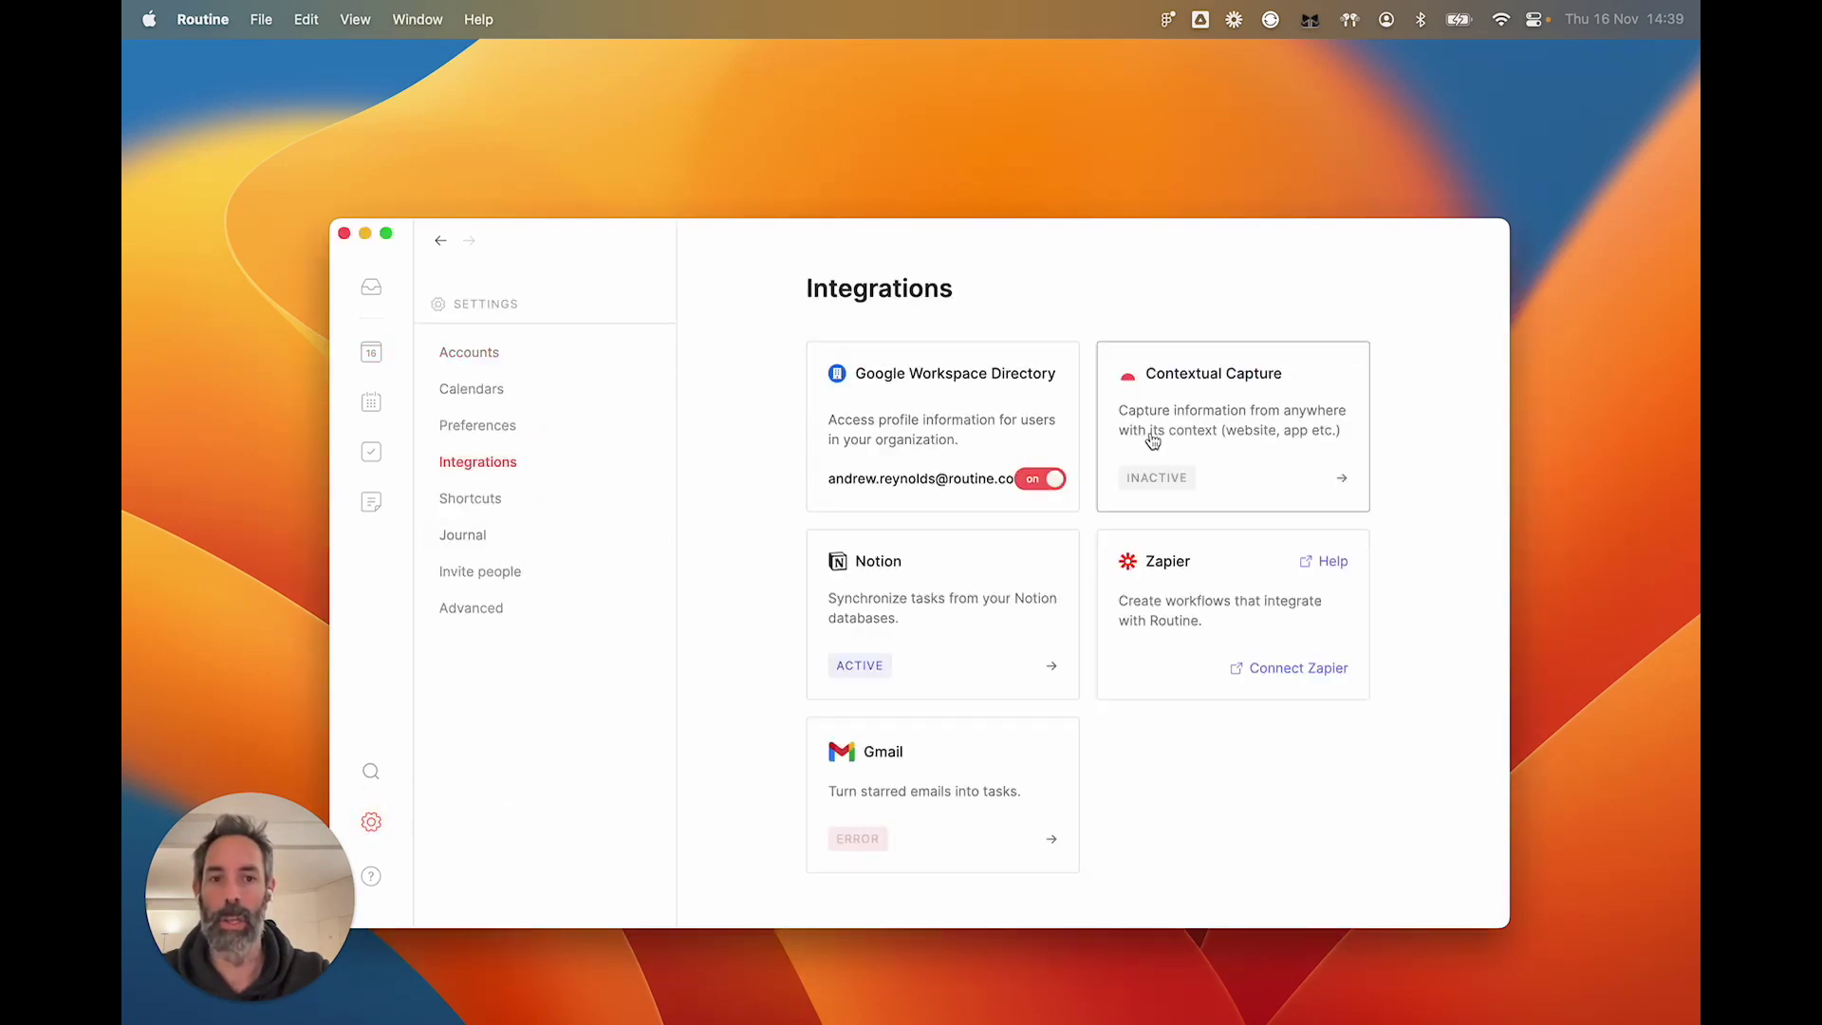
click(1224, 436)
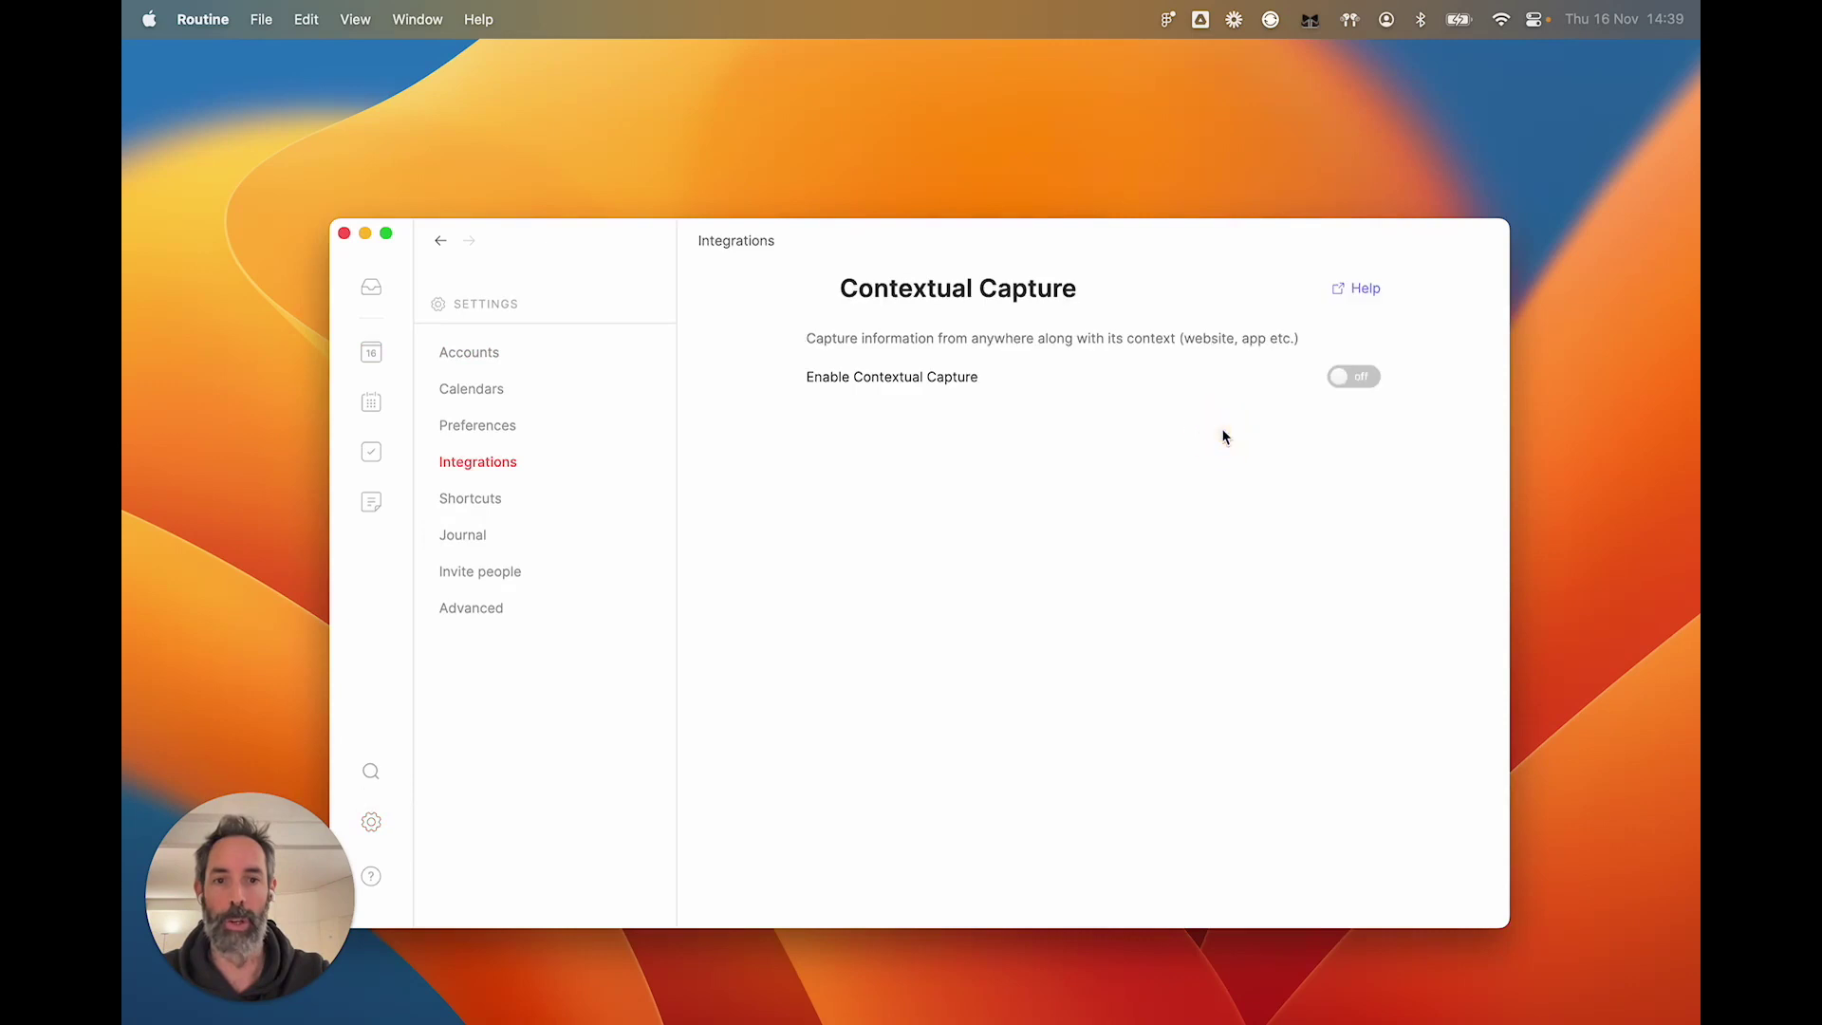
click(1354, 381)
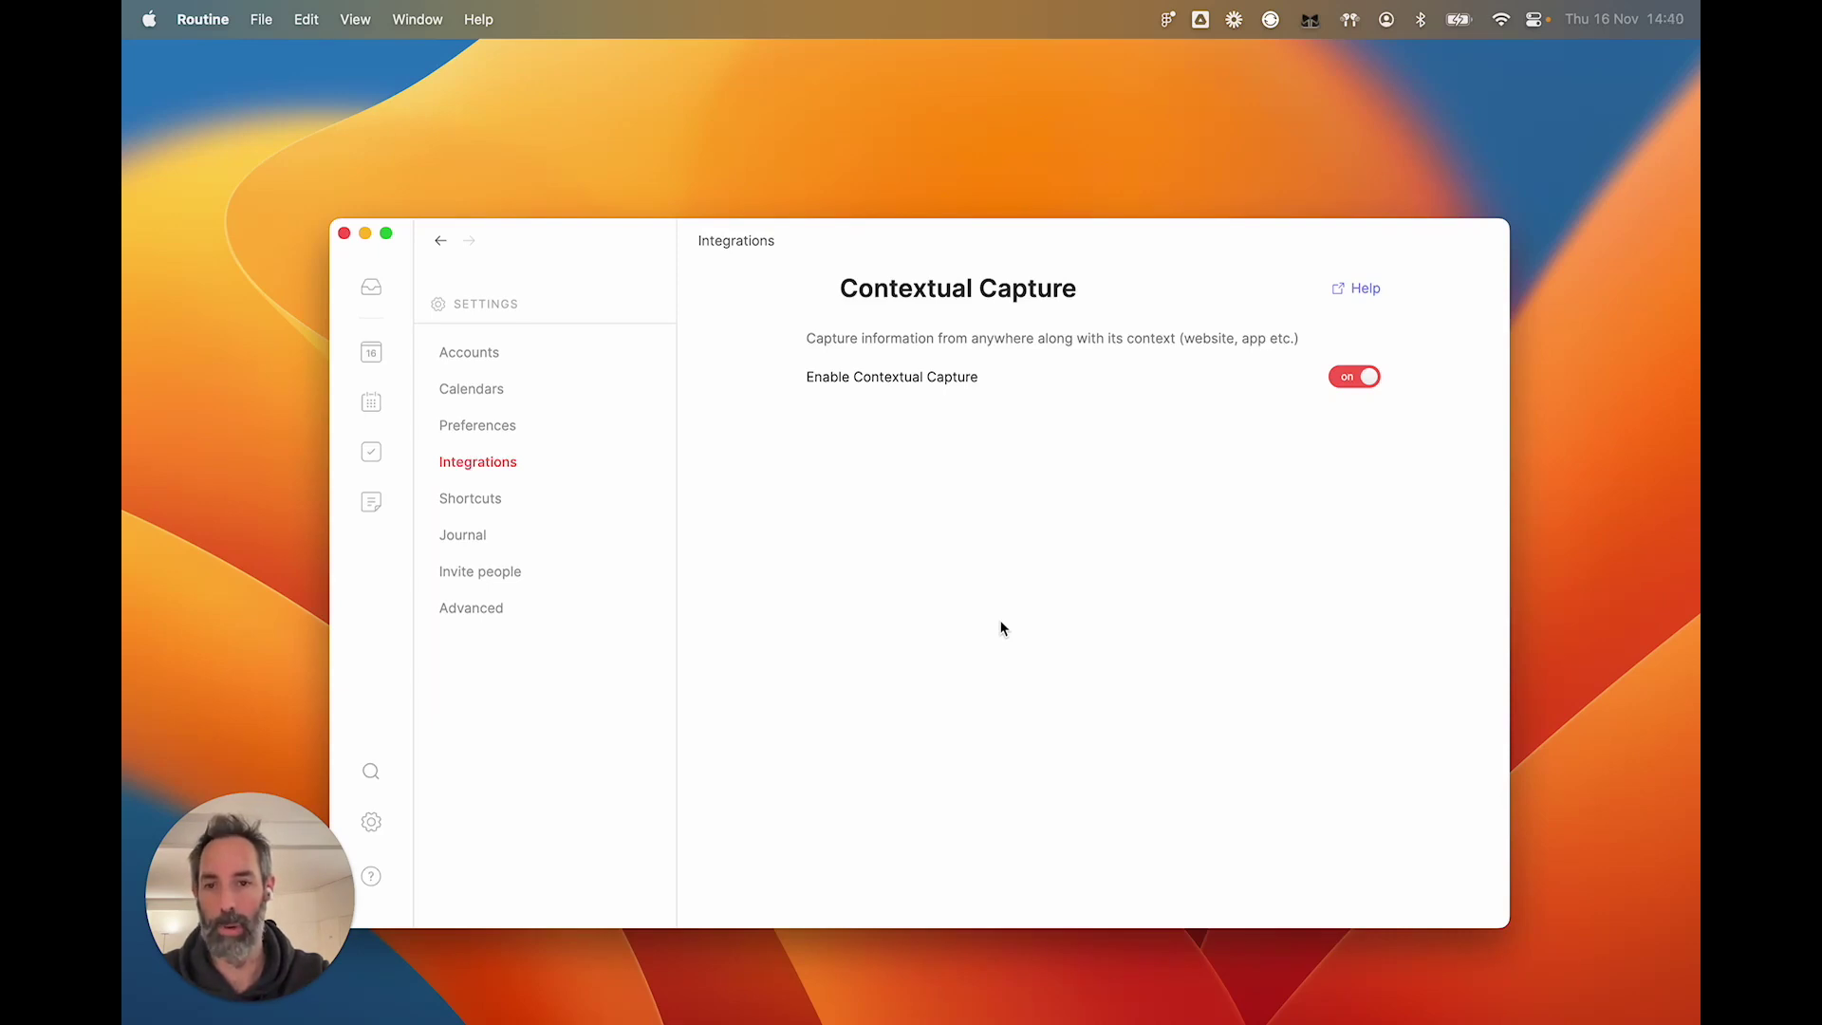
Step: Return to today's agenda, then move to the desktop space showing Chrome's Google page
click(371, 352)
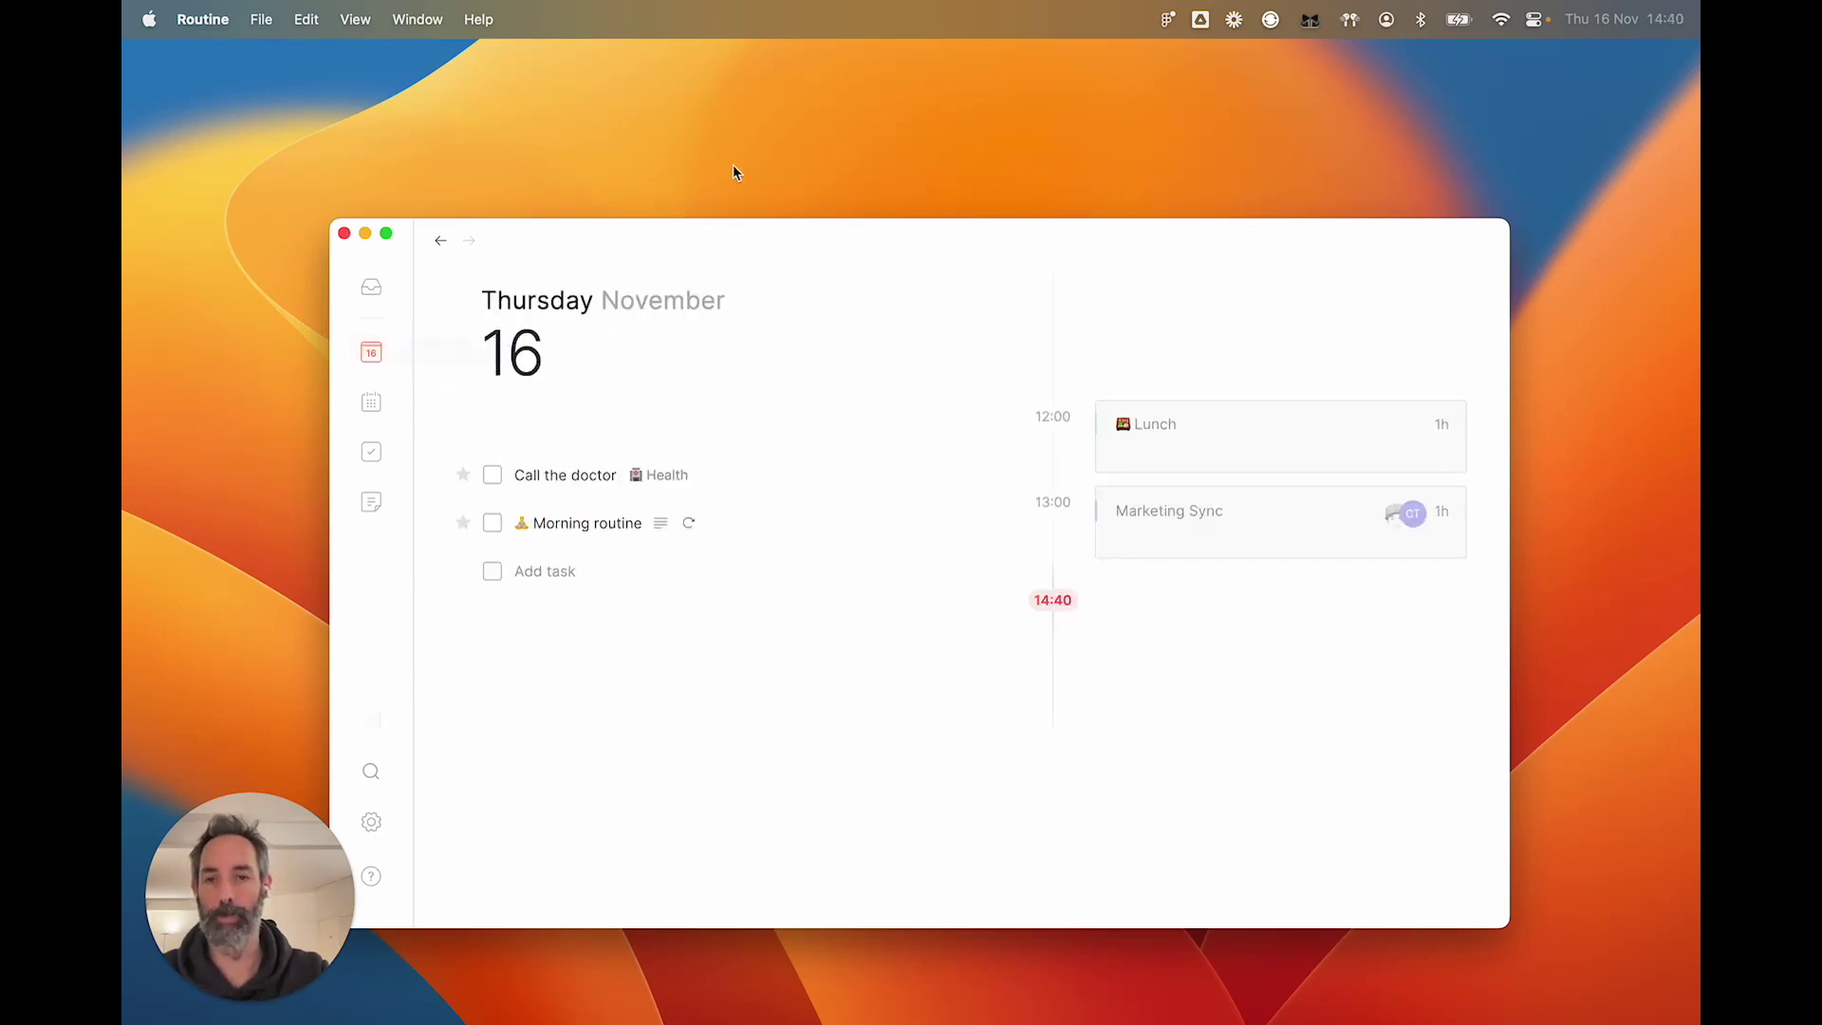
click(733, 171)
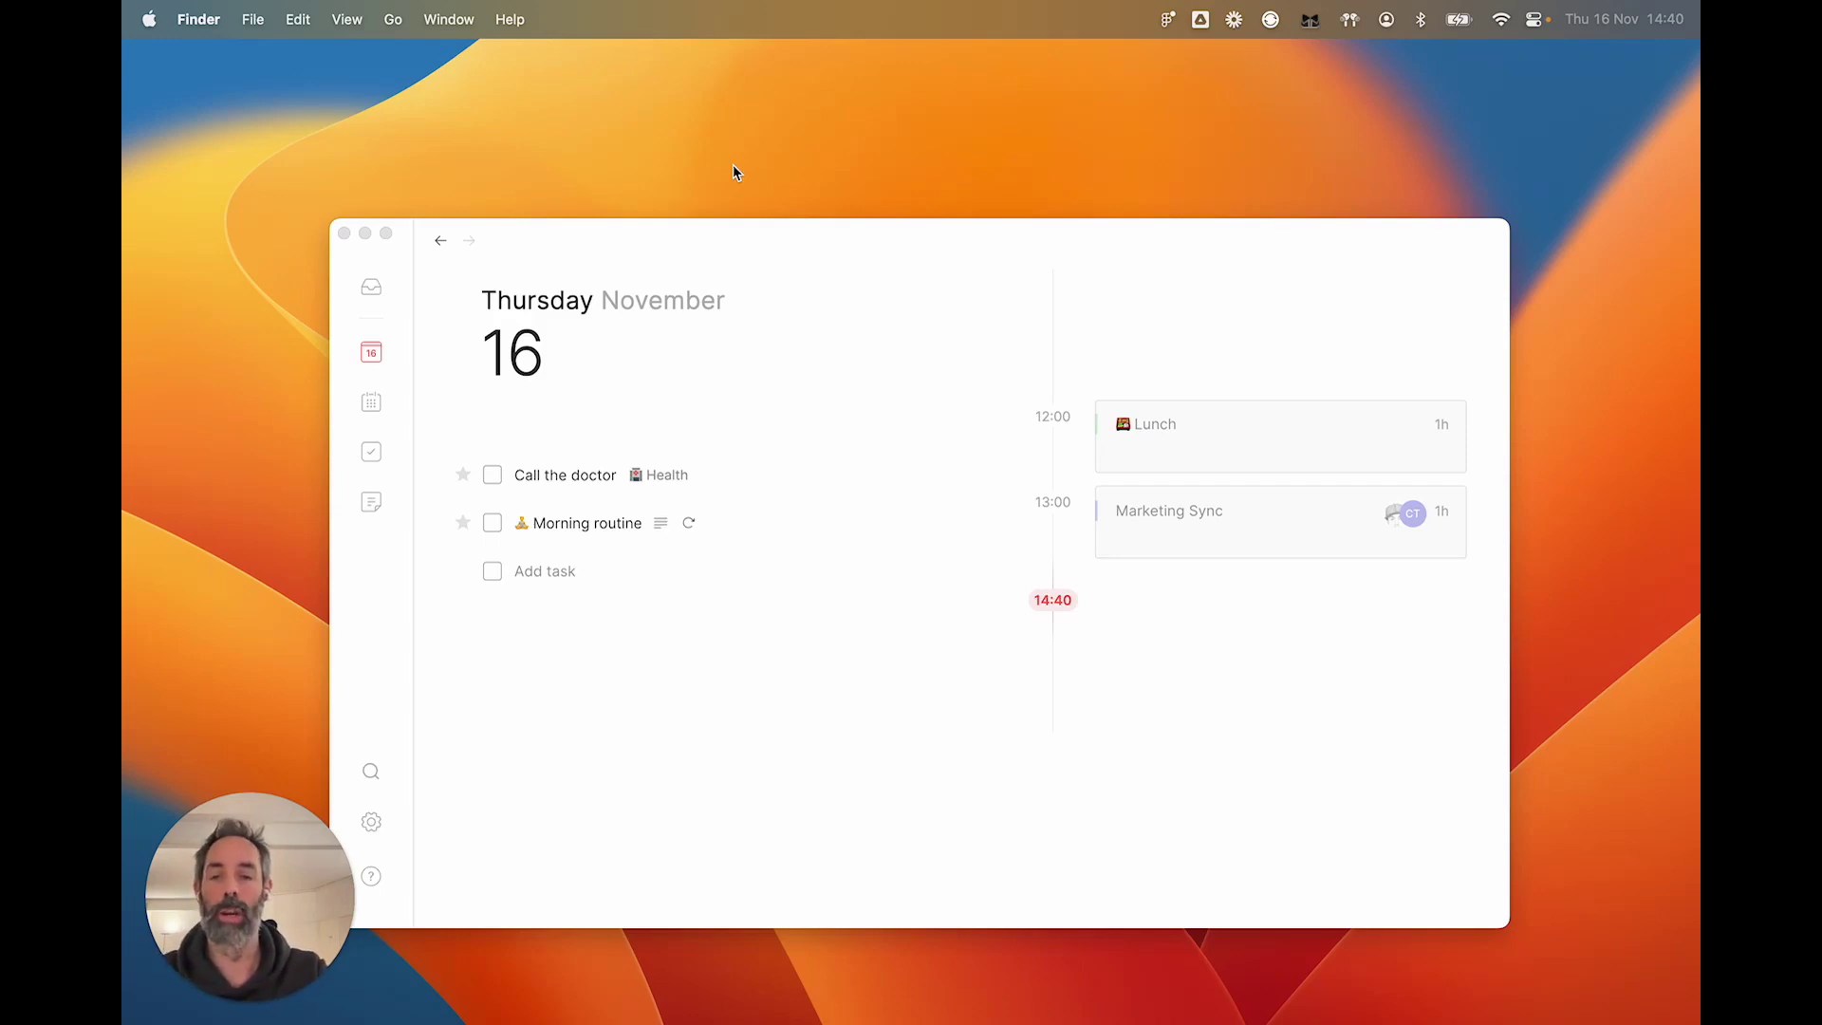
key(ctrl+Right)
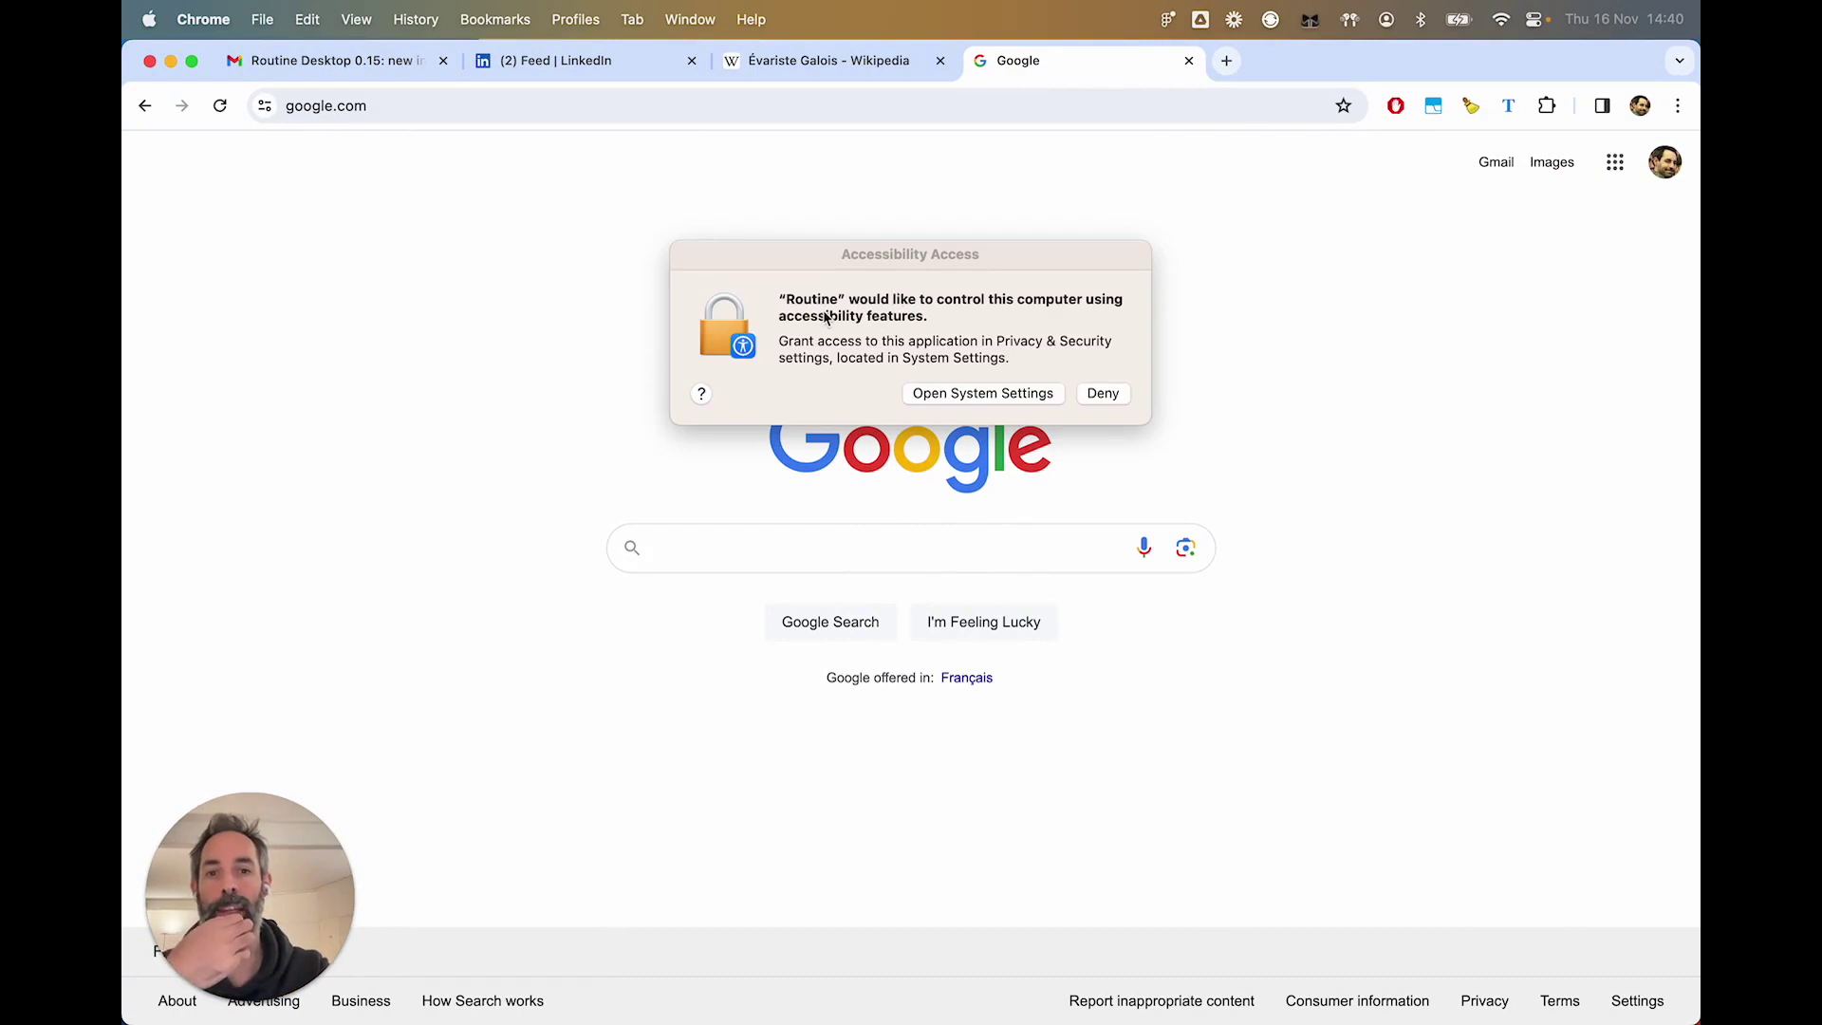
Step: Grant Routine Accessibility access in System Settings with the admin password, then allow it to control Chrome
click(979, 394)
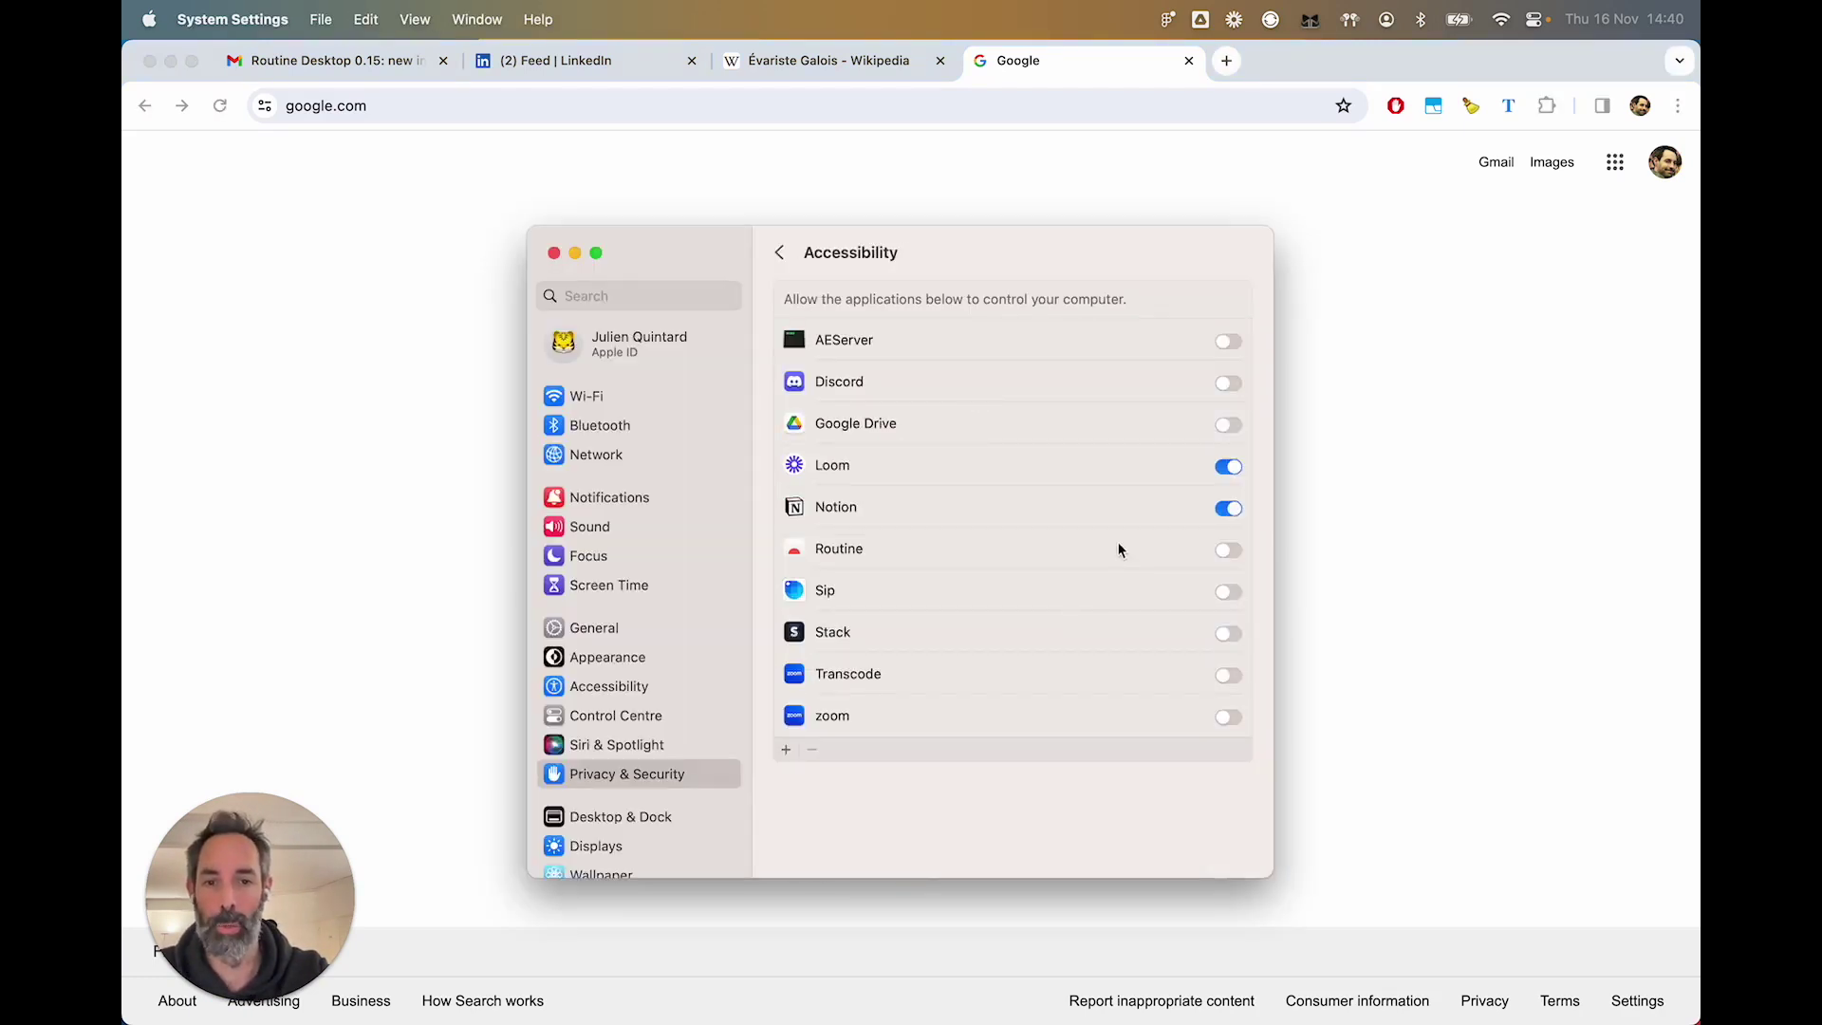
click(1226, 550)
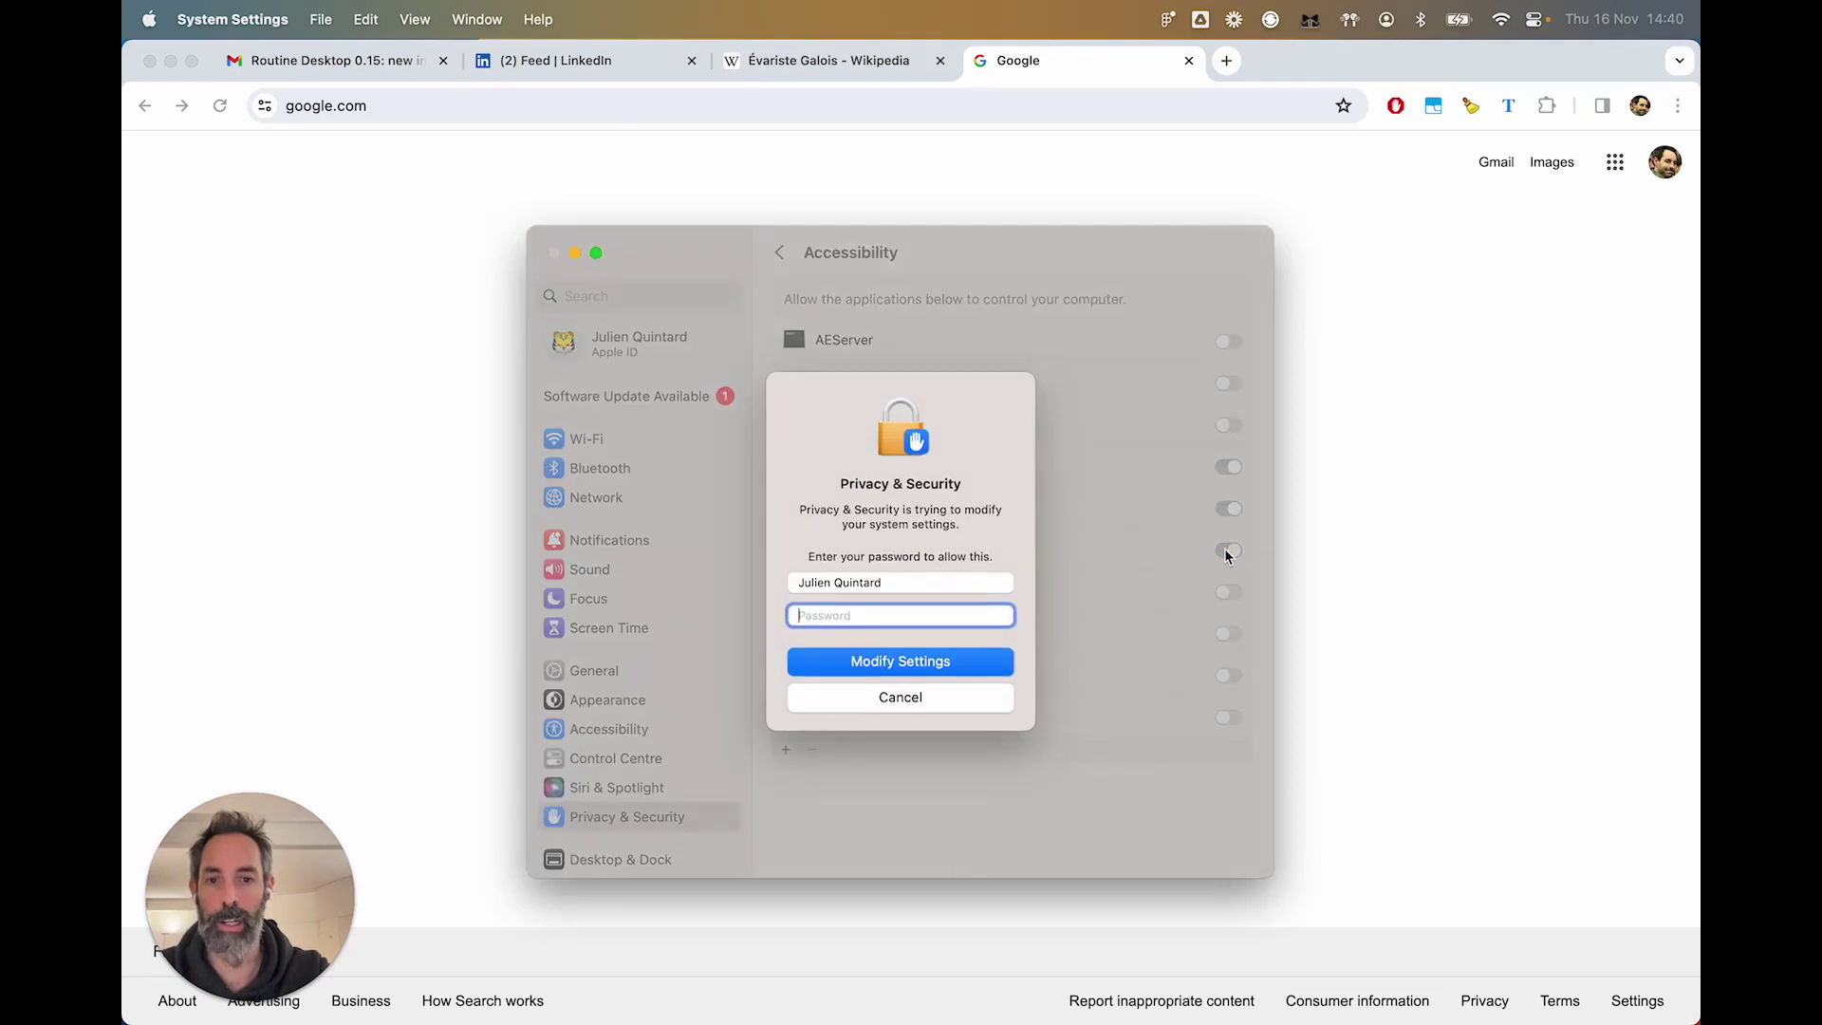
text(•••)
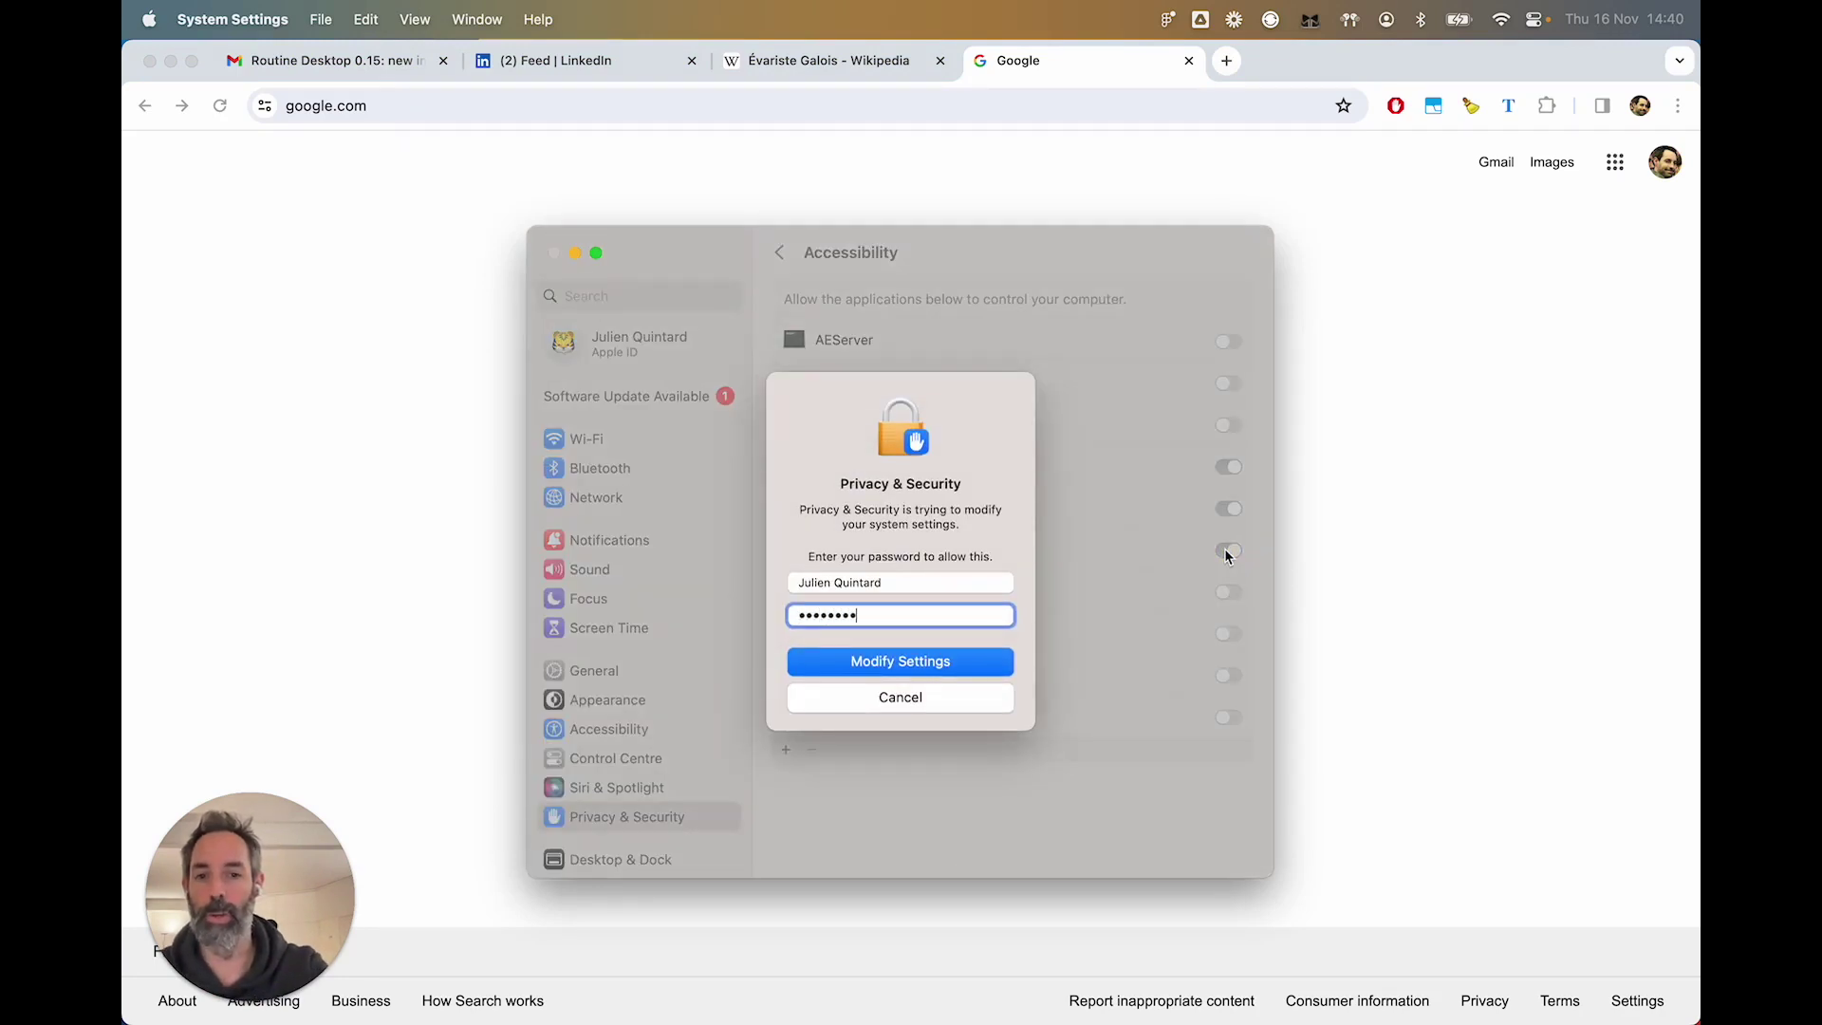
text(•••••)
key(Return)
key(super+q)
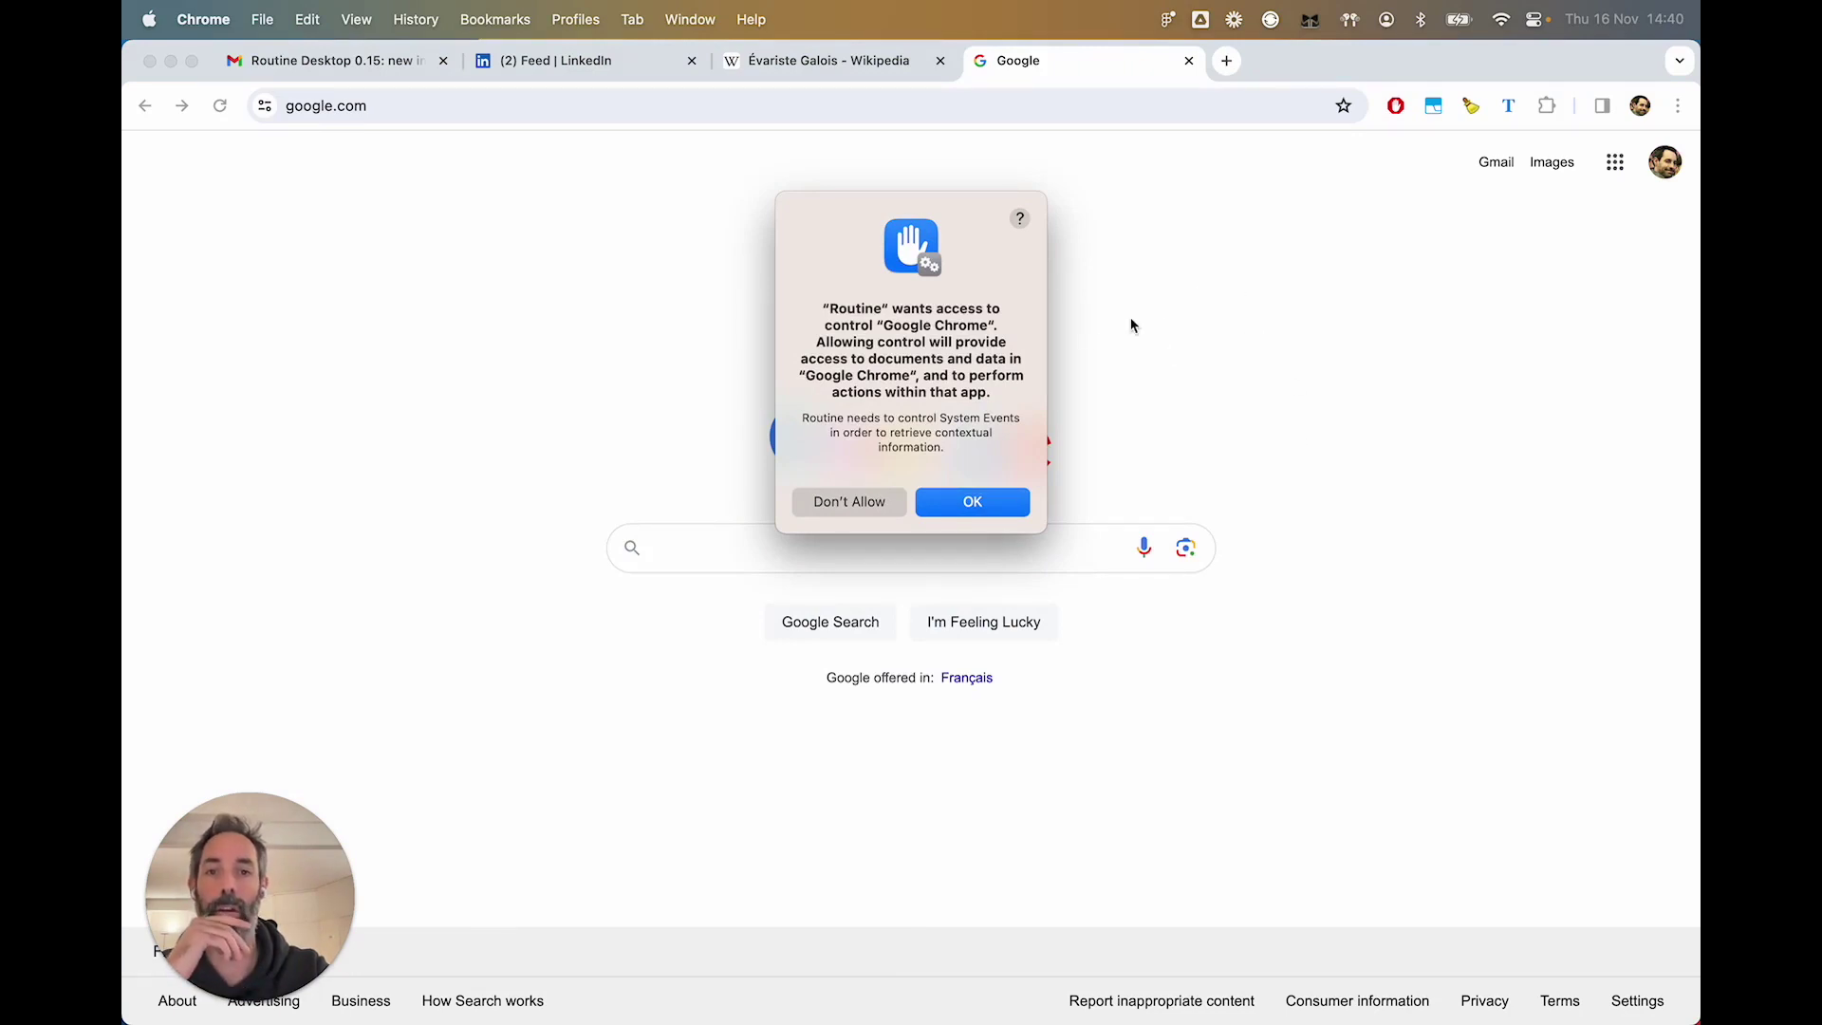
click(982, 502)
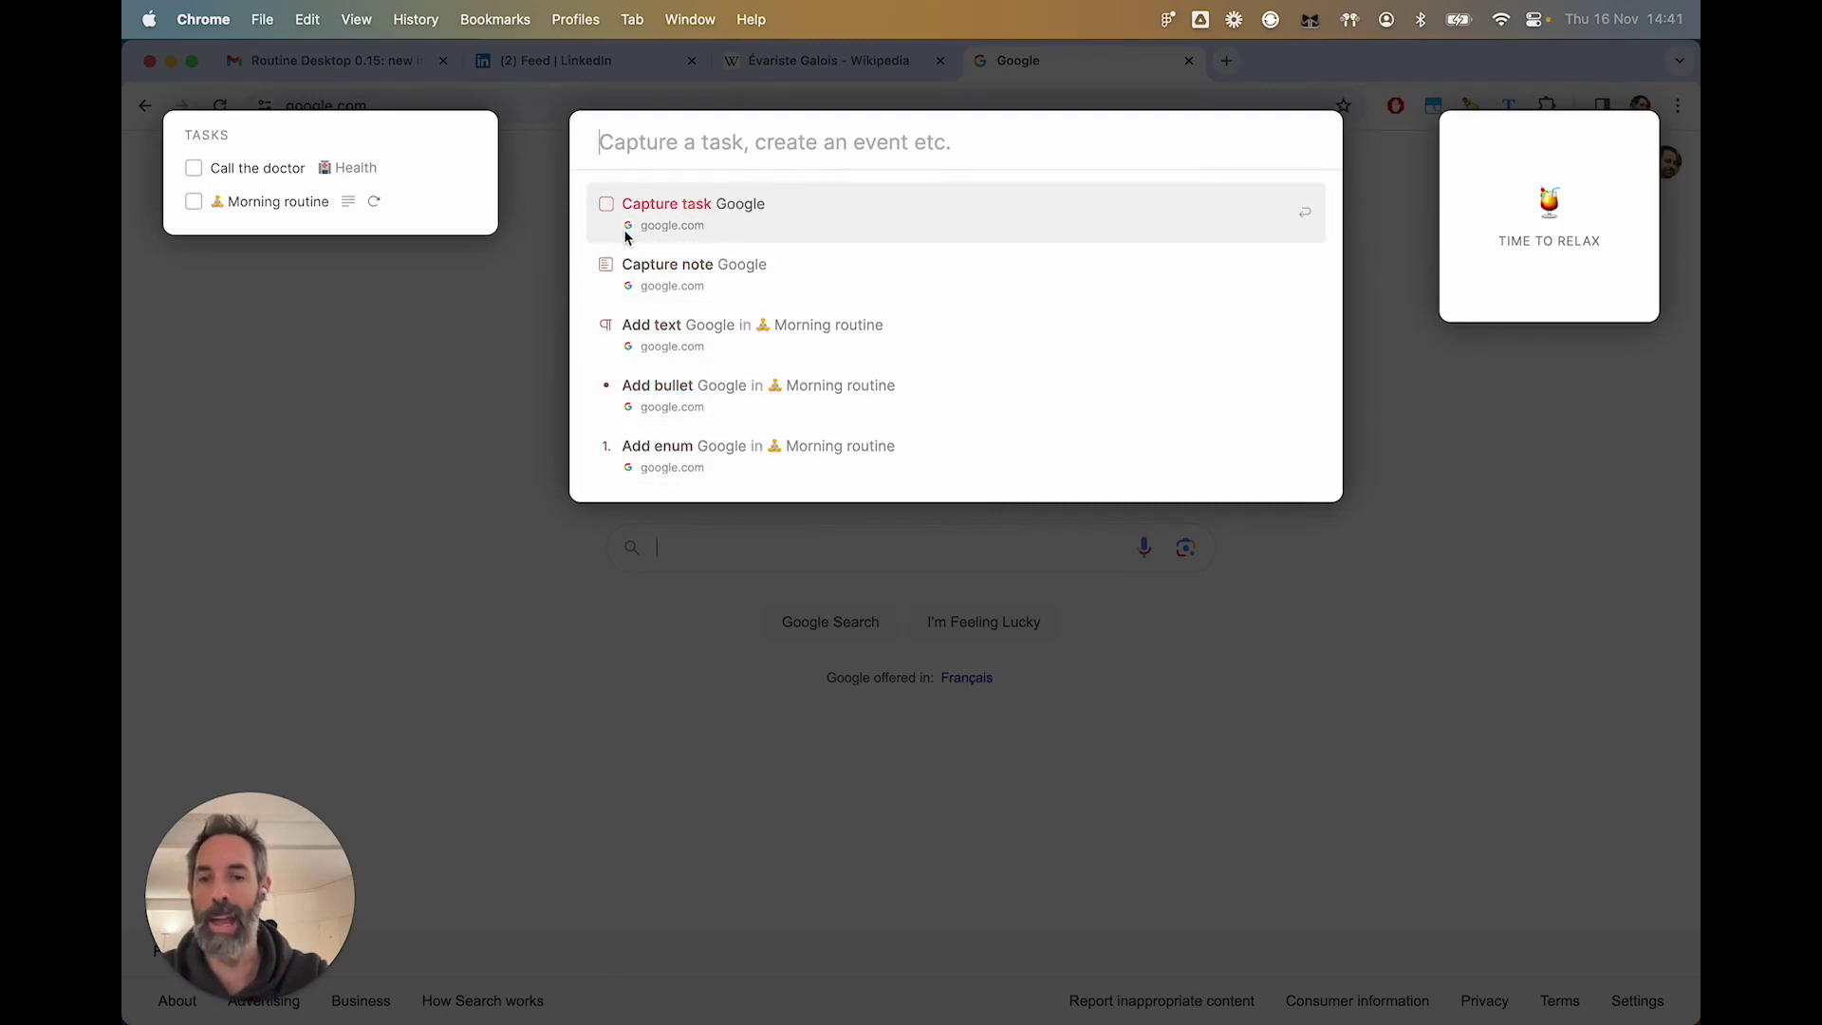
Step: Dismiss Routine's capture palette over Google's page without capturing anything
click(432, 549)
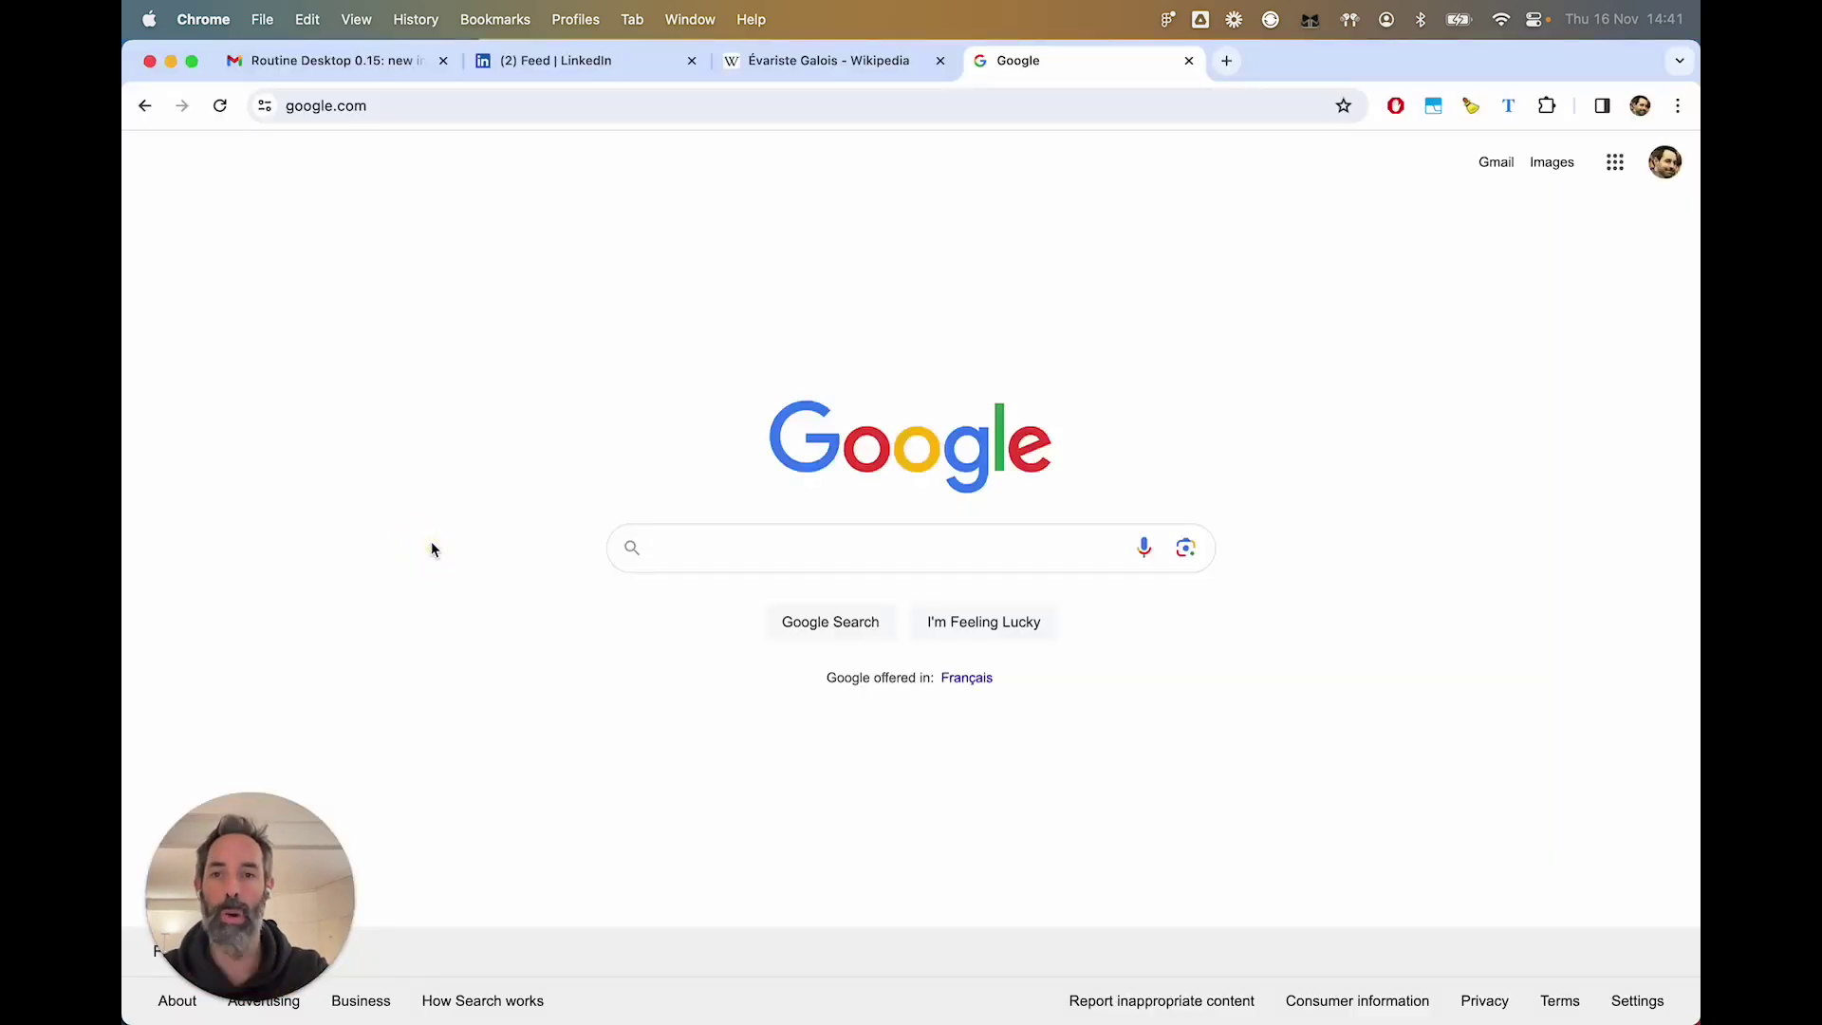
Step: On the LinkedIn tab, search 'bill gates' and open his full profile
key(ctrl+shift+Tab)
key(ctrl+shift+Tab)
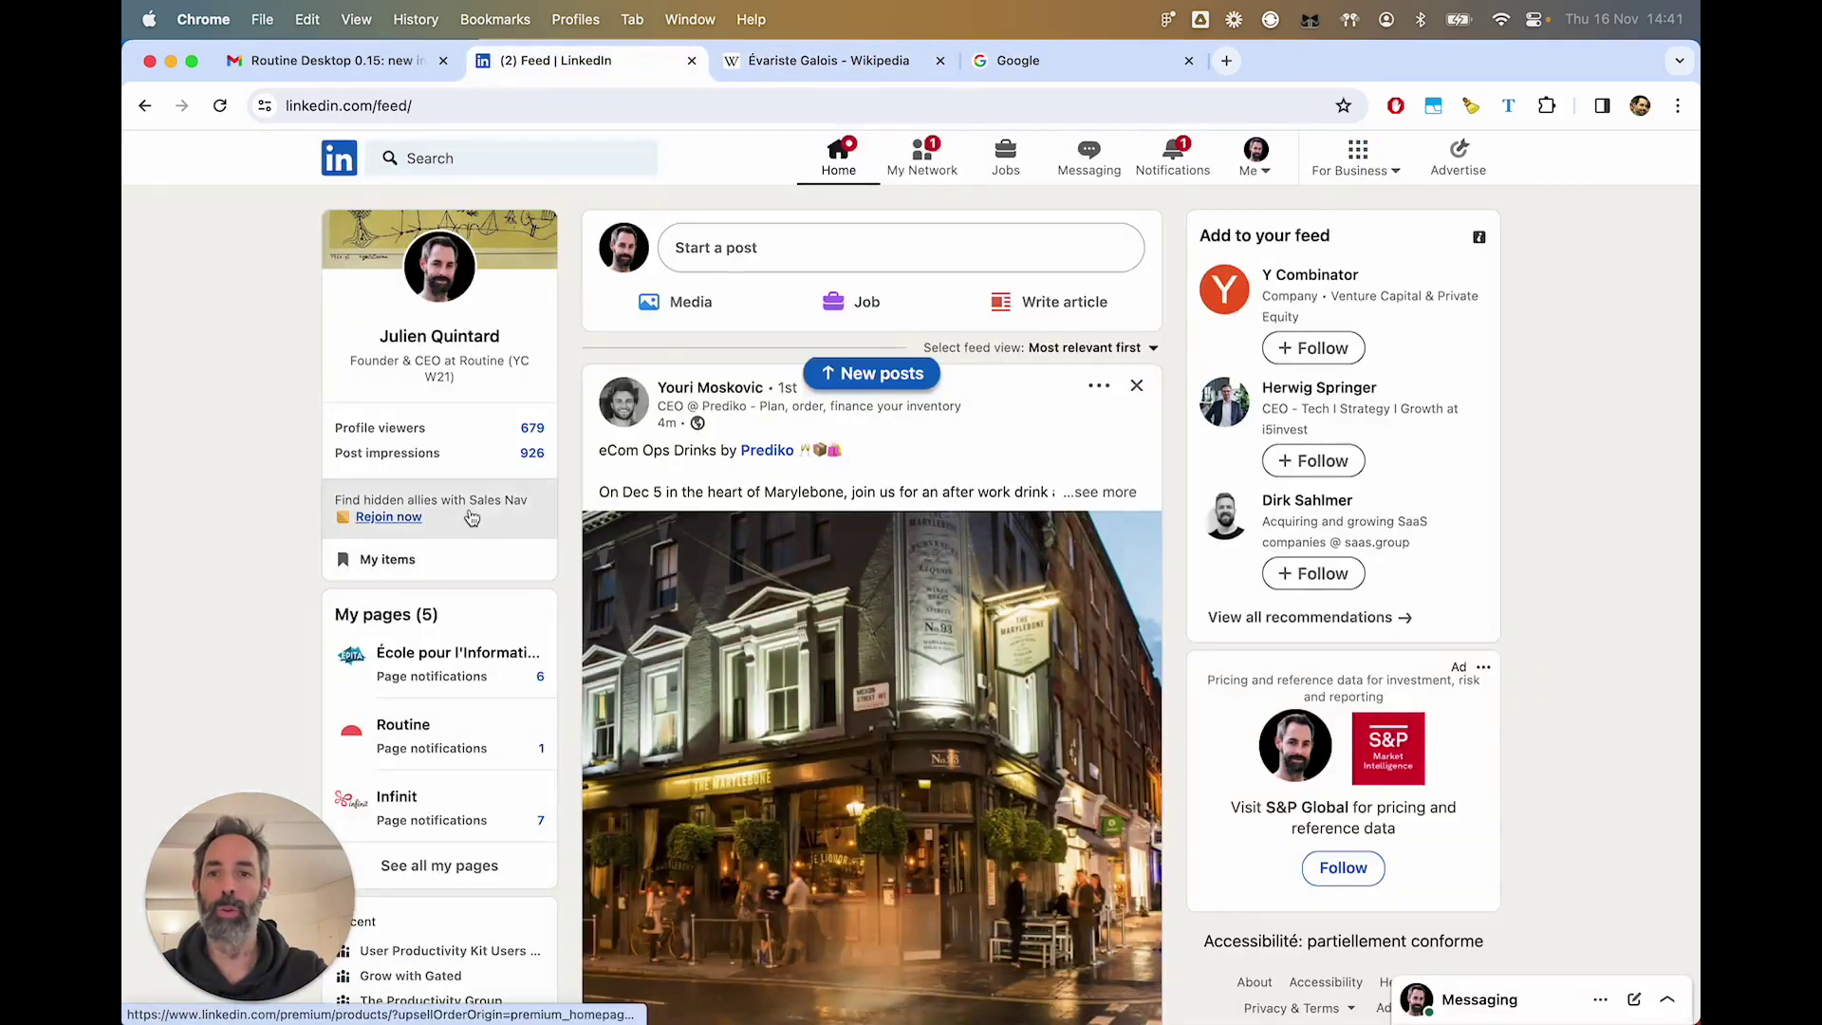
click(630, 154)
text(bill )
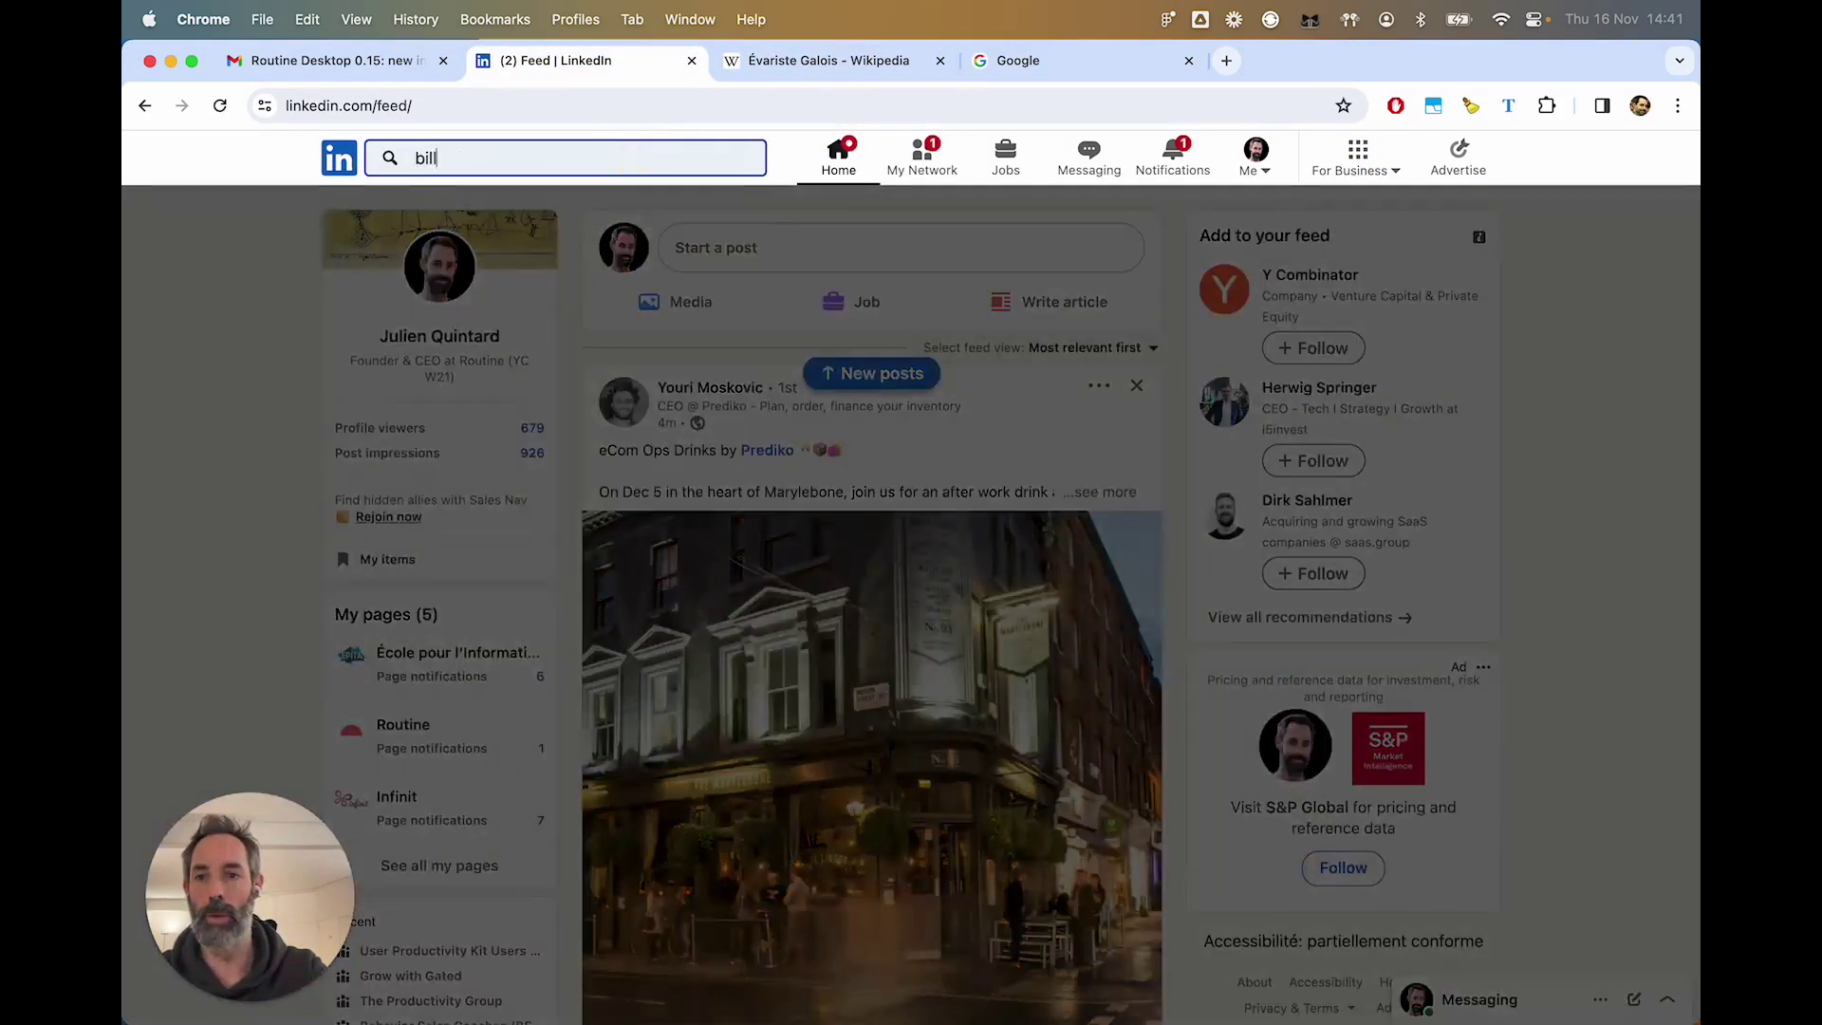
text(gates)
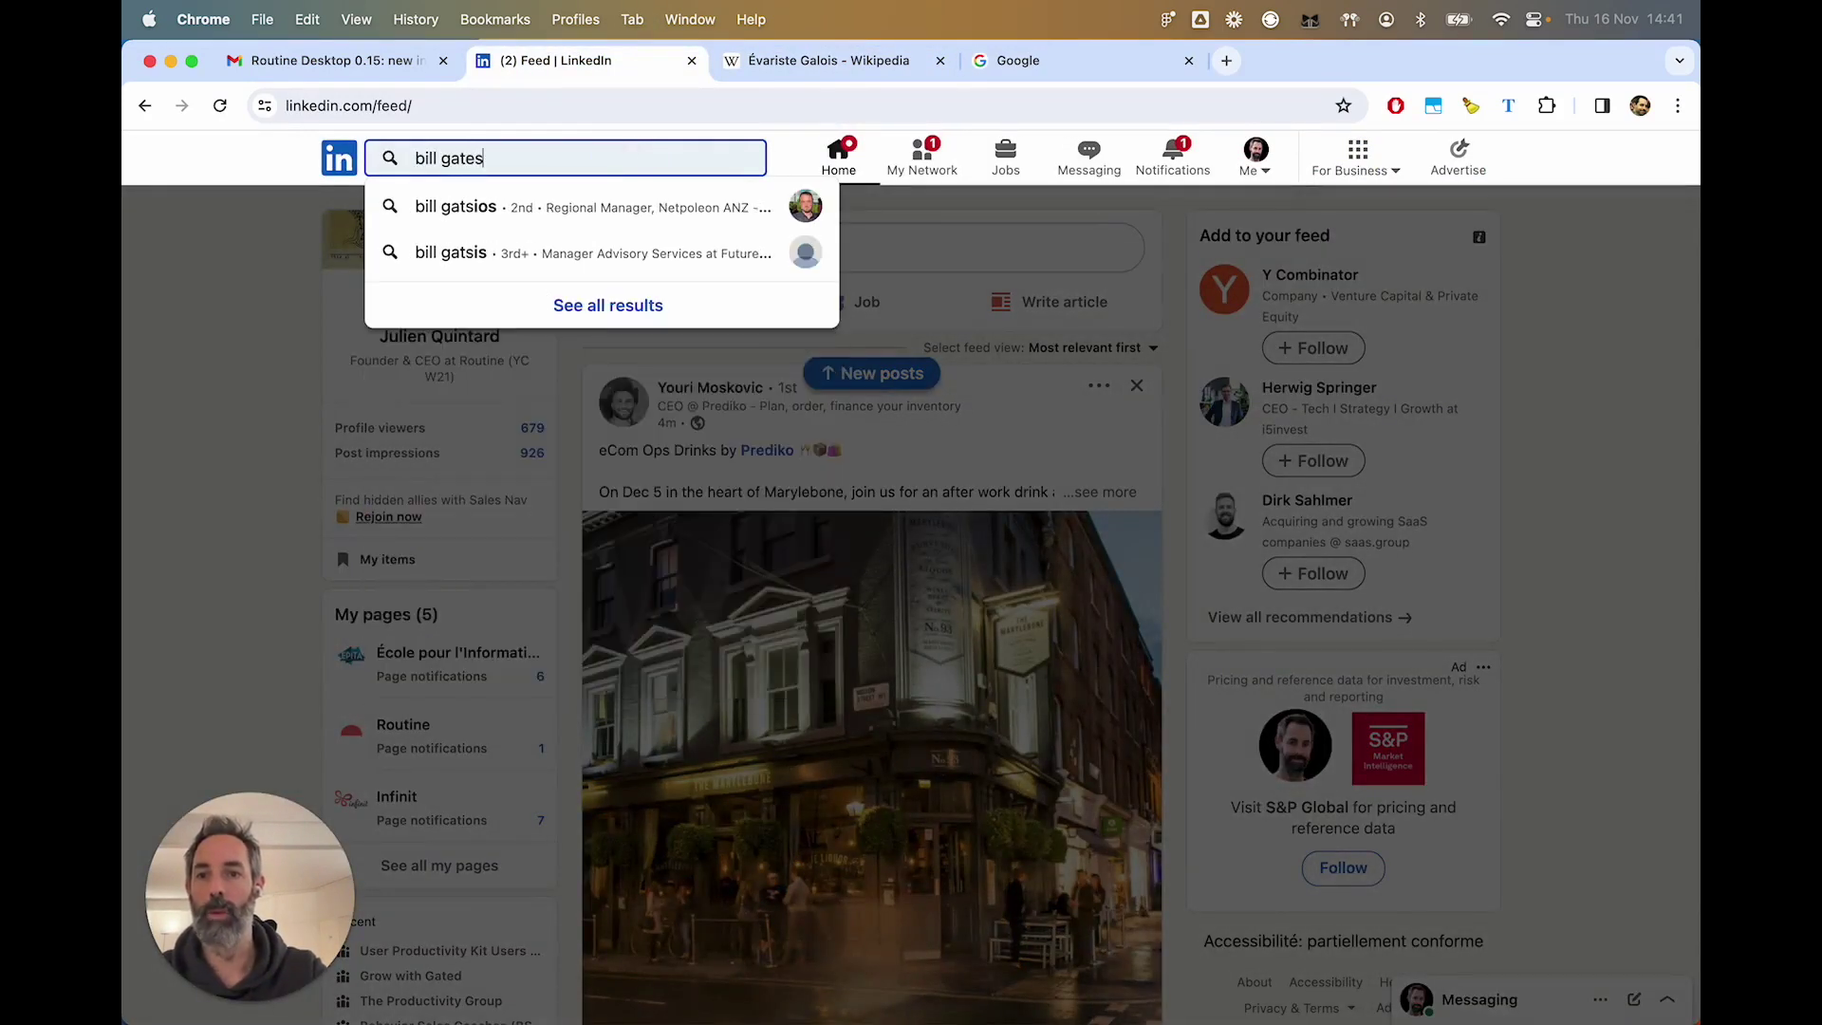
click(582, 208)
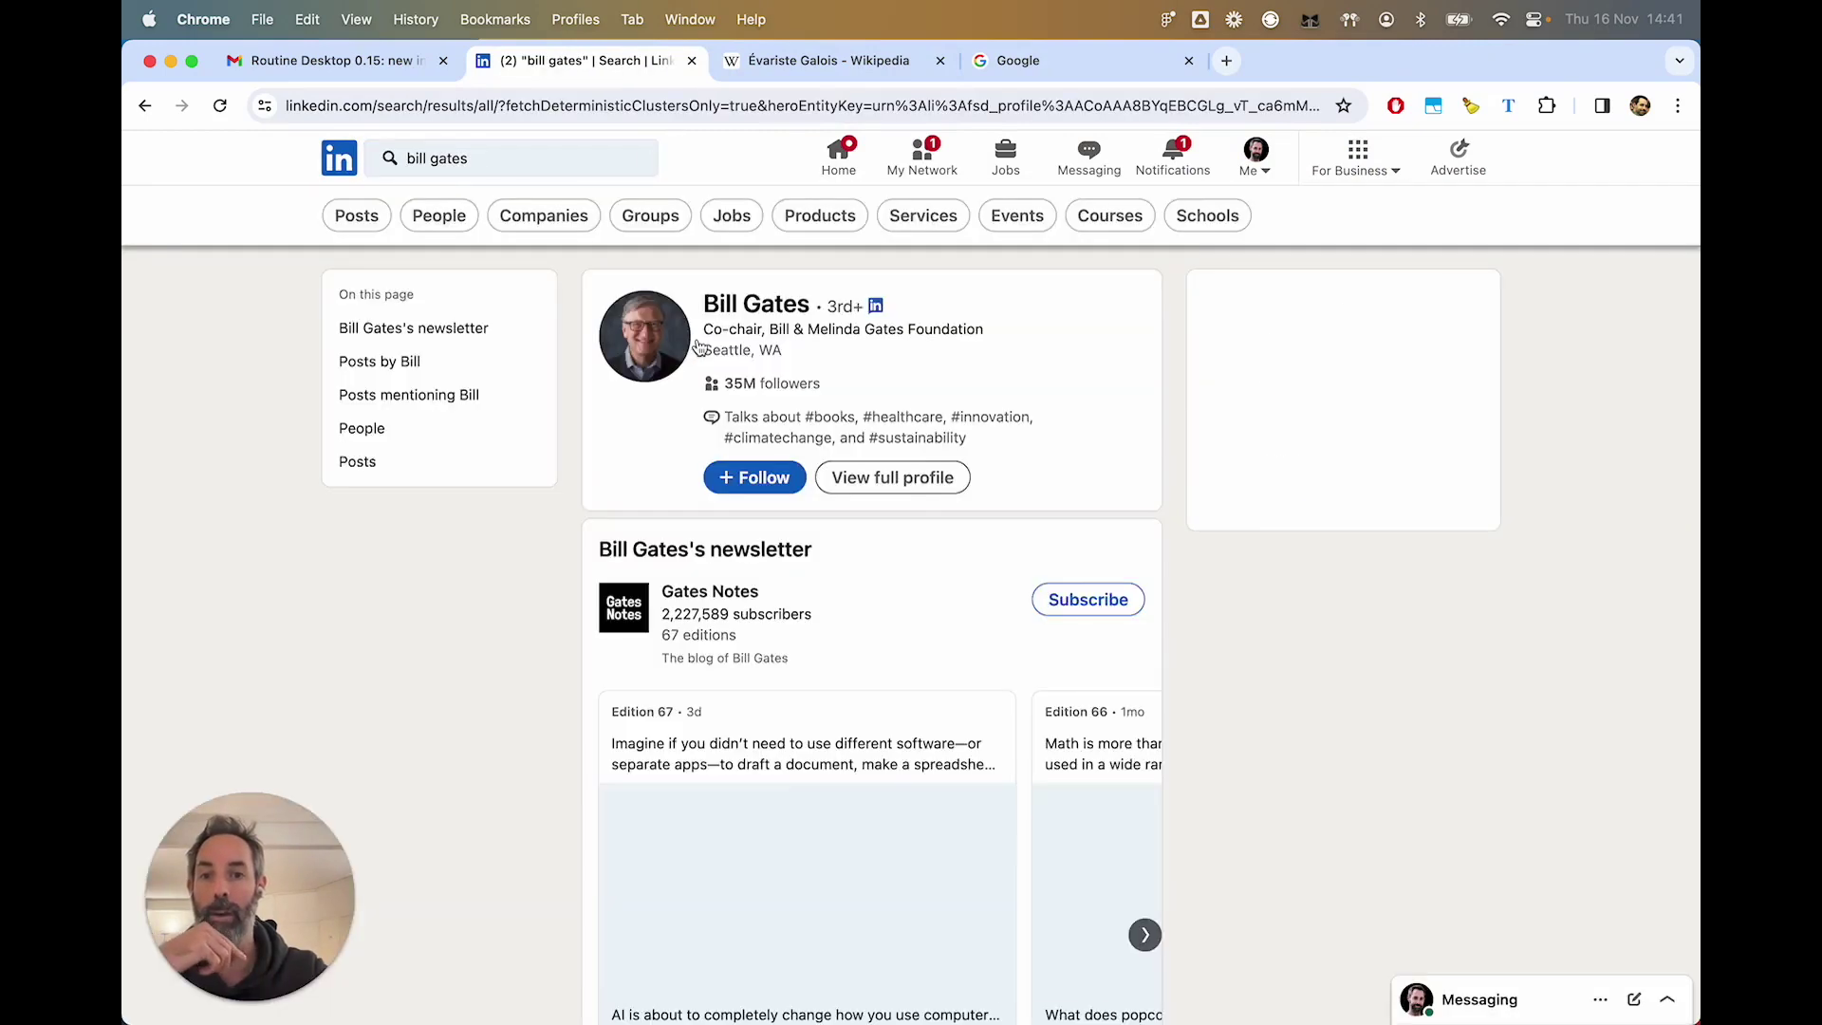
click(749, 308)
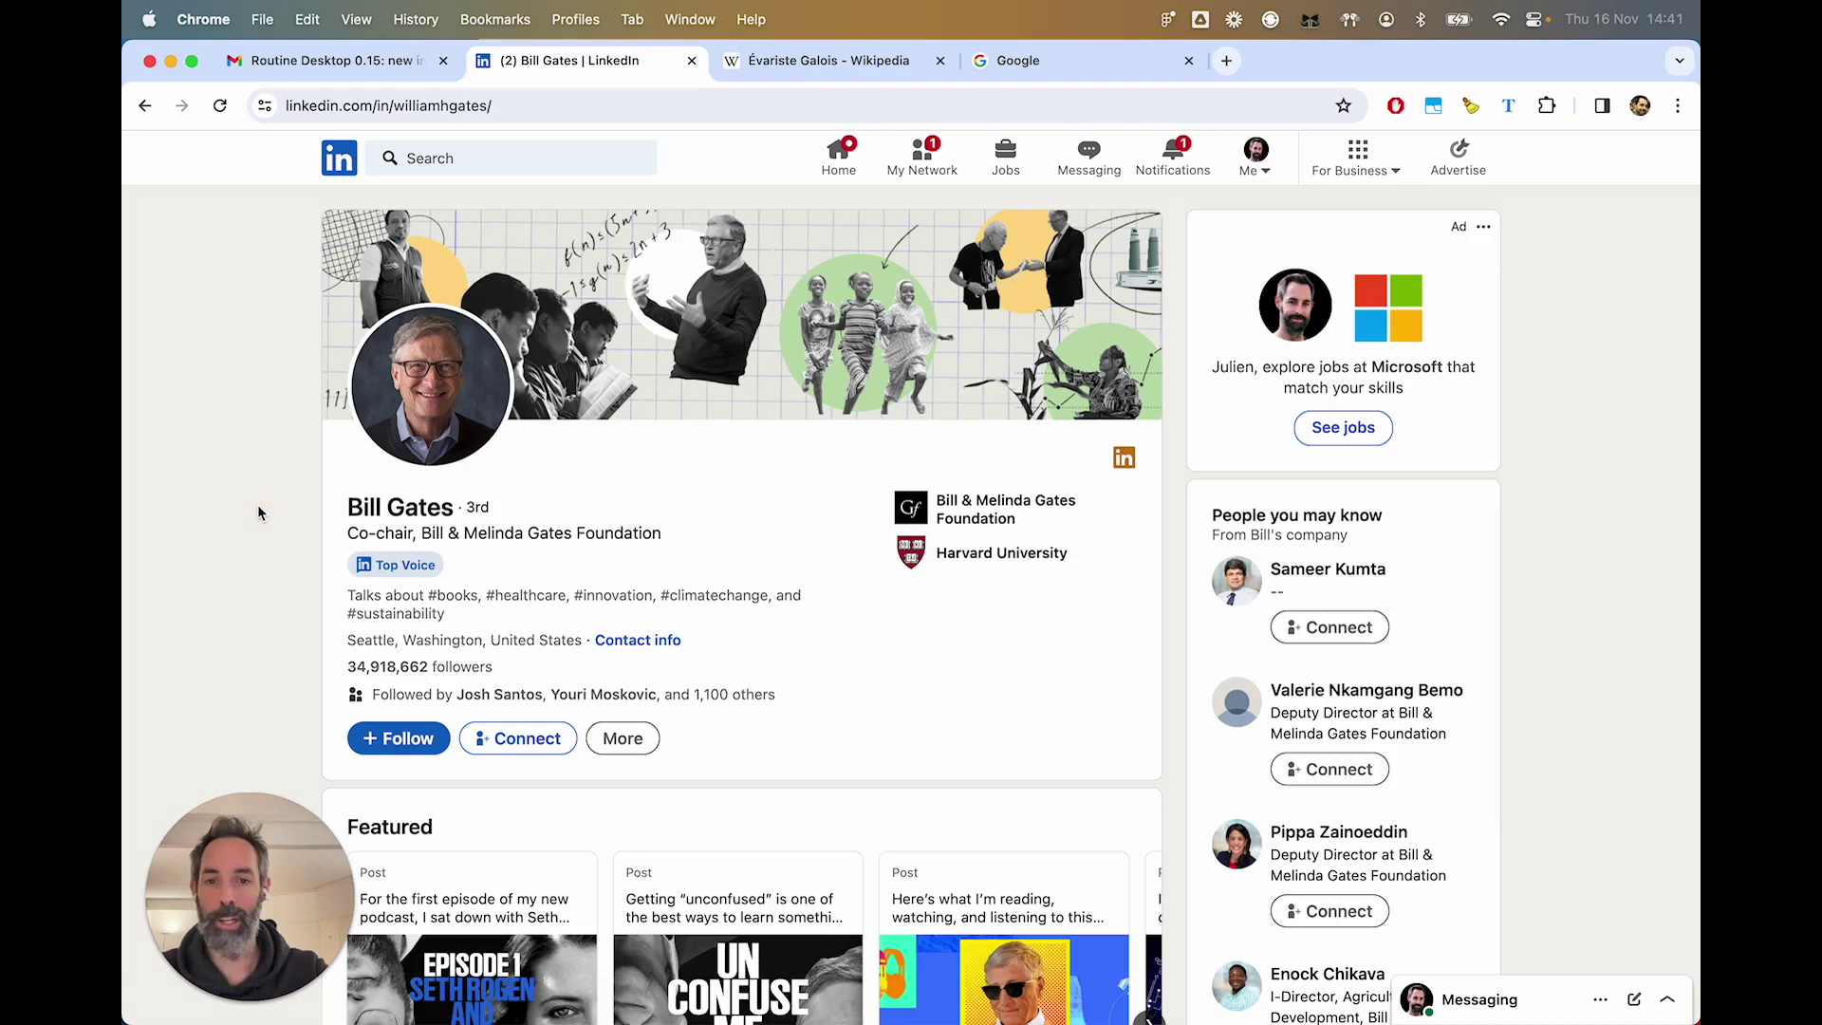
Step: Use Routine quick capture to save a 'Bill Gates' task linked to the LinkedIn profile
key(ctrl+space)
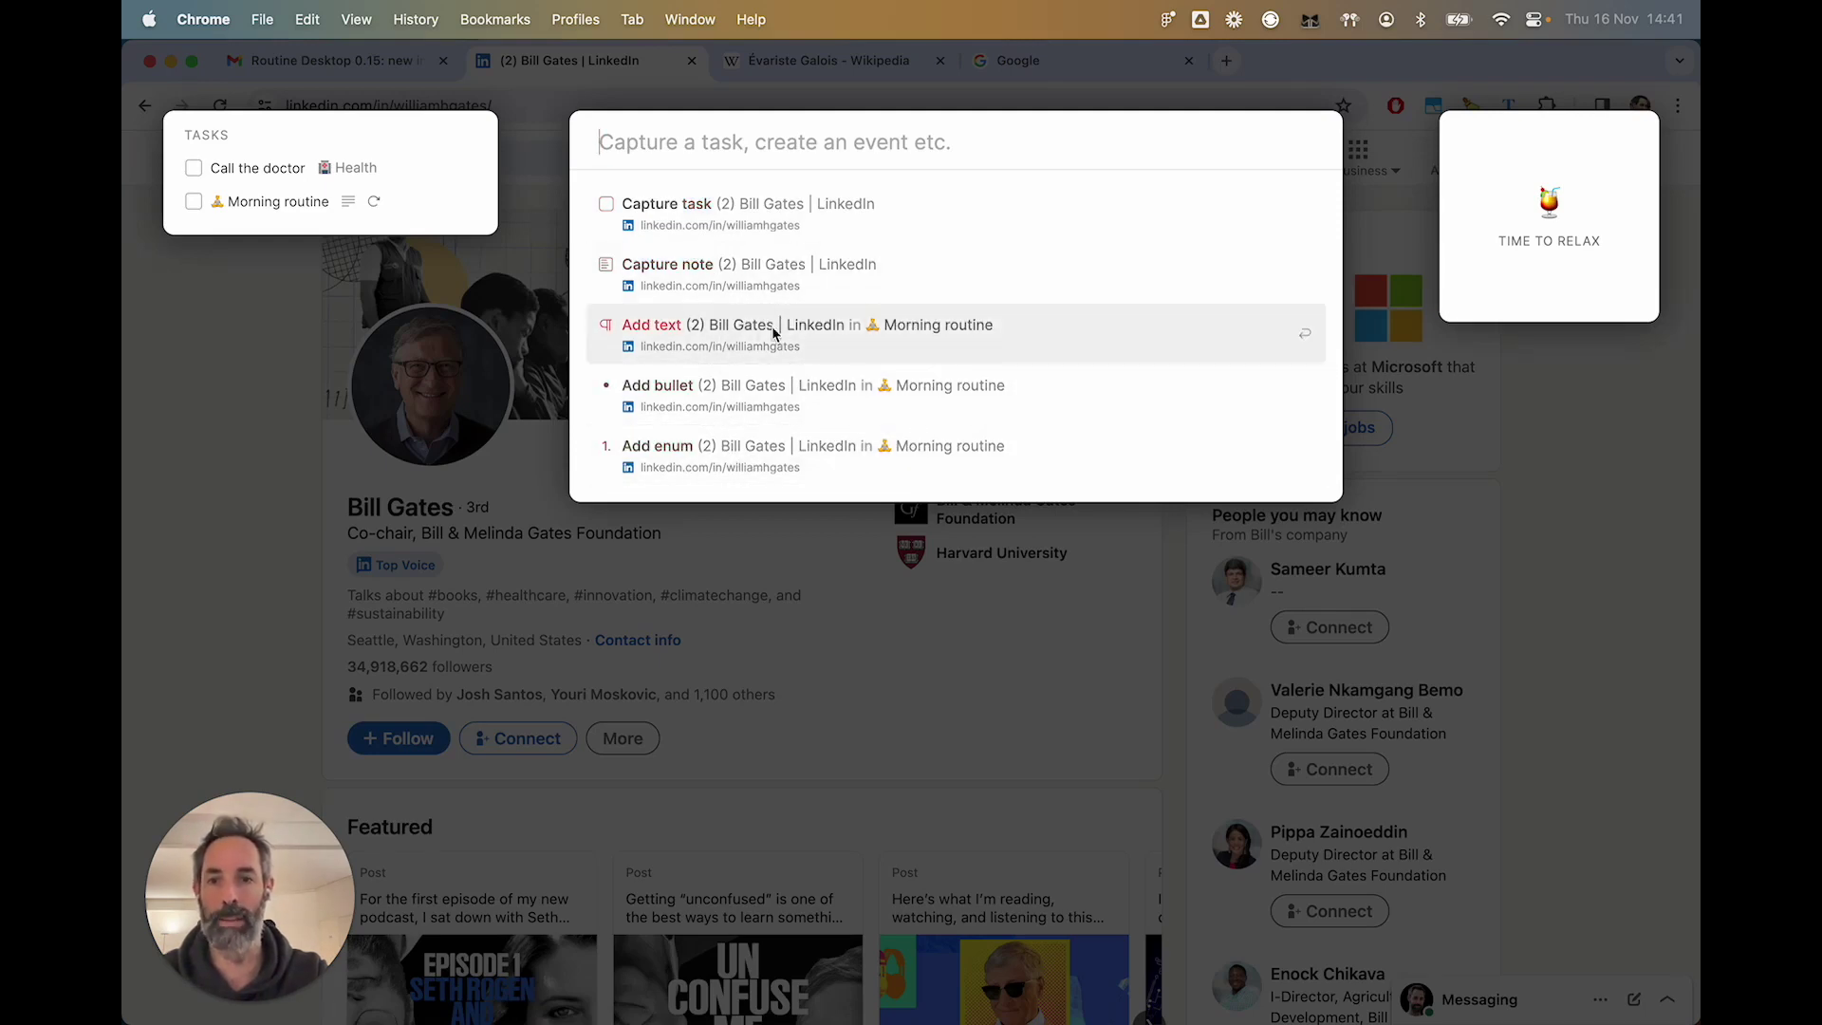
text(Bill)
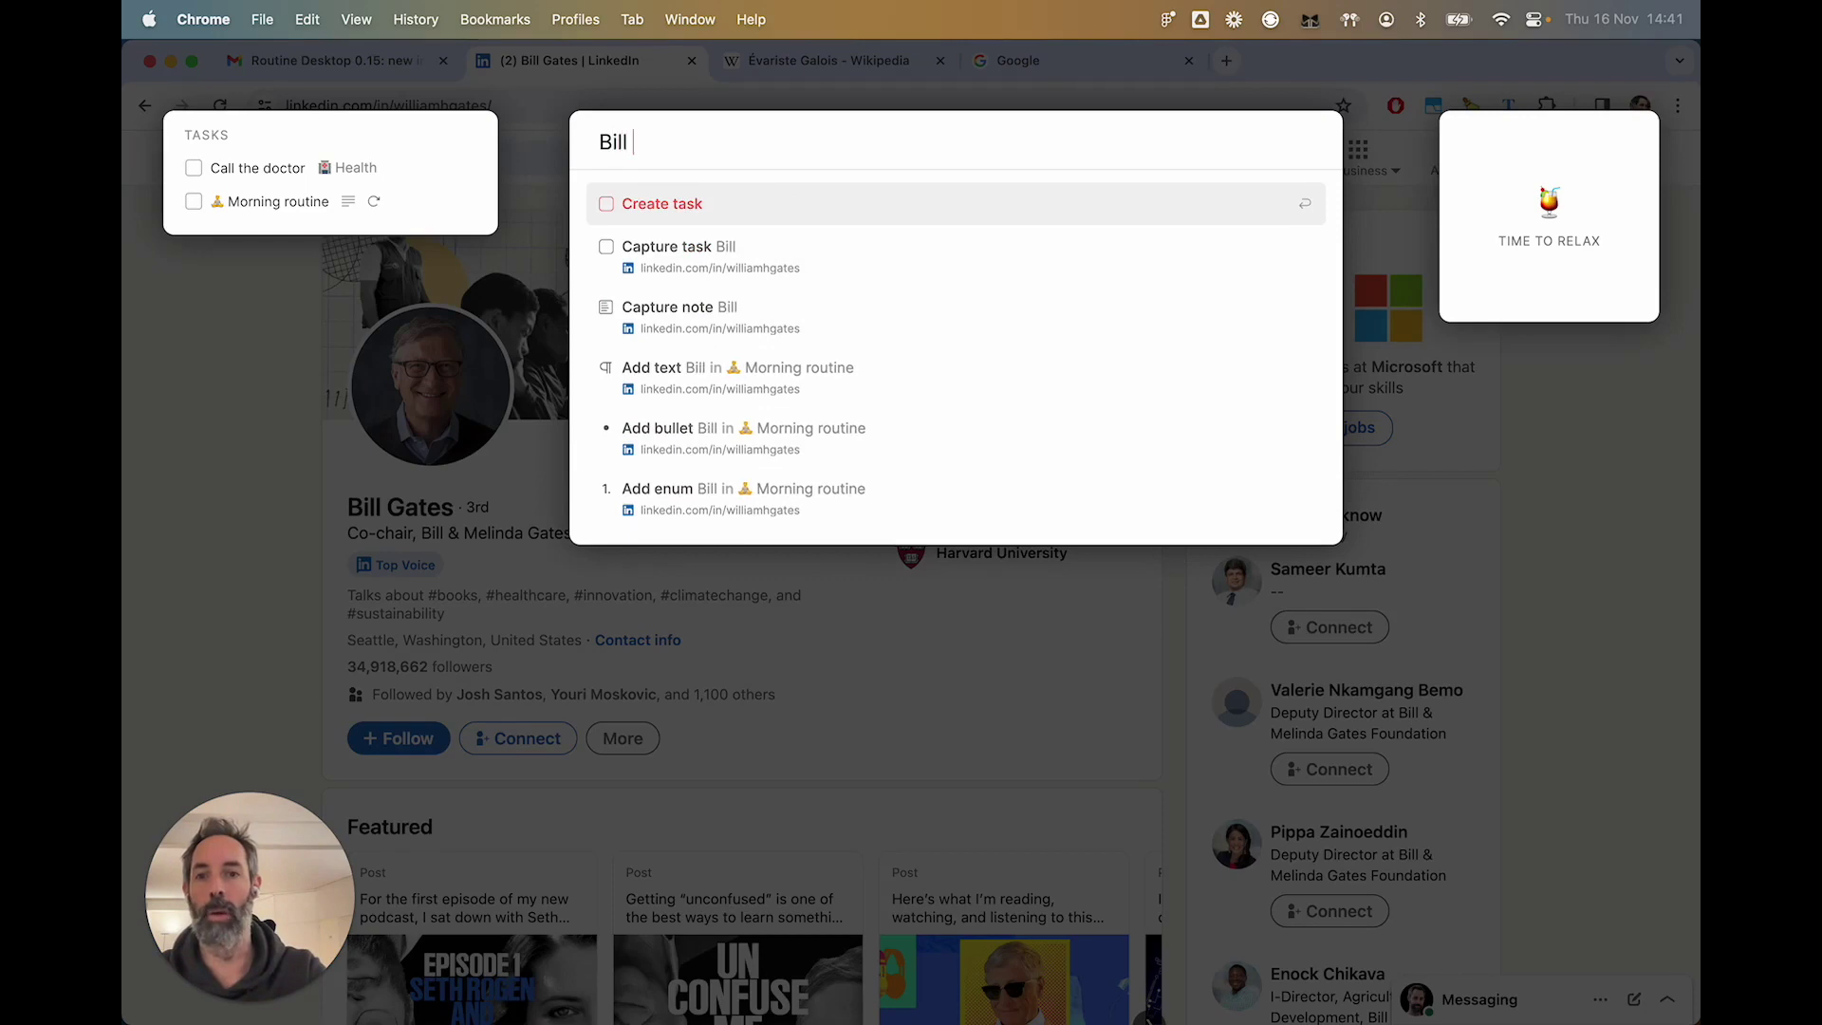
text( Gates)
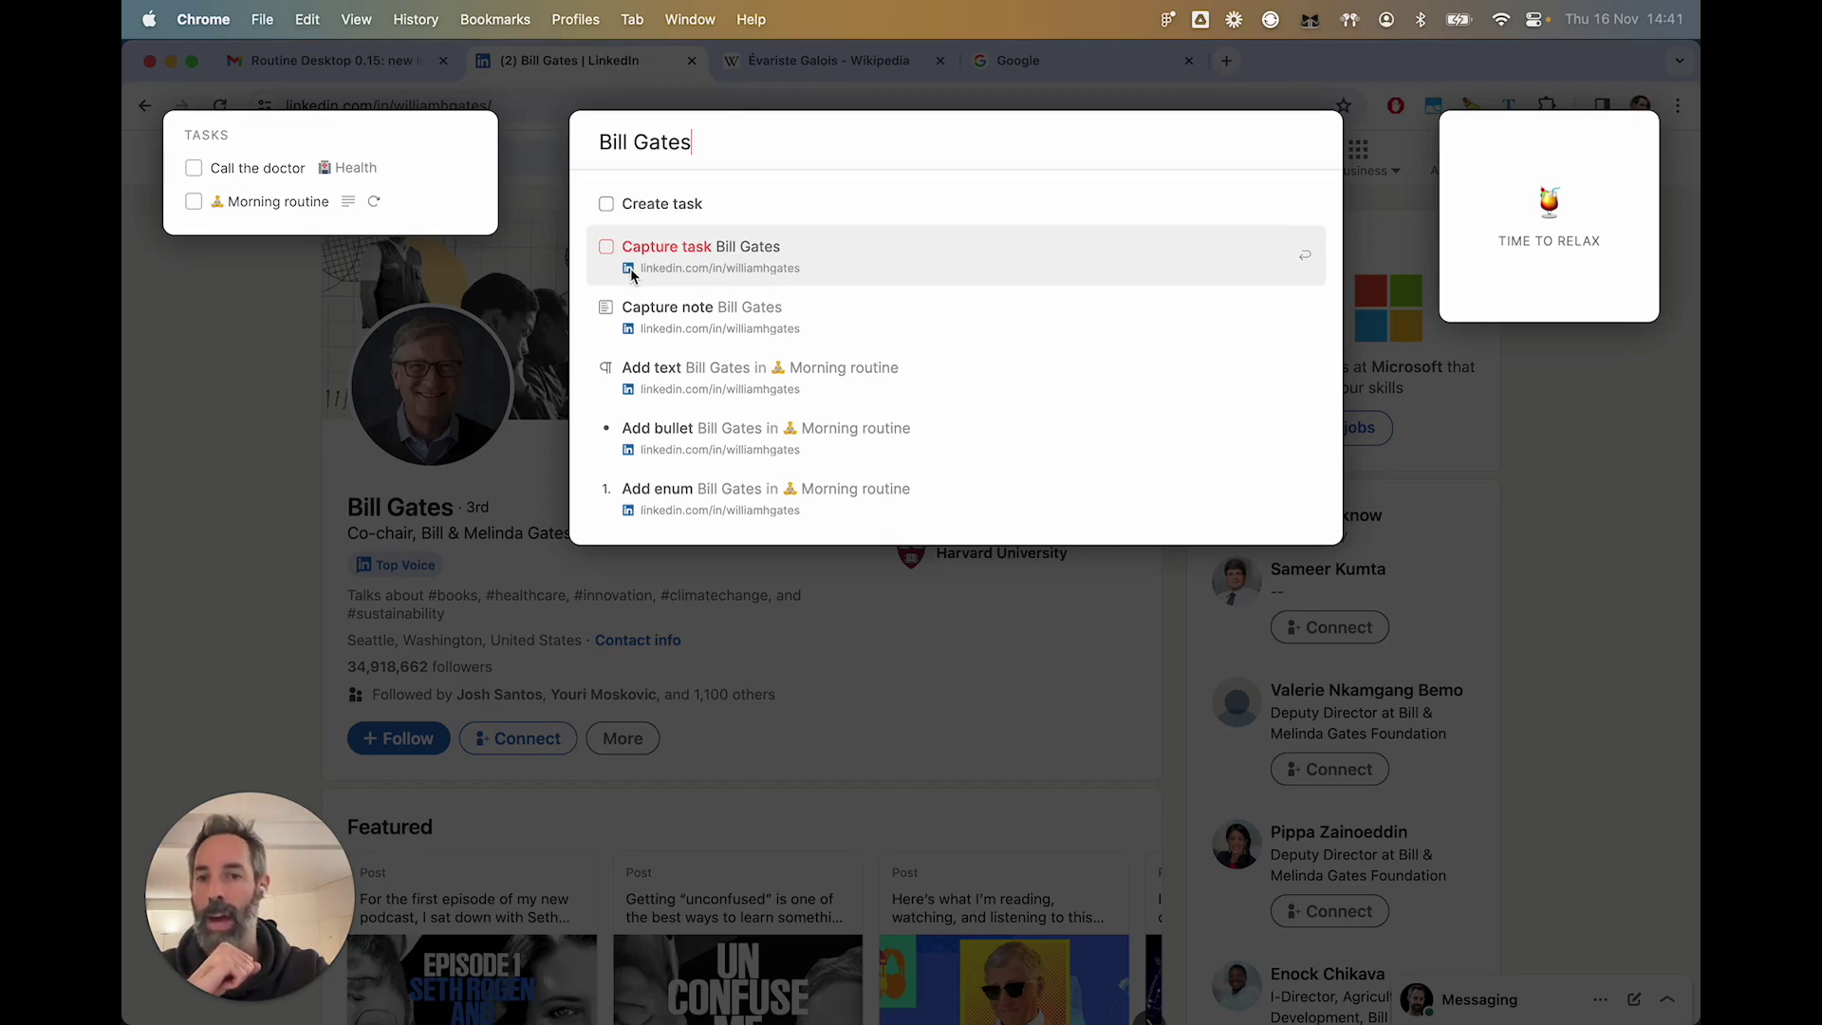
click(715, 258)
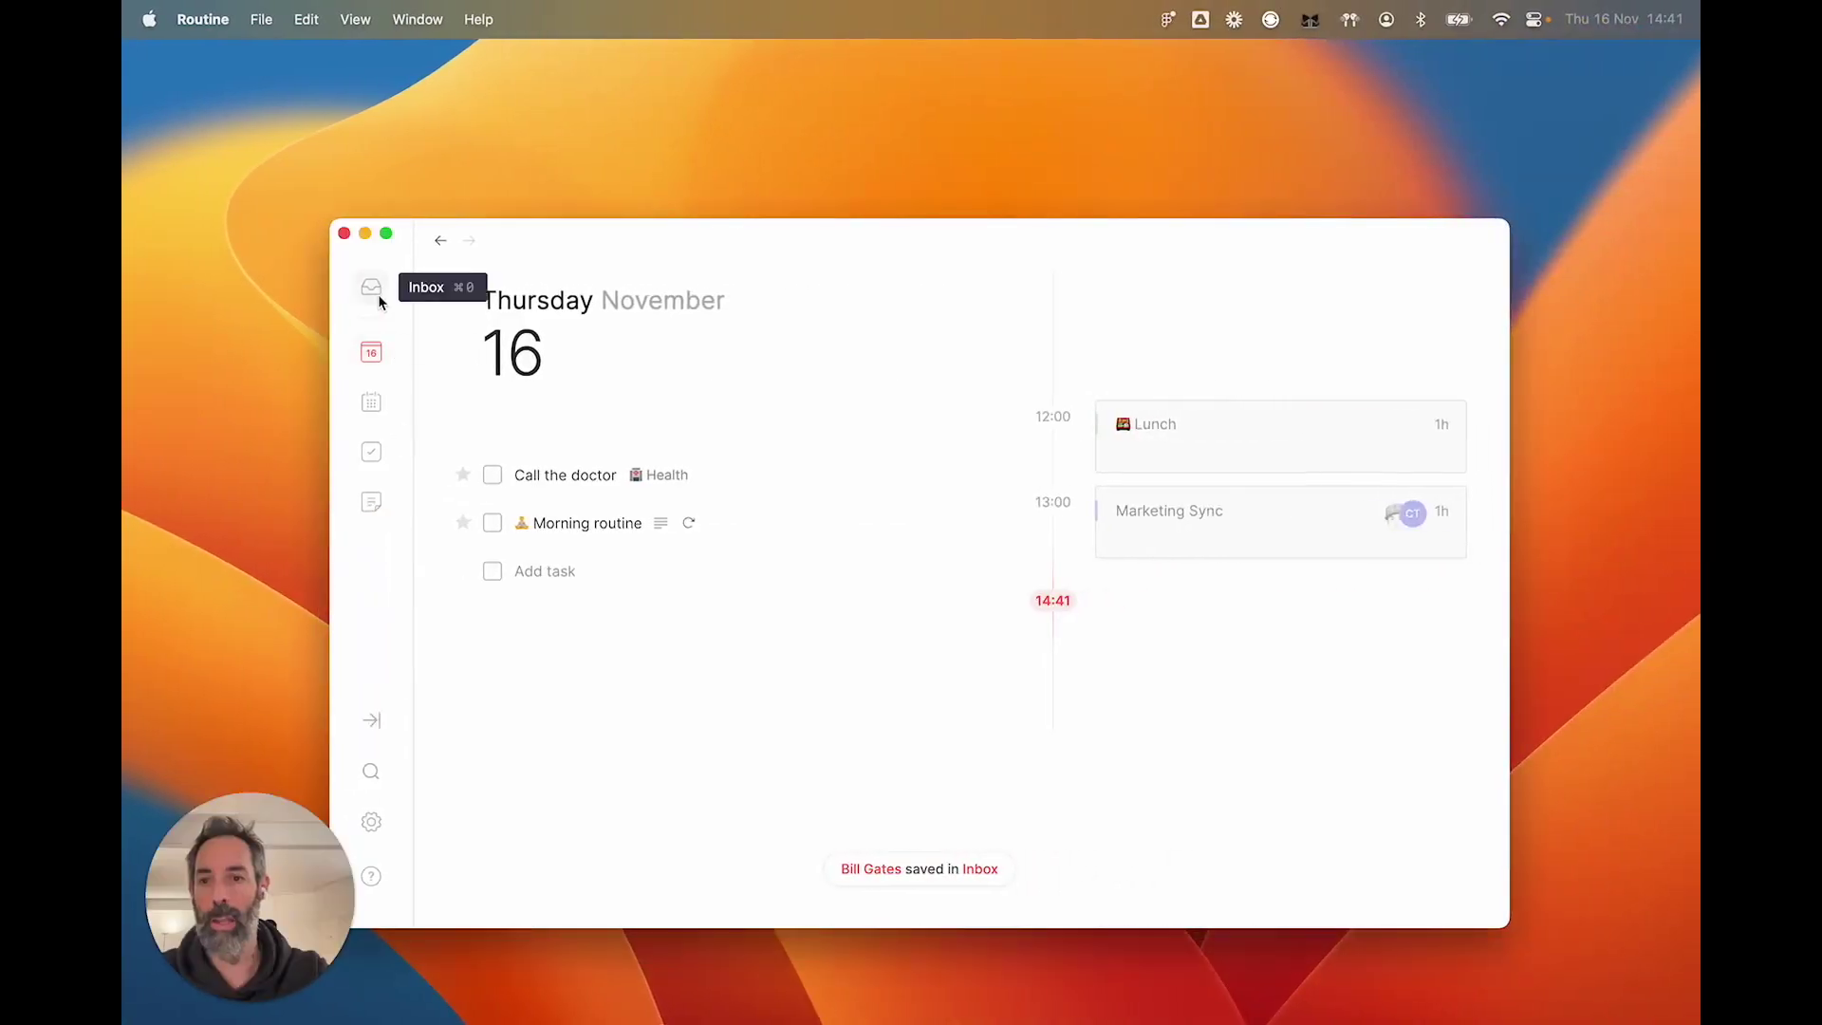
Step: Open the Bill Gates task's LinkedIn source from the Inbox, then close that duplicate tab
click(375, 290)
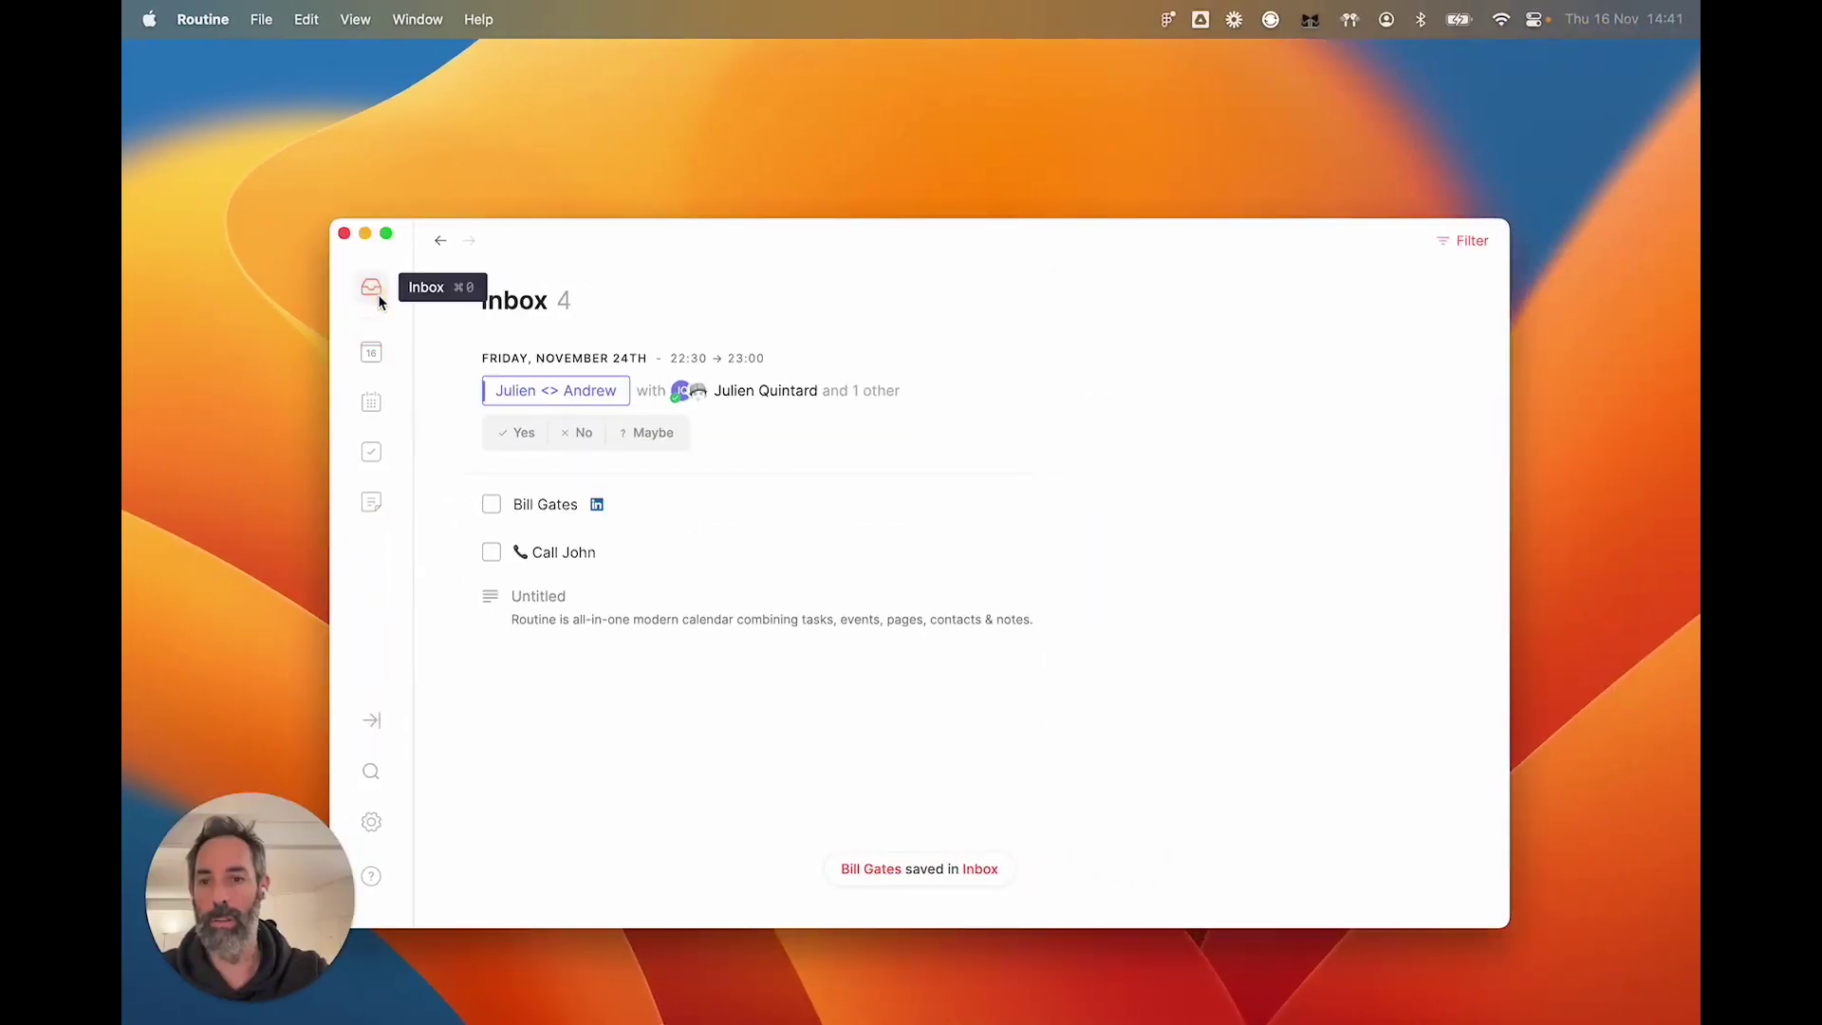
click(588, 510)
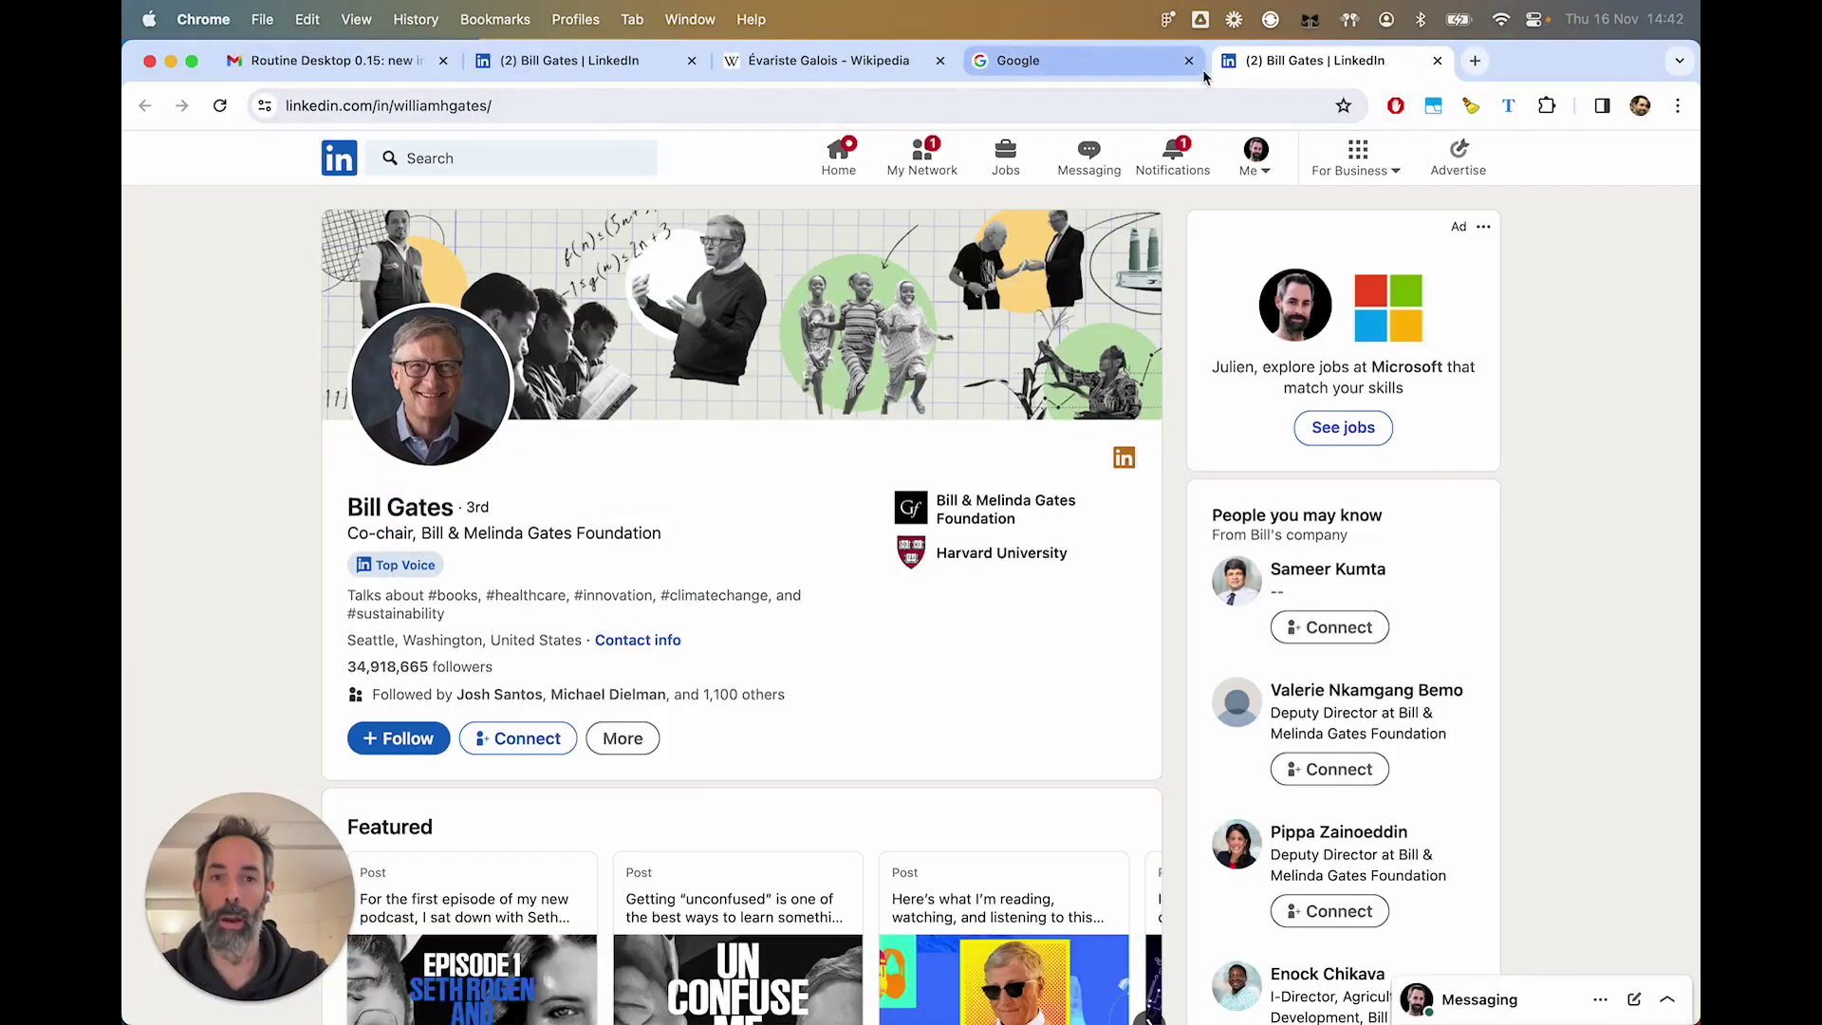
click(1438, 61)
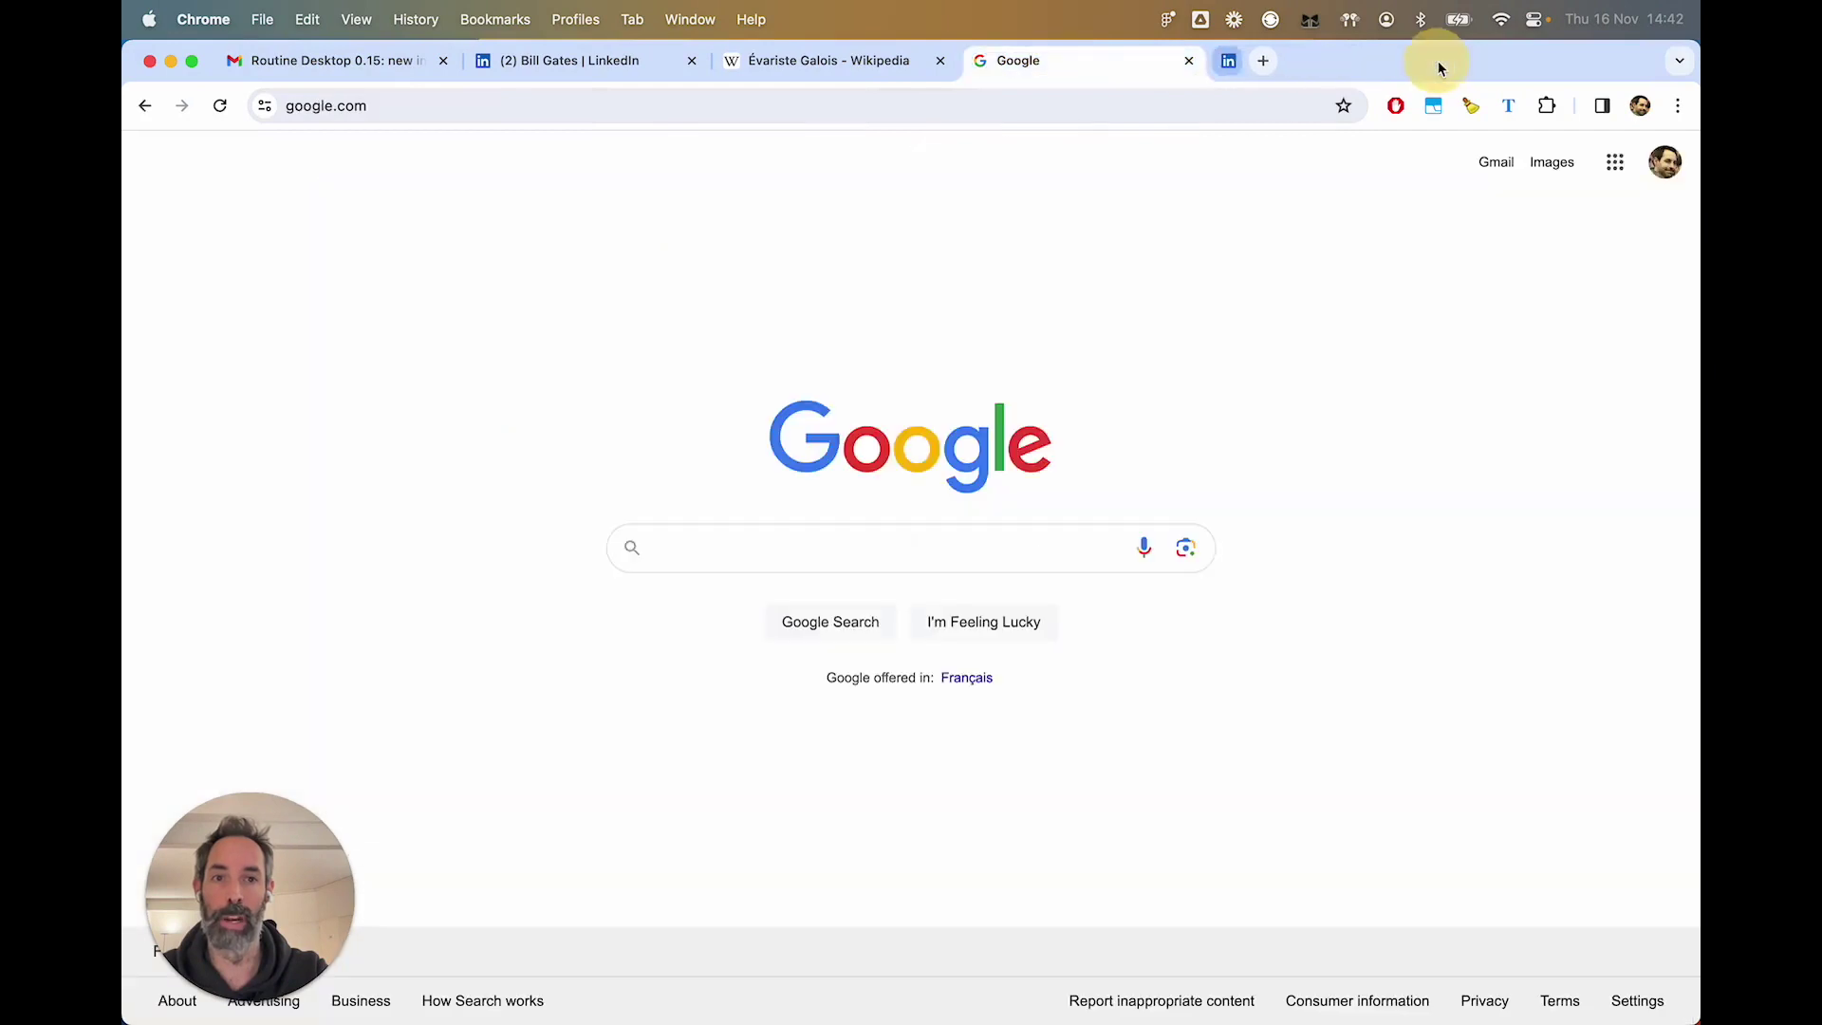
Step: Select the passage about Galois's arrests in the Wikipedia article and capture it as a note
click(867, 77)
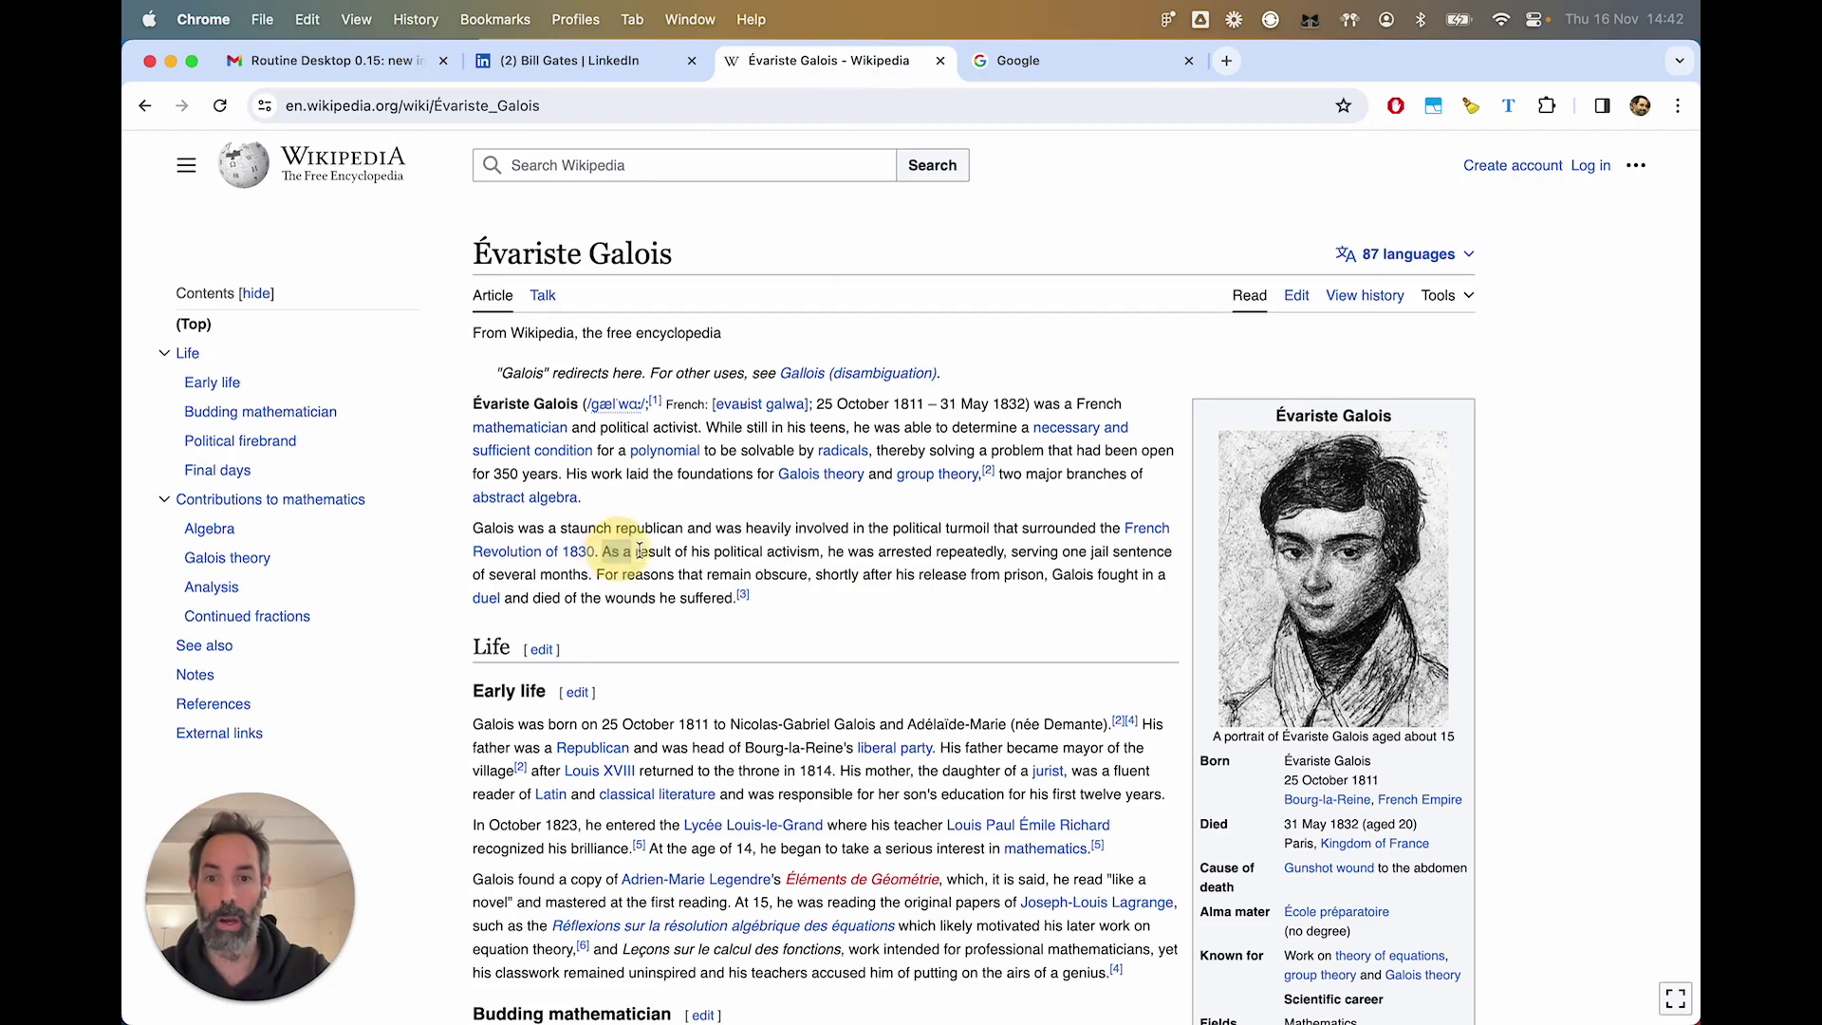
drag(770, 549, 907, 576)
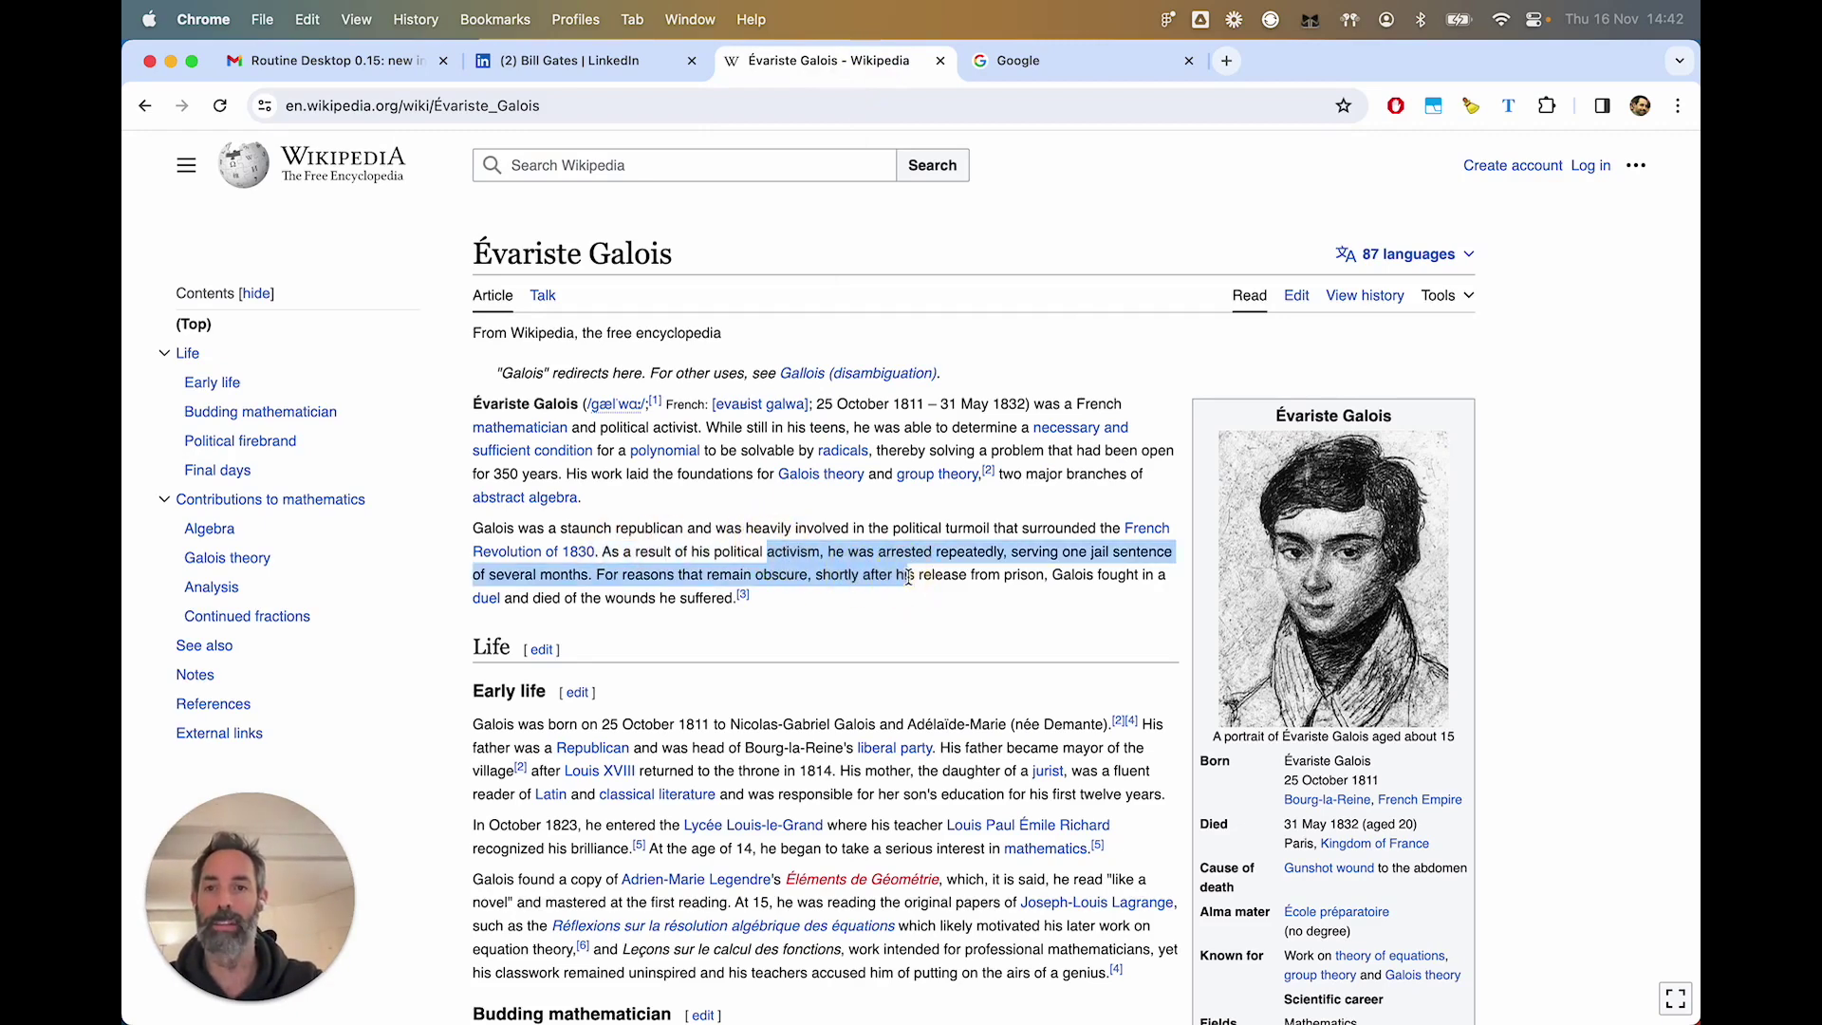
key(ctrl+space)
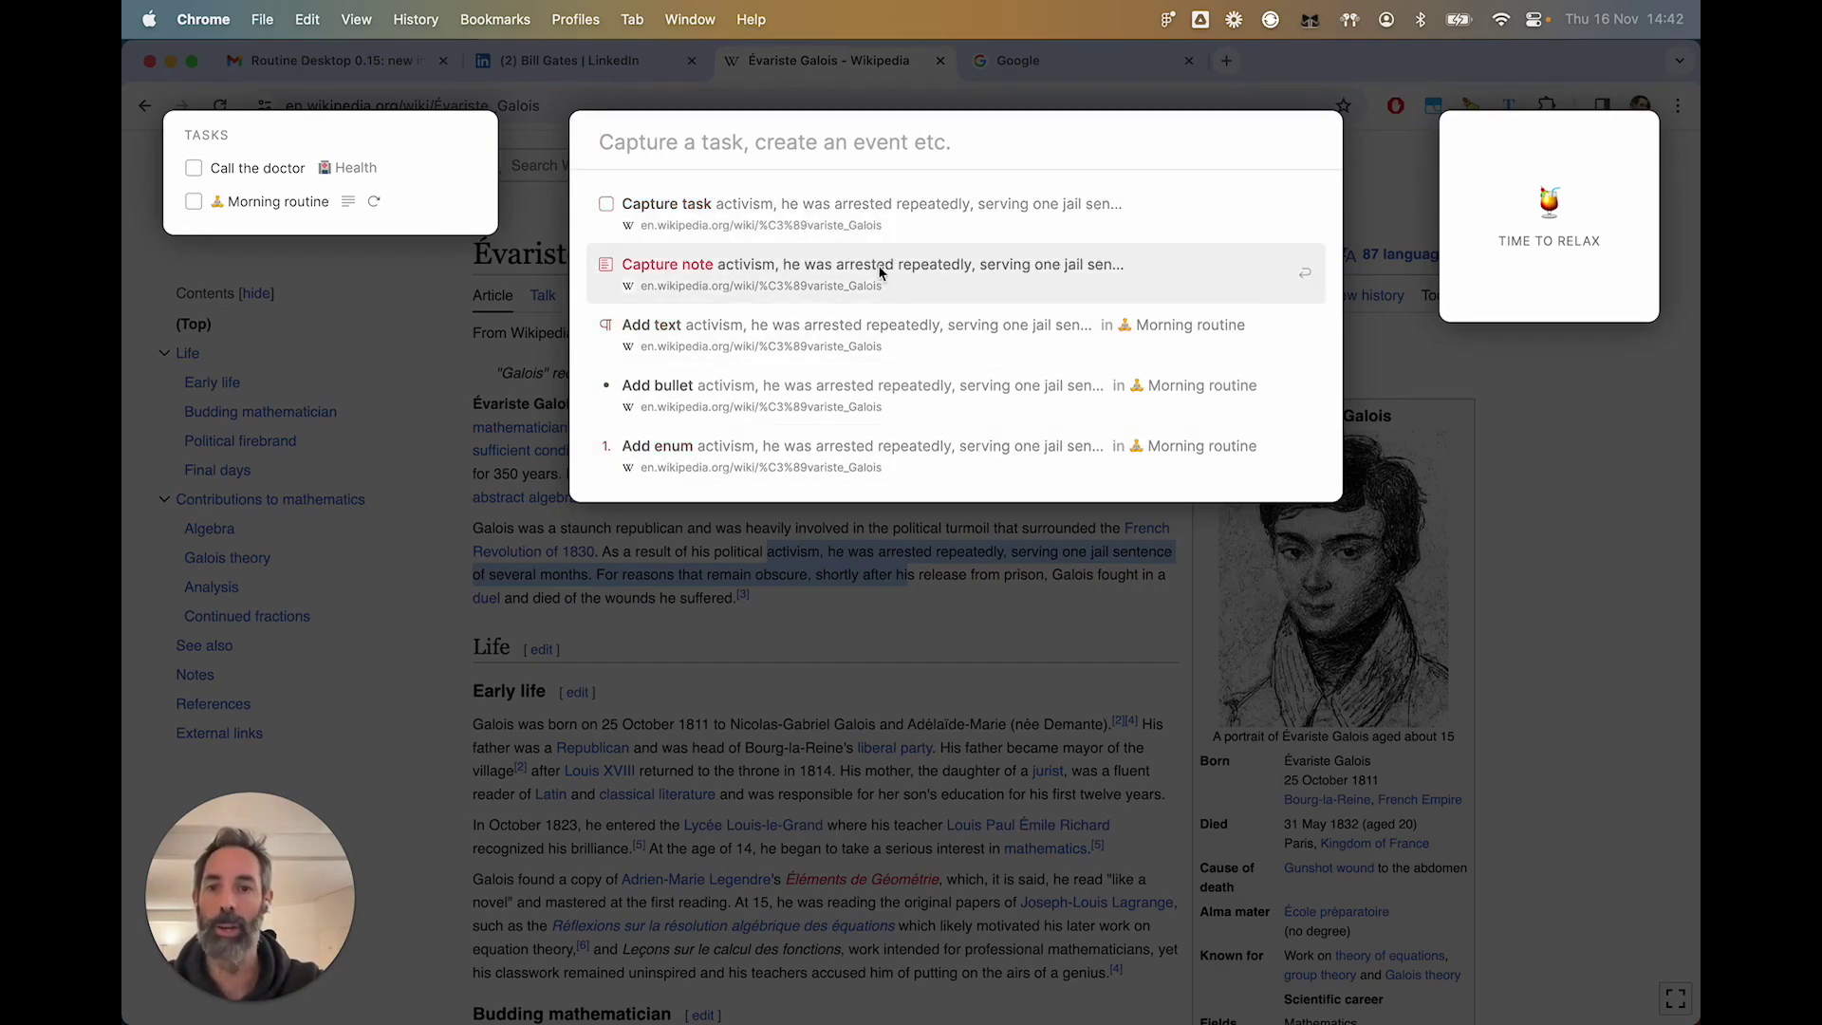
click(931, 273)
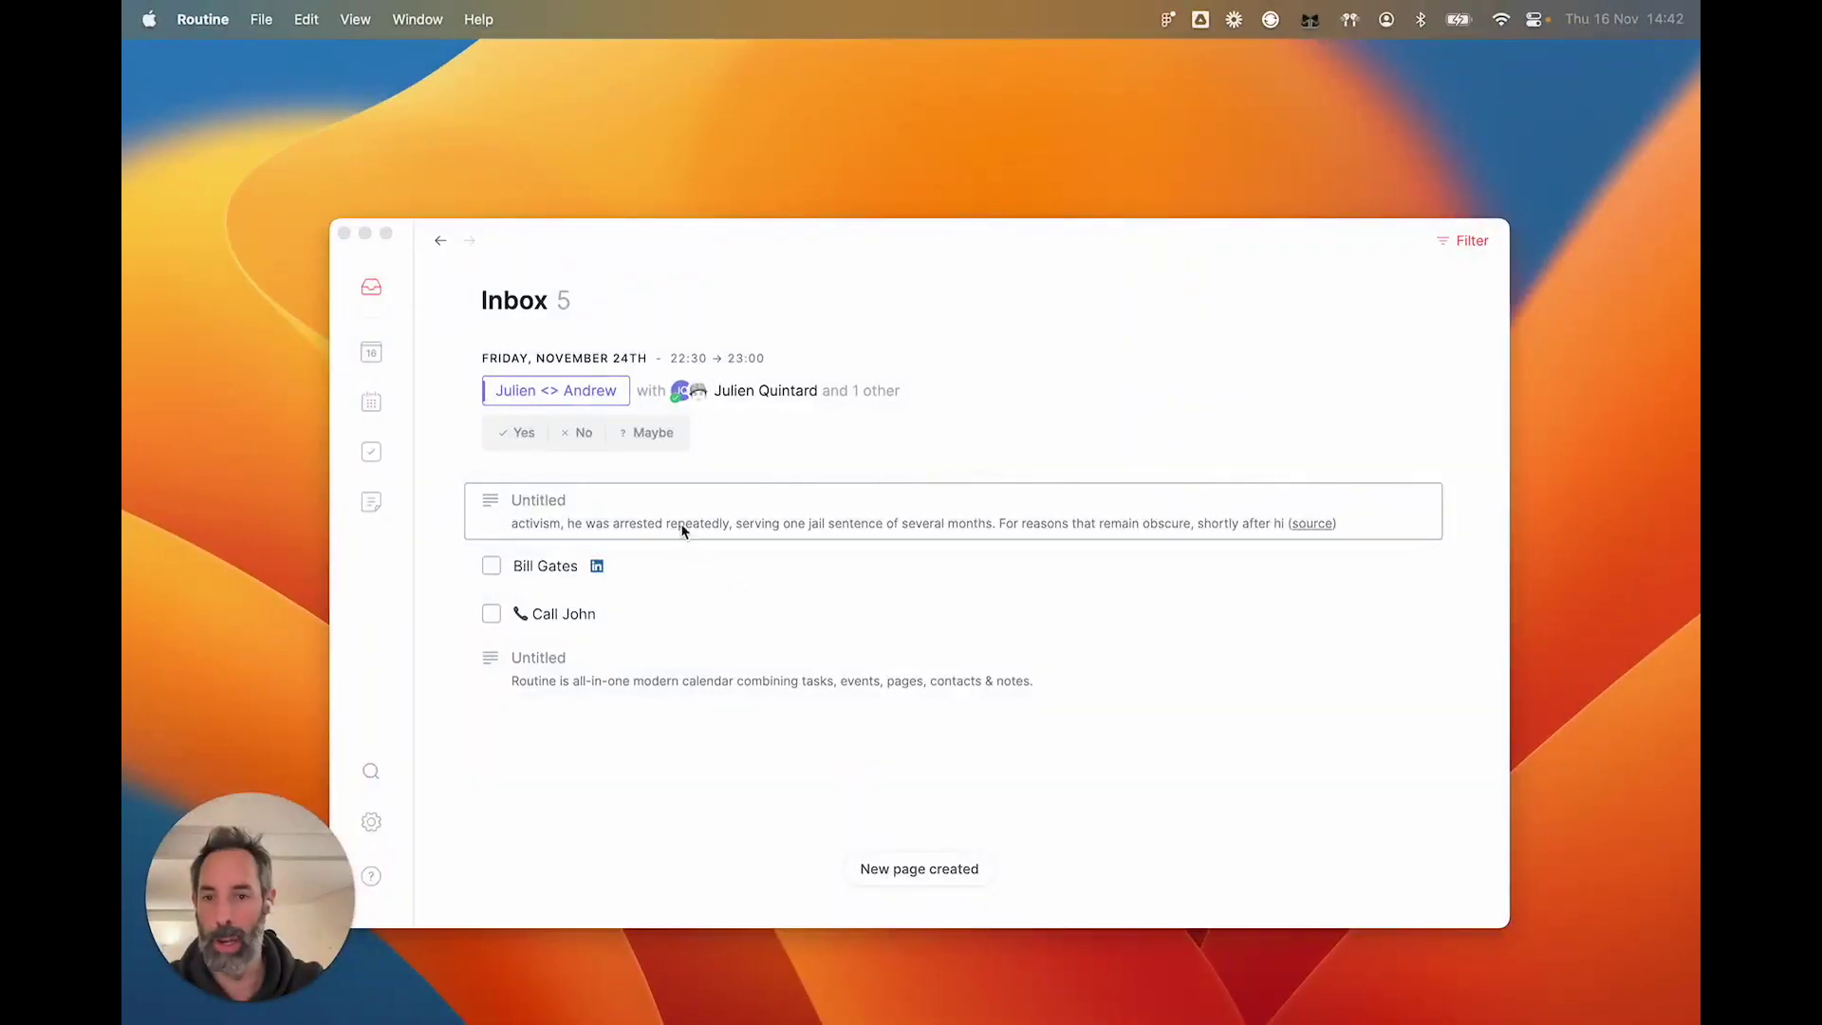
Step: Open the captured Wikipedia note, check its source address, add a blank line, then return to the Inbox
click(638, 503)
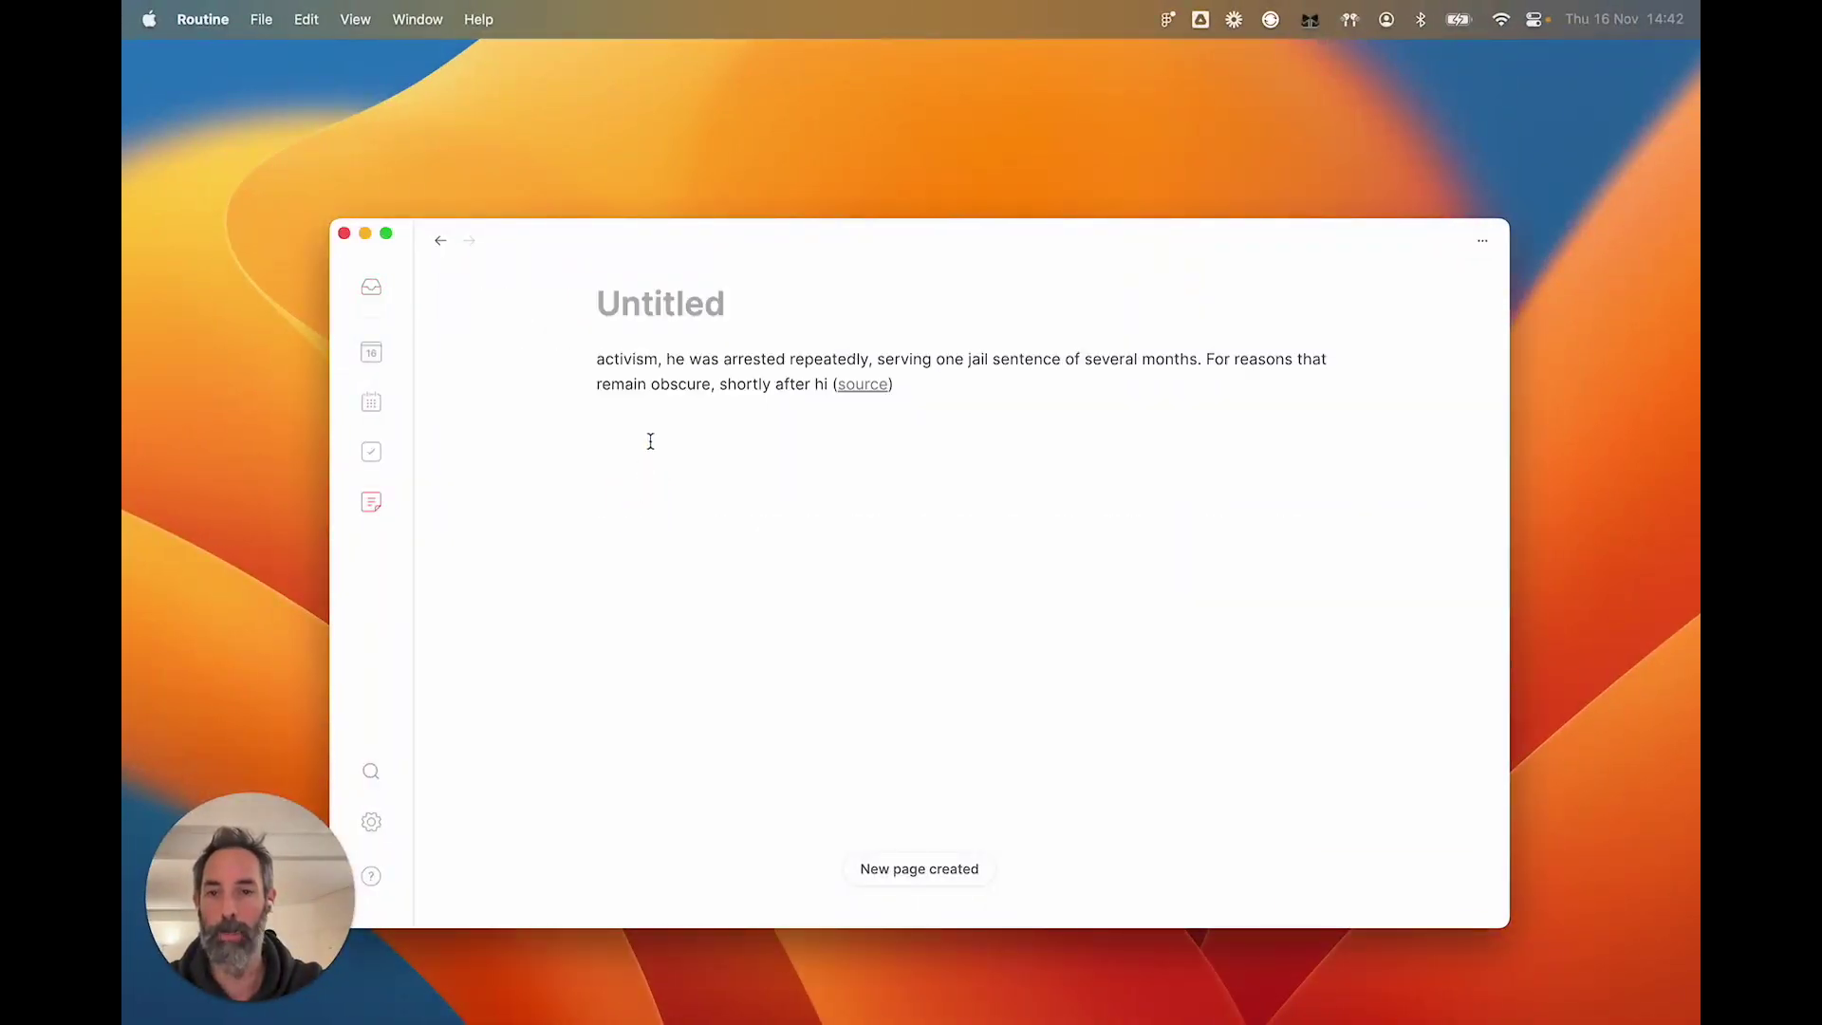
click(857, 391)
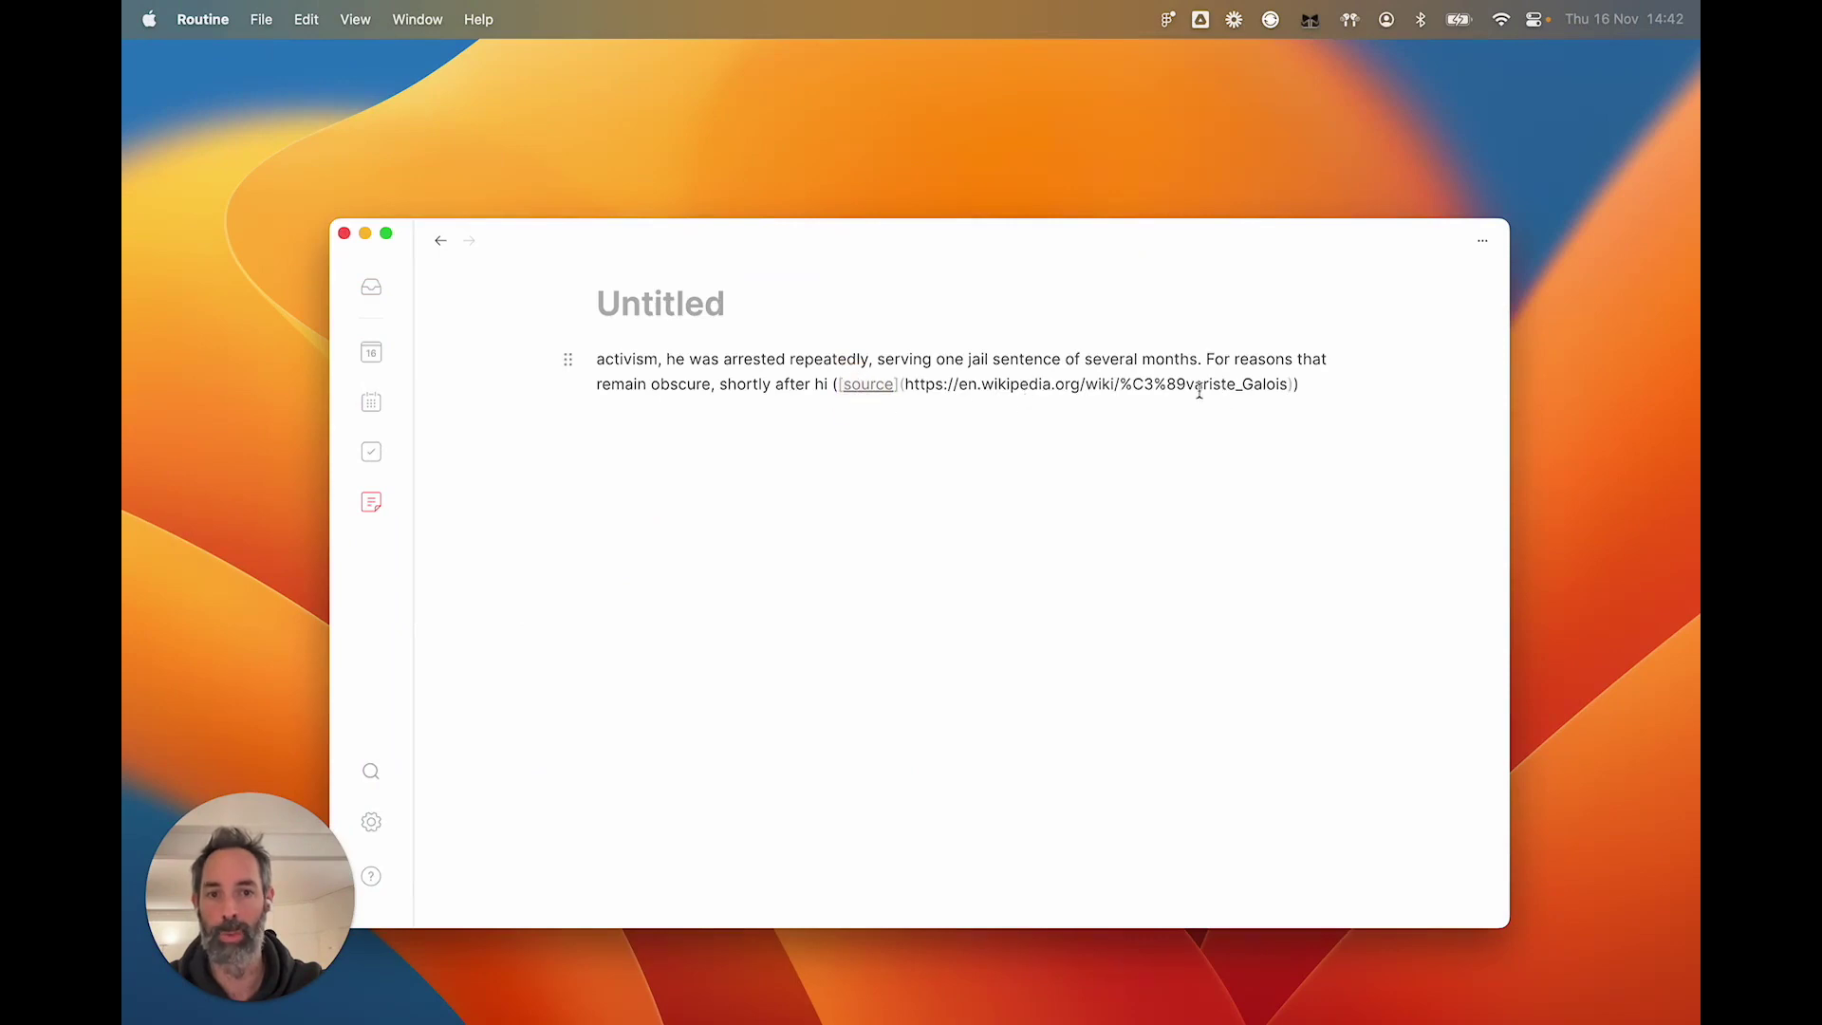
click(901, 468)
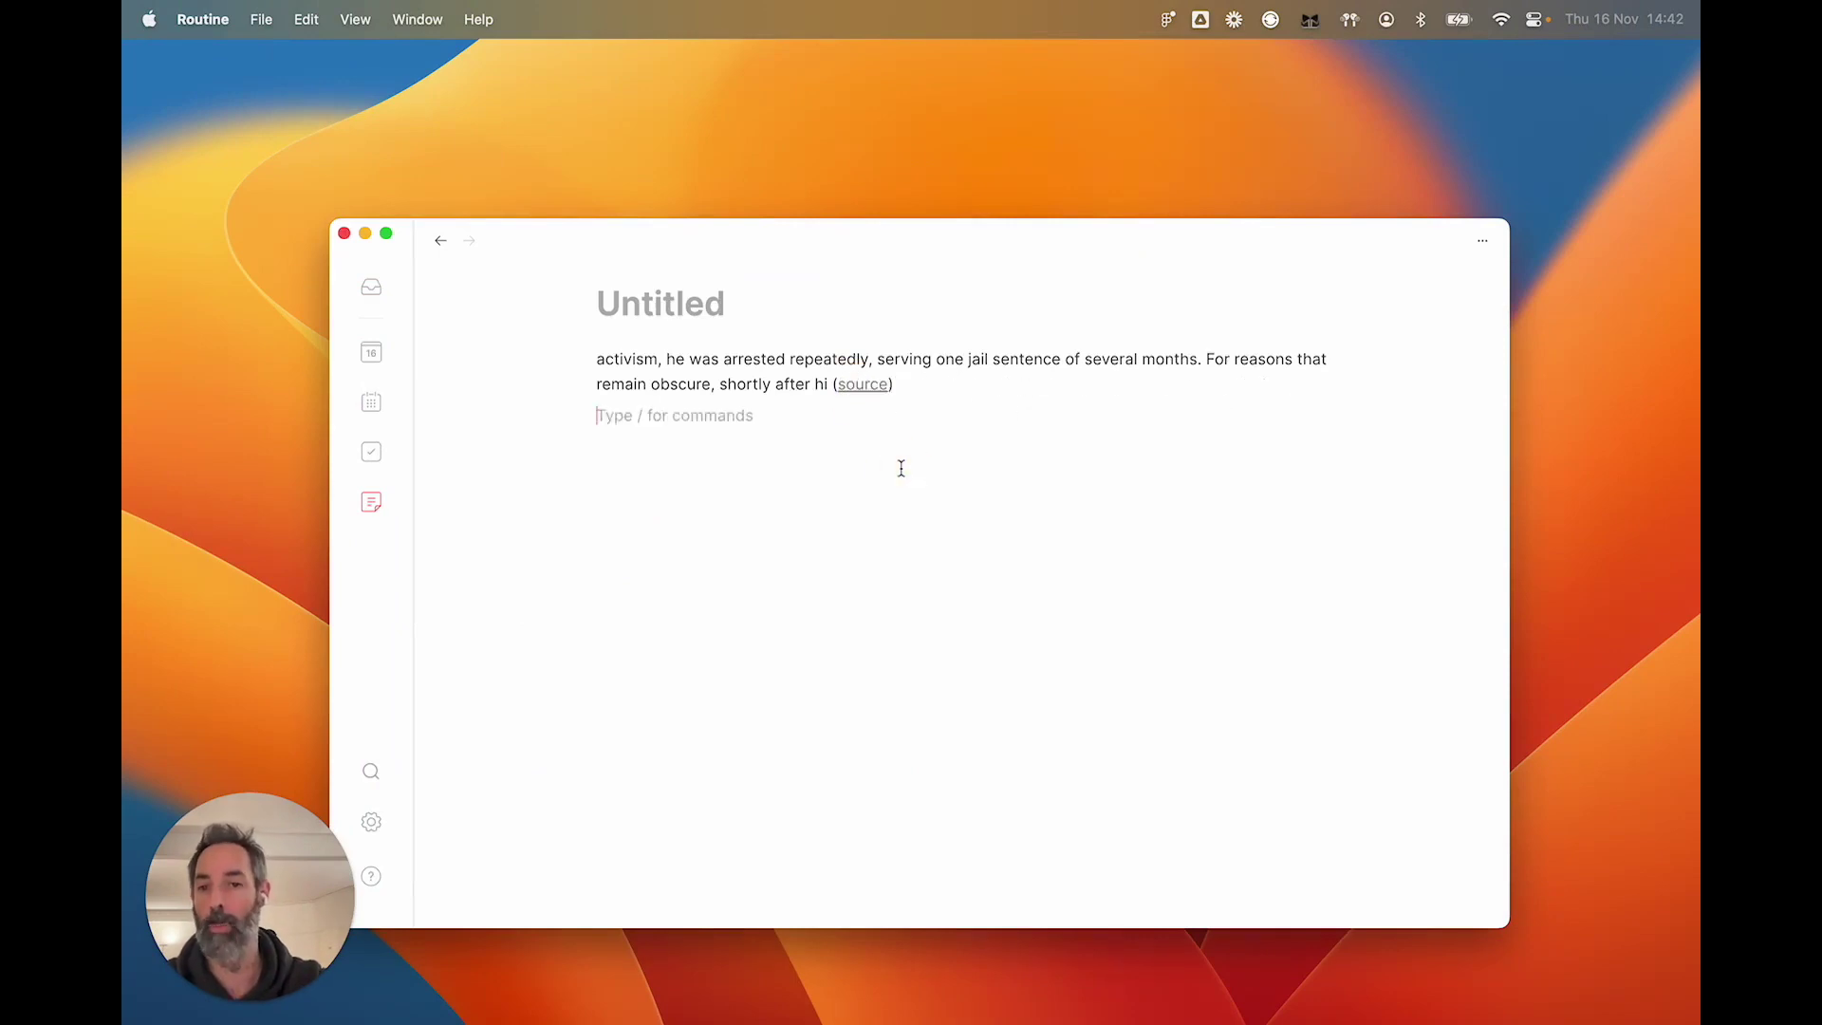
click(372, 290)
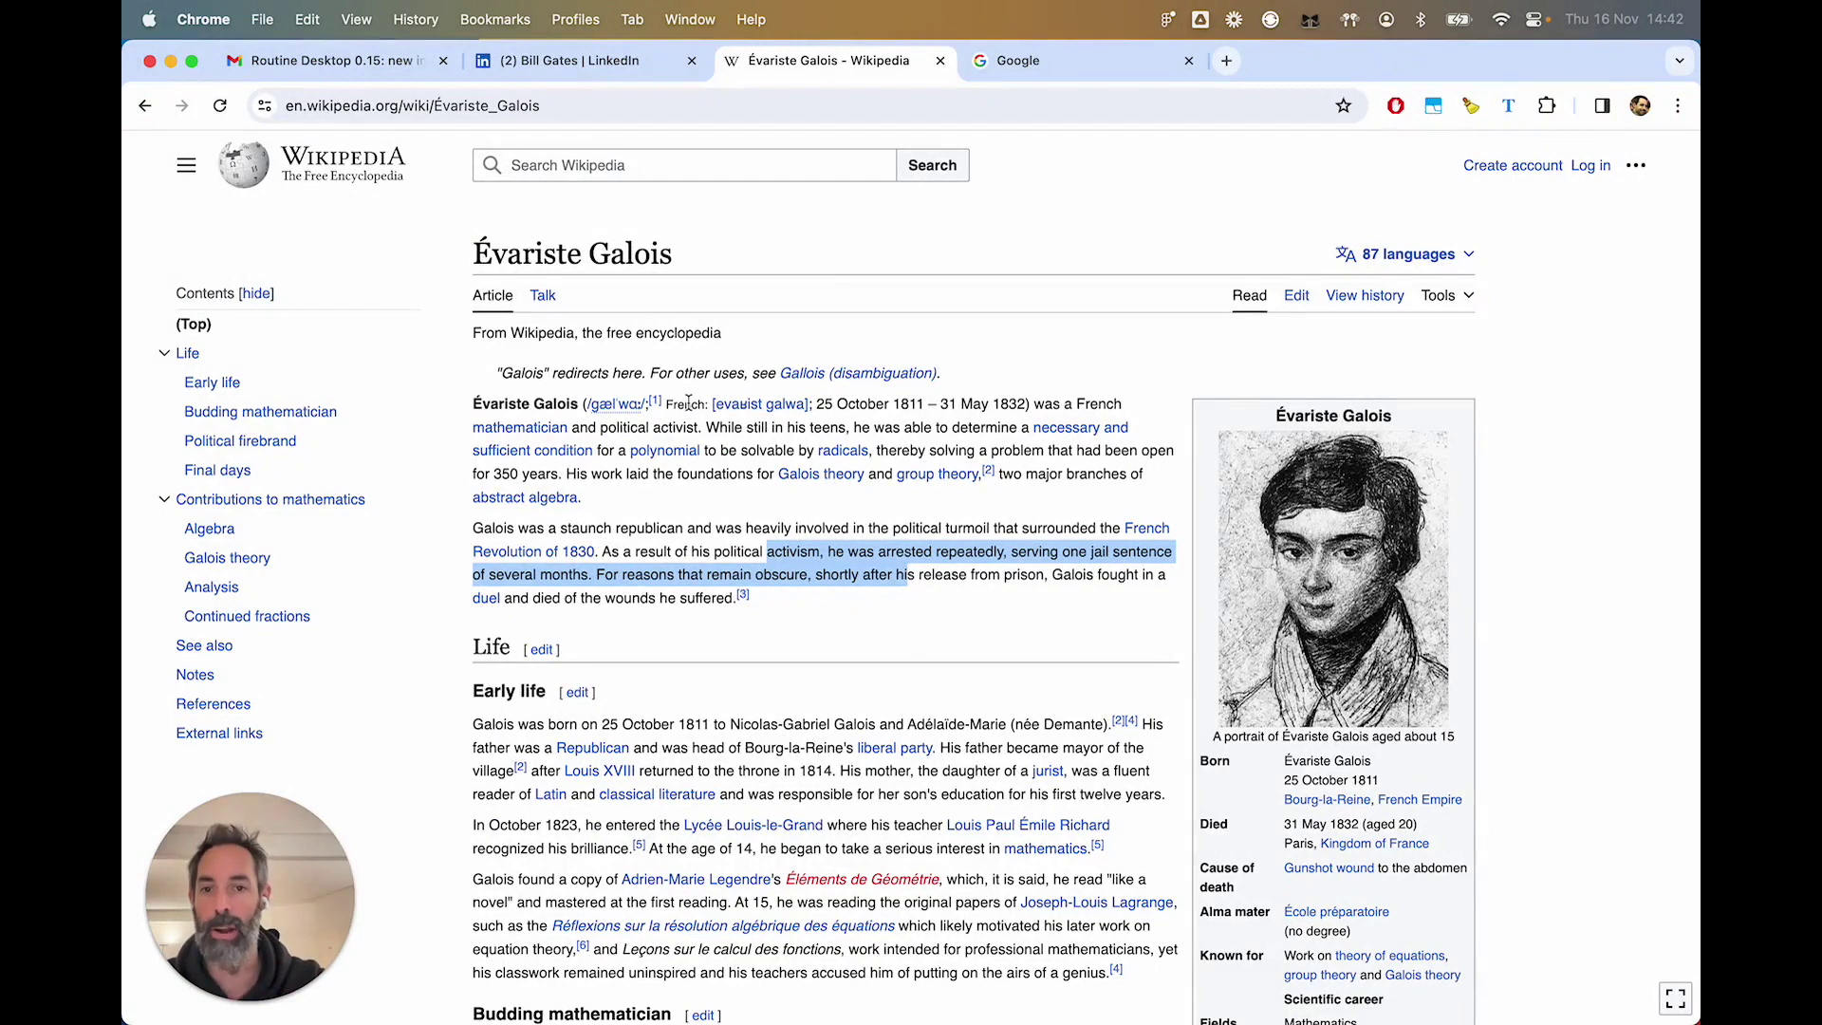
Step: Deselect the highlighted text in the Évariste Galois article and switch to Slack
click(805, 522)
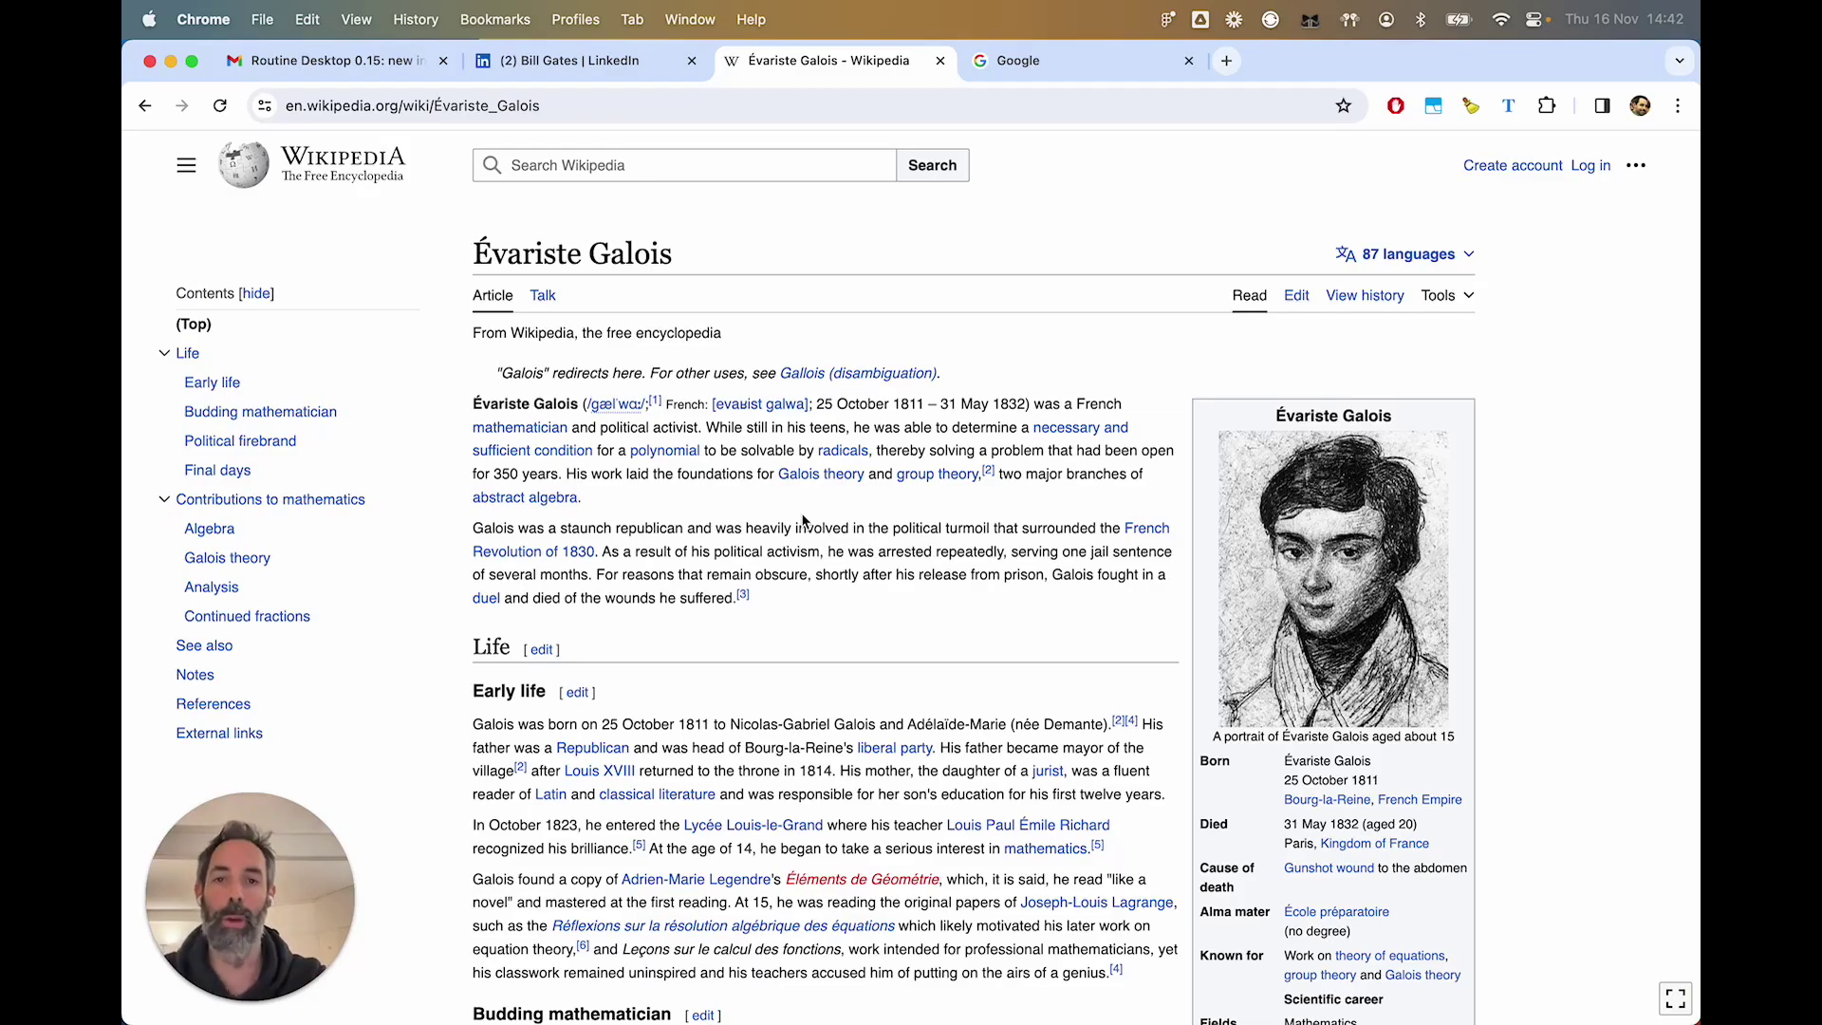
key(super+Tab)
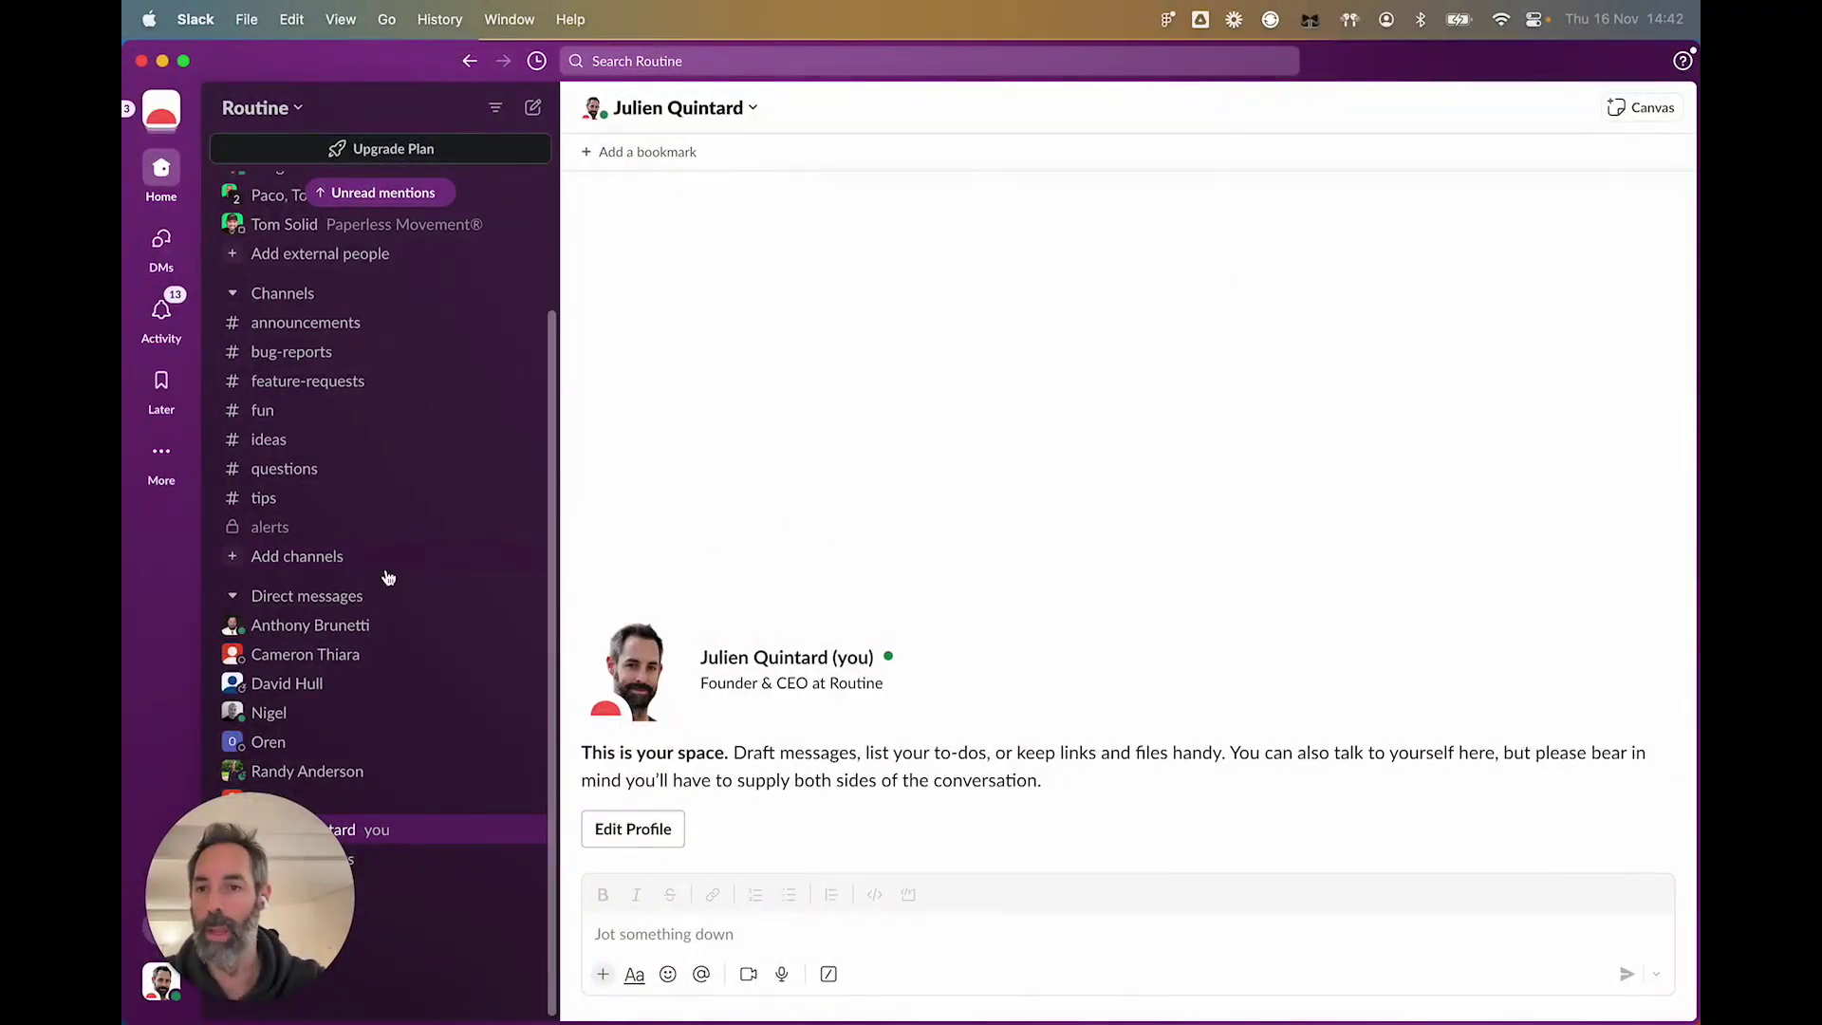
Step: In #bug-reports, select the start of the November 8th Windows app download message and call up quick capture
click(368, 352)
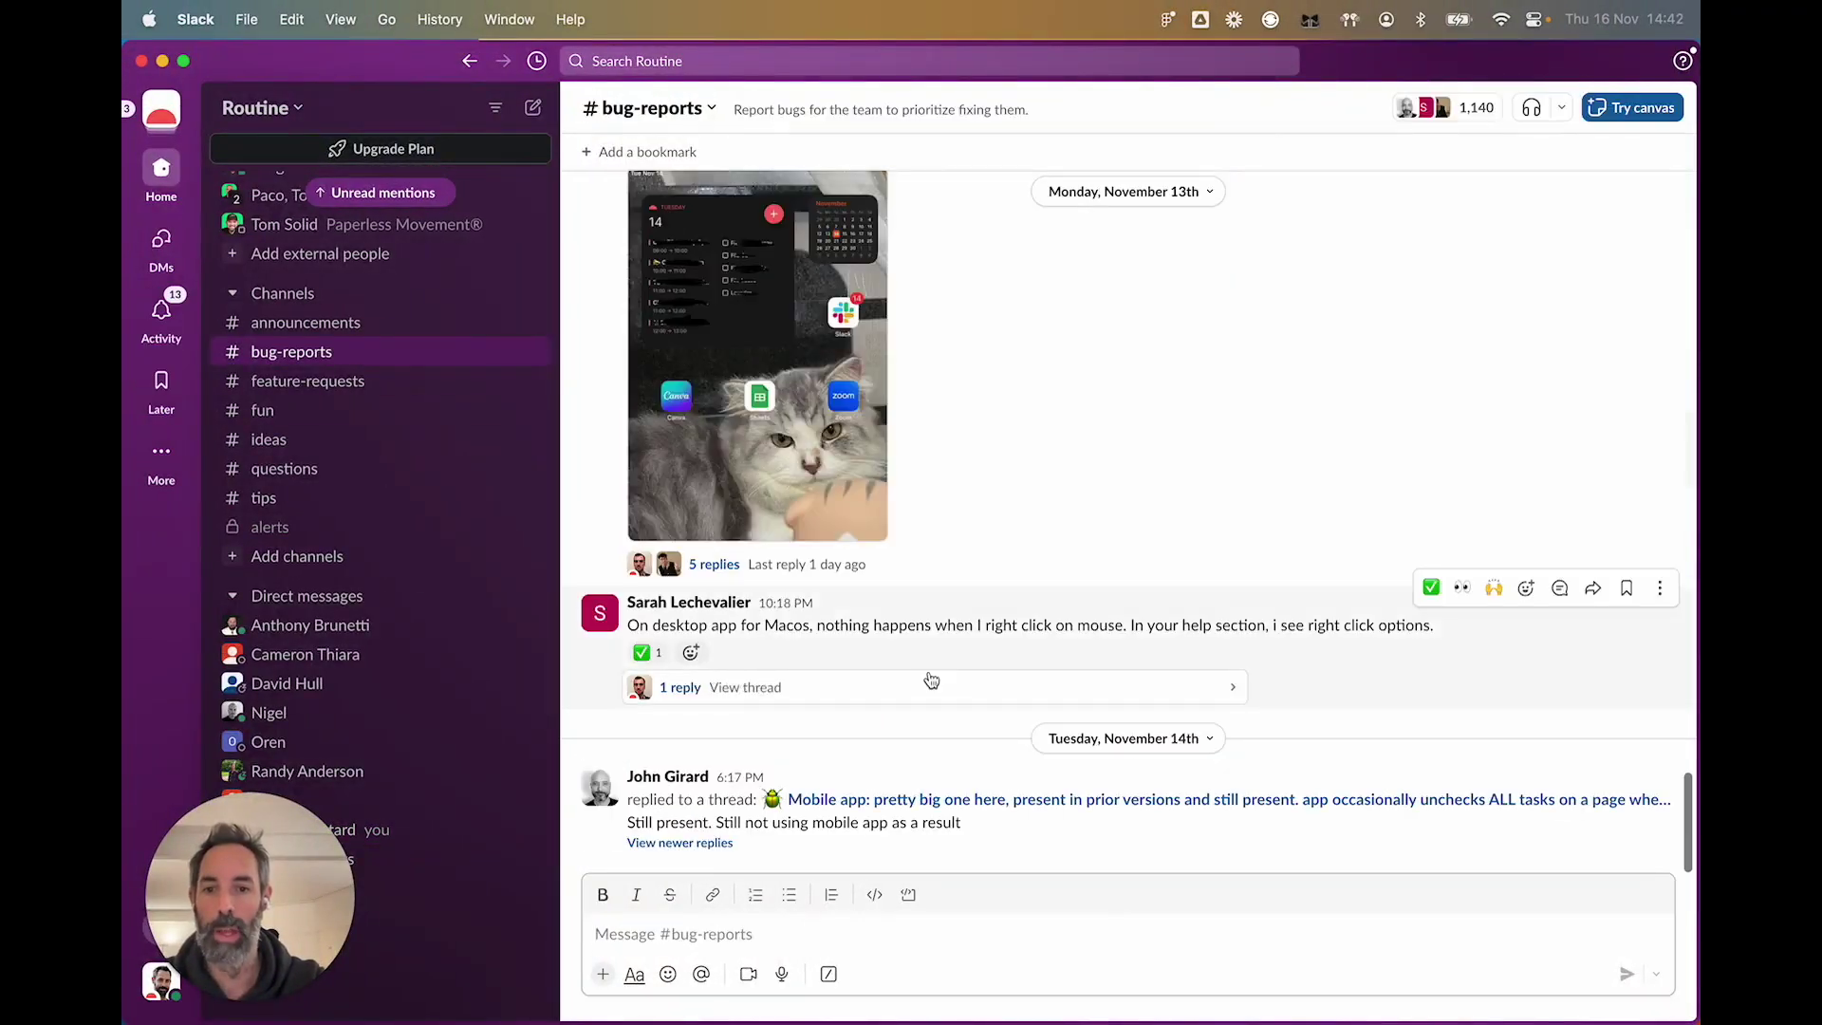
scroll(930, 679, up, 5)
scroll(930, 678, up, 5)
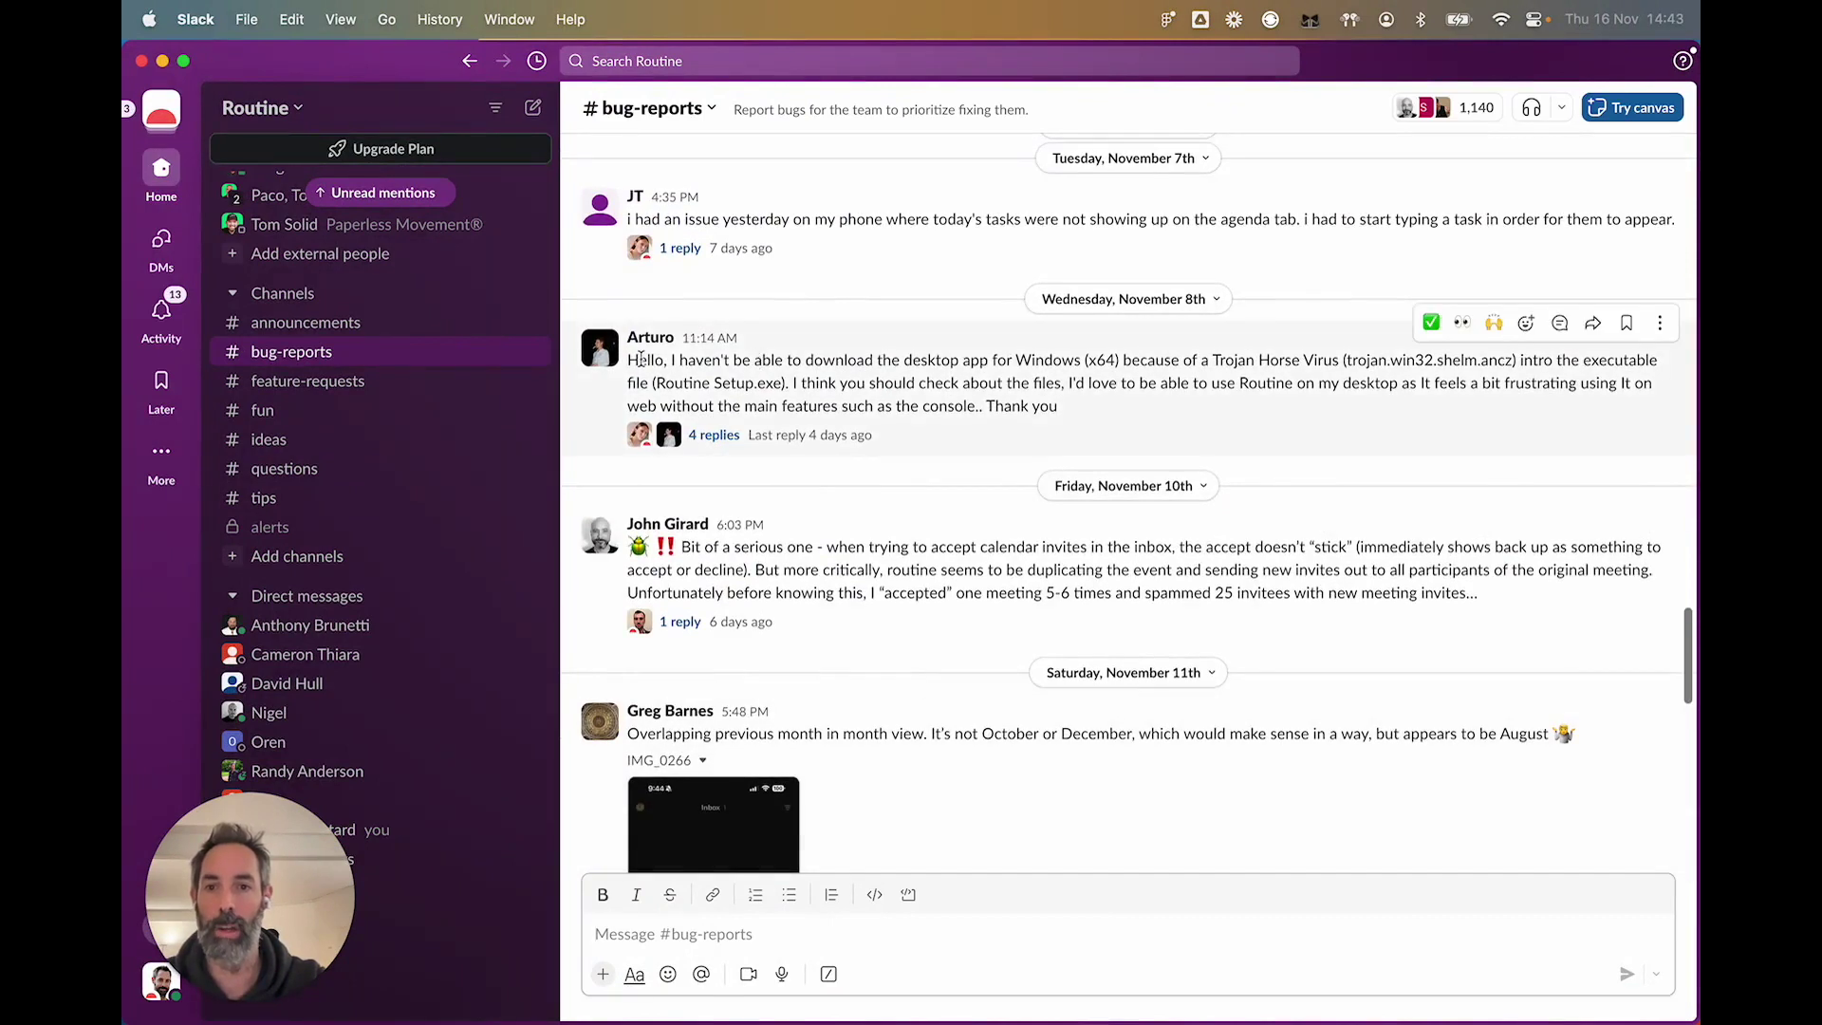
drag(632, 356, 1156, 357)
key(super)
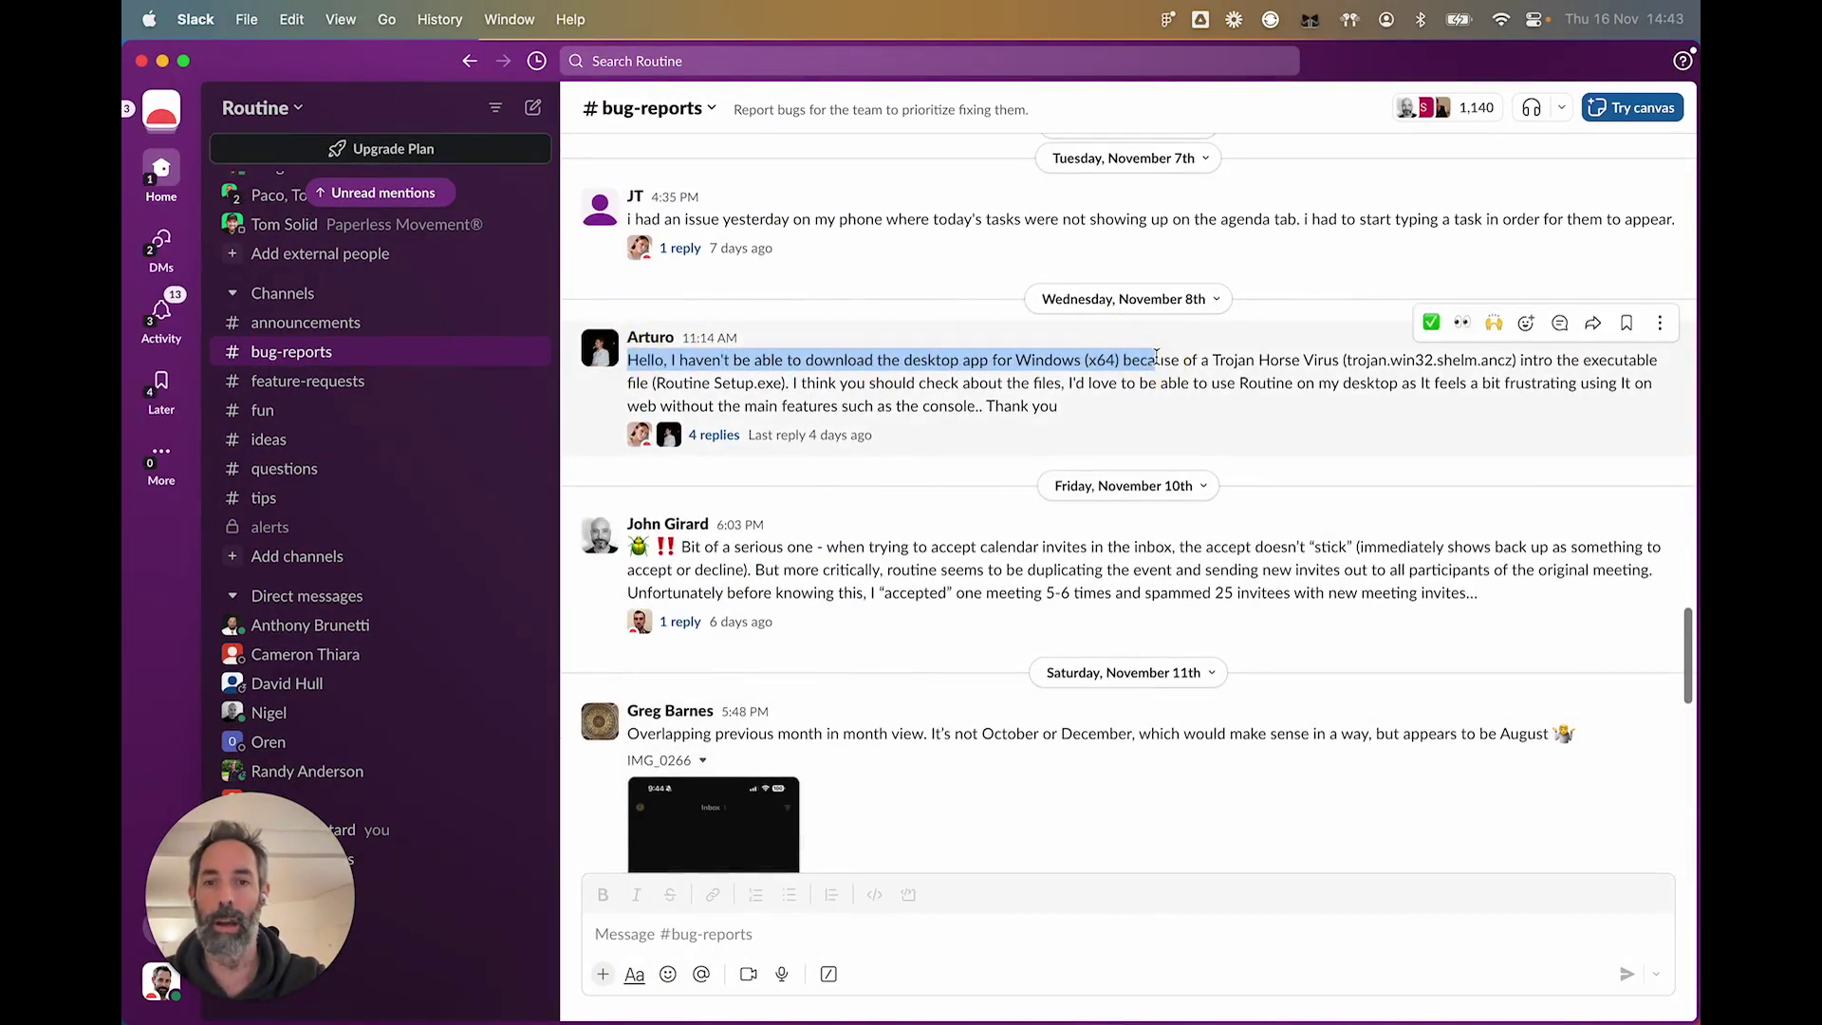
key(ctrl+space)
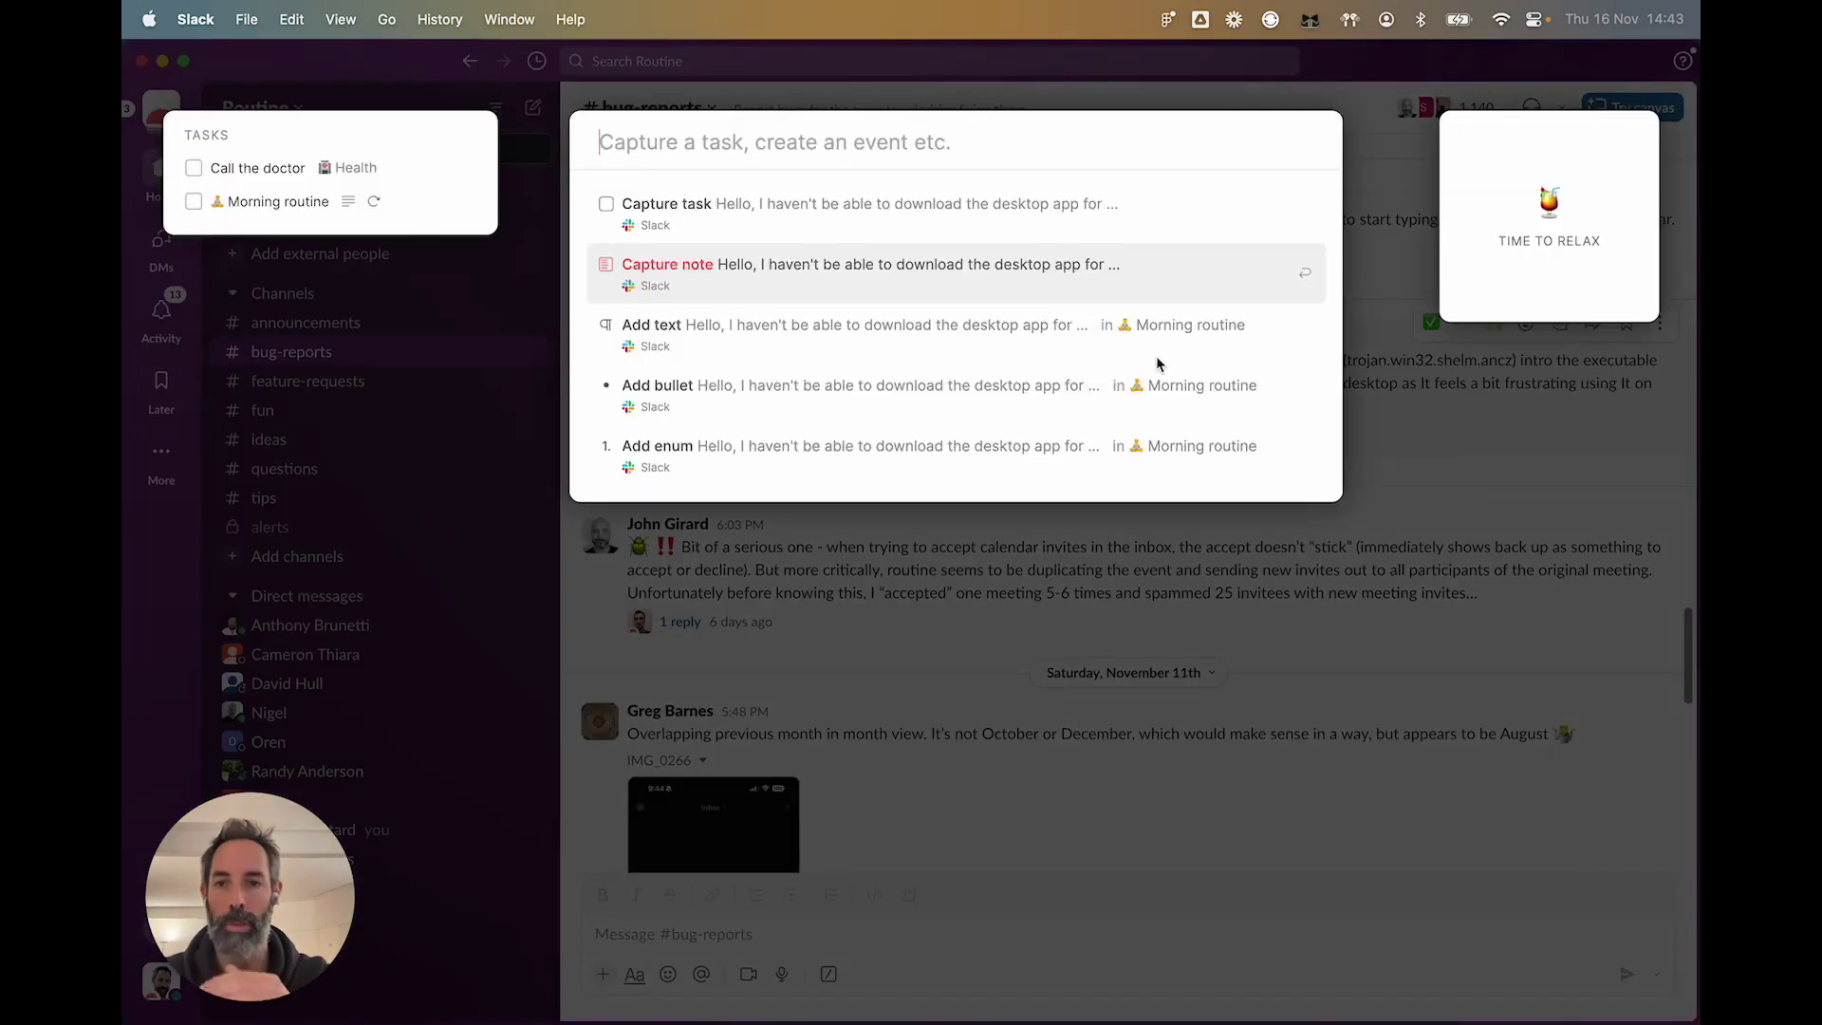
Step: Save the Slack Windows (x64) download complaint as an Inbox task
click(696, 223)
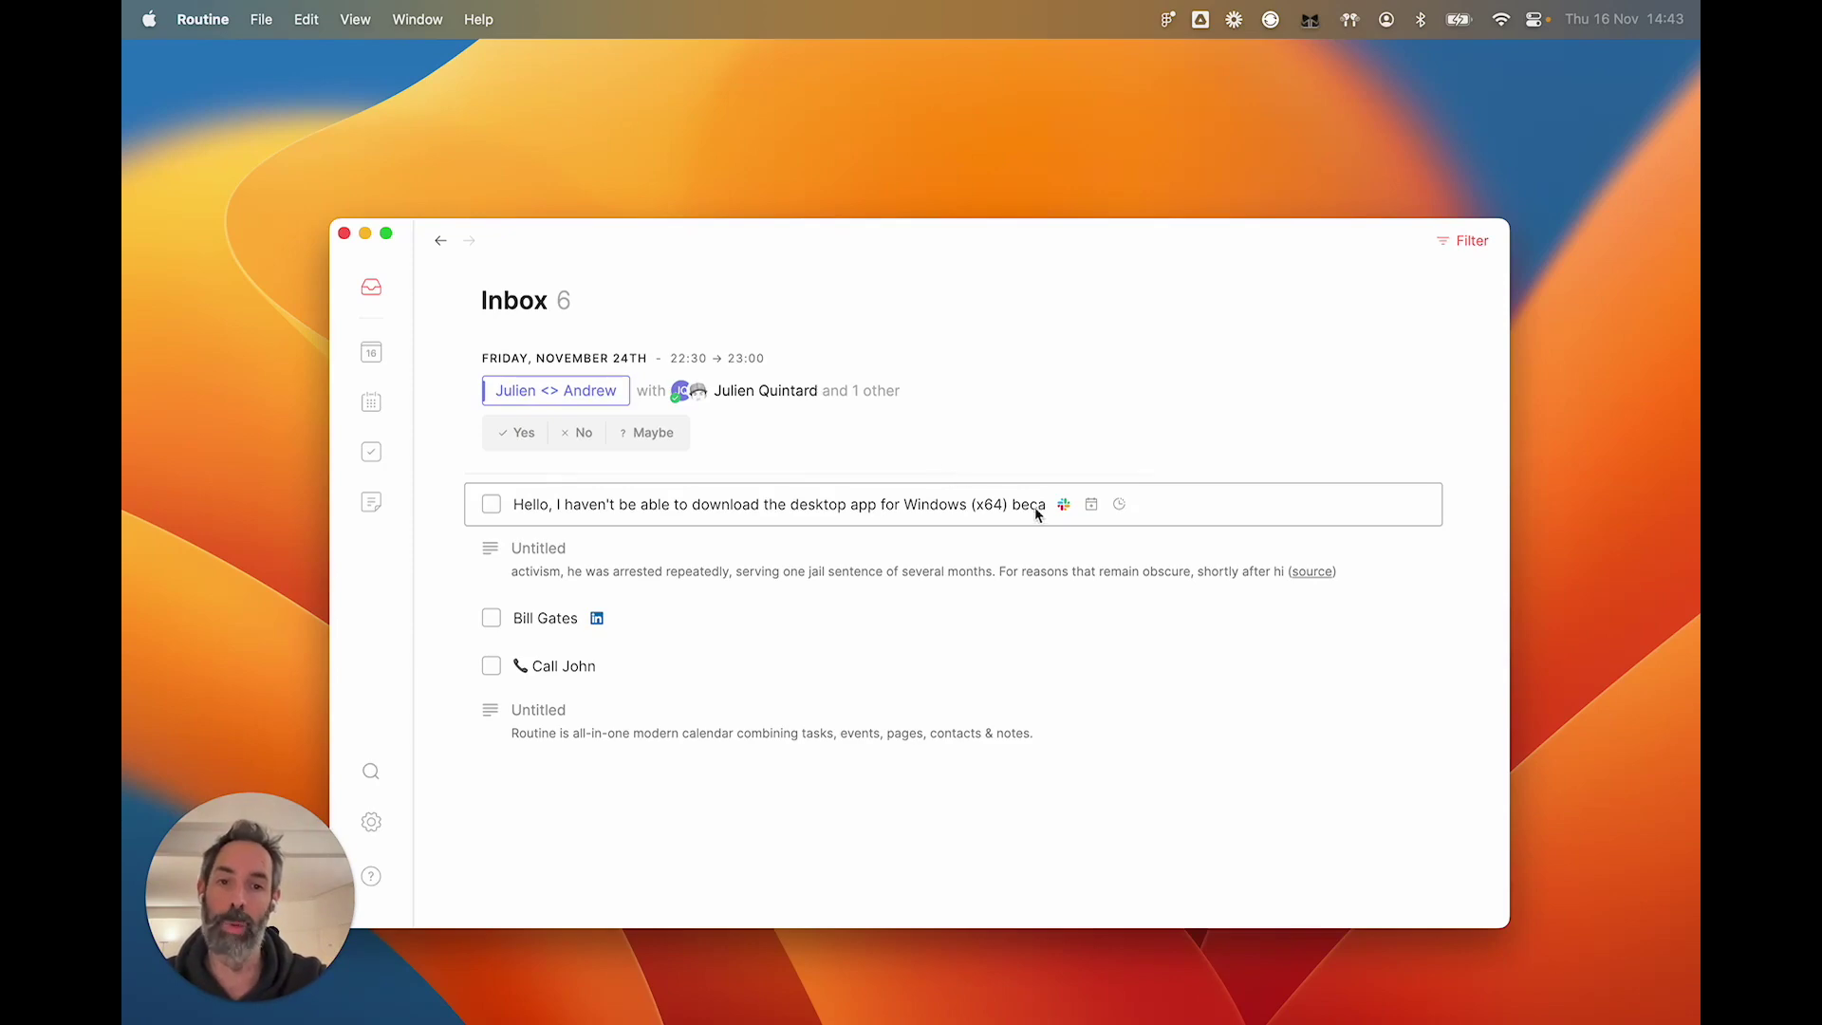
Step: Jump to the new task's Slack message, then open Bill Gates's LinkedIn profile from its task
click(1061, 505)
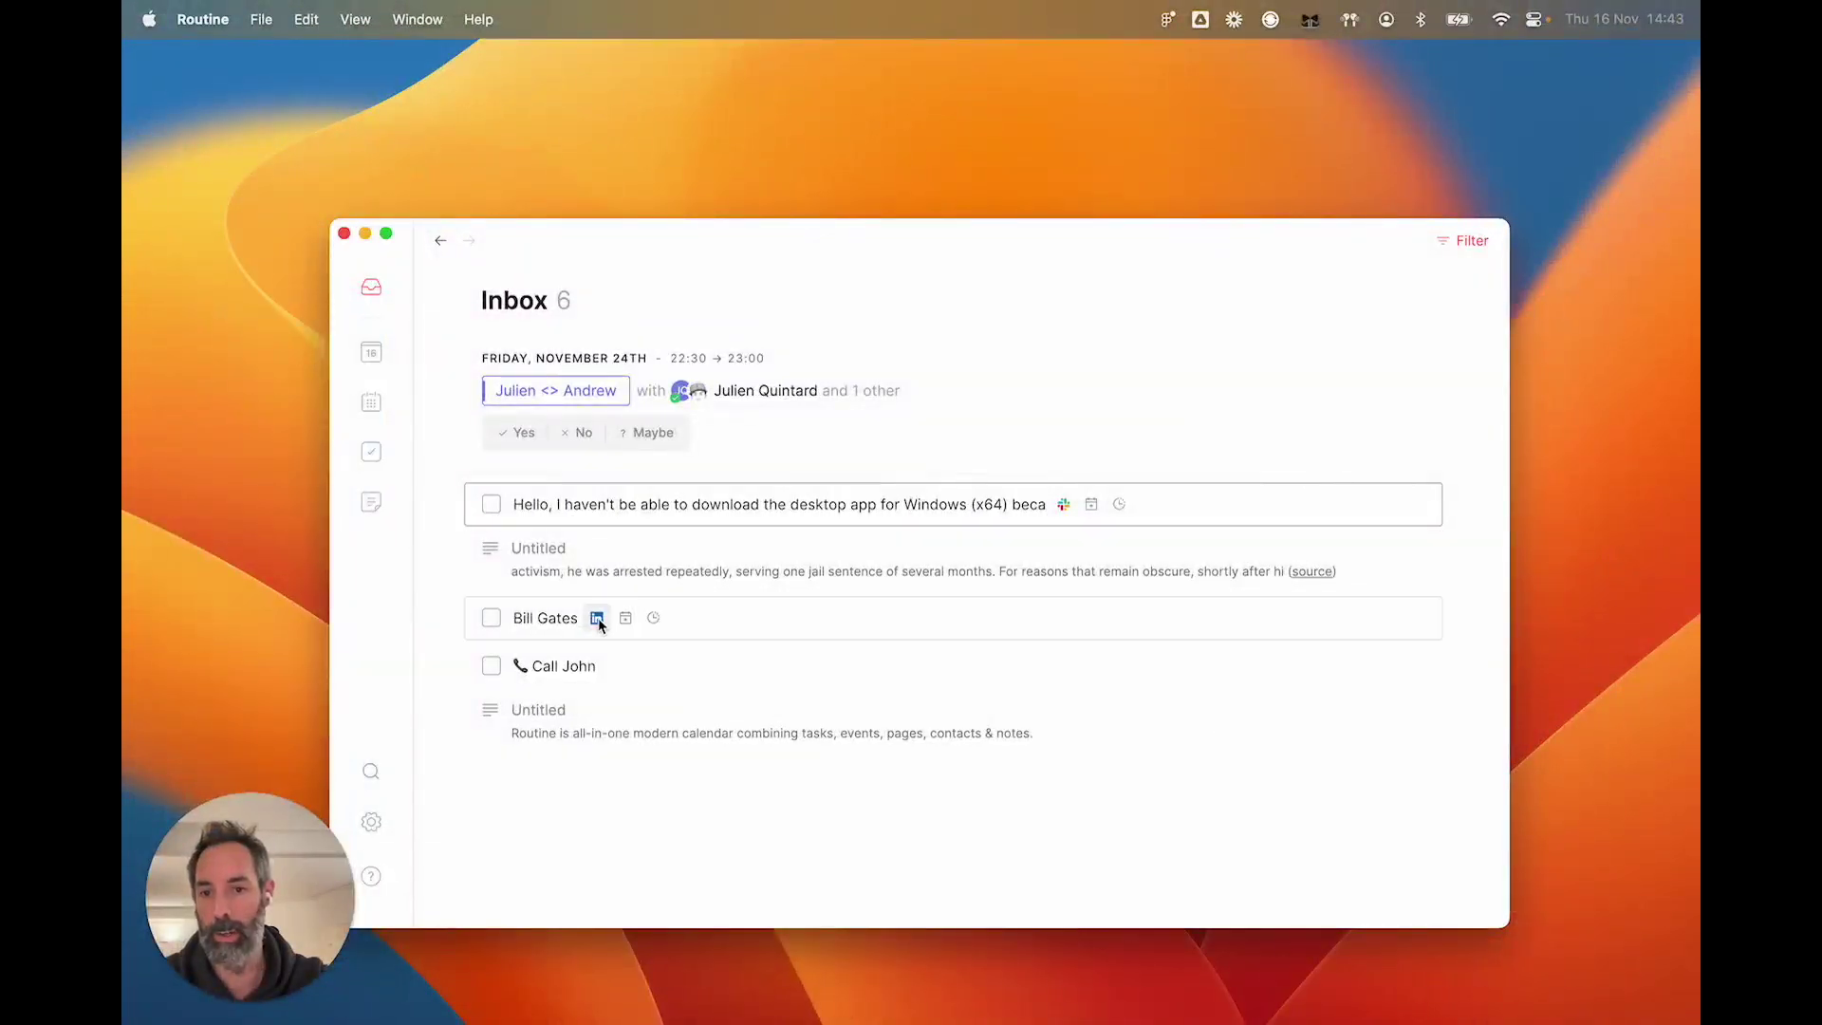
click(598, 619)
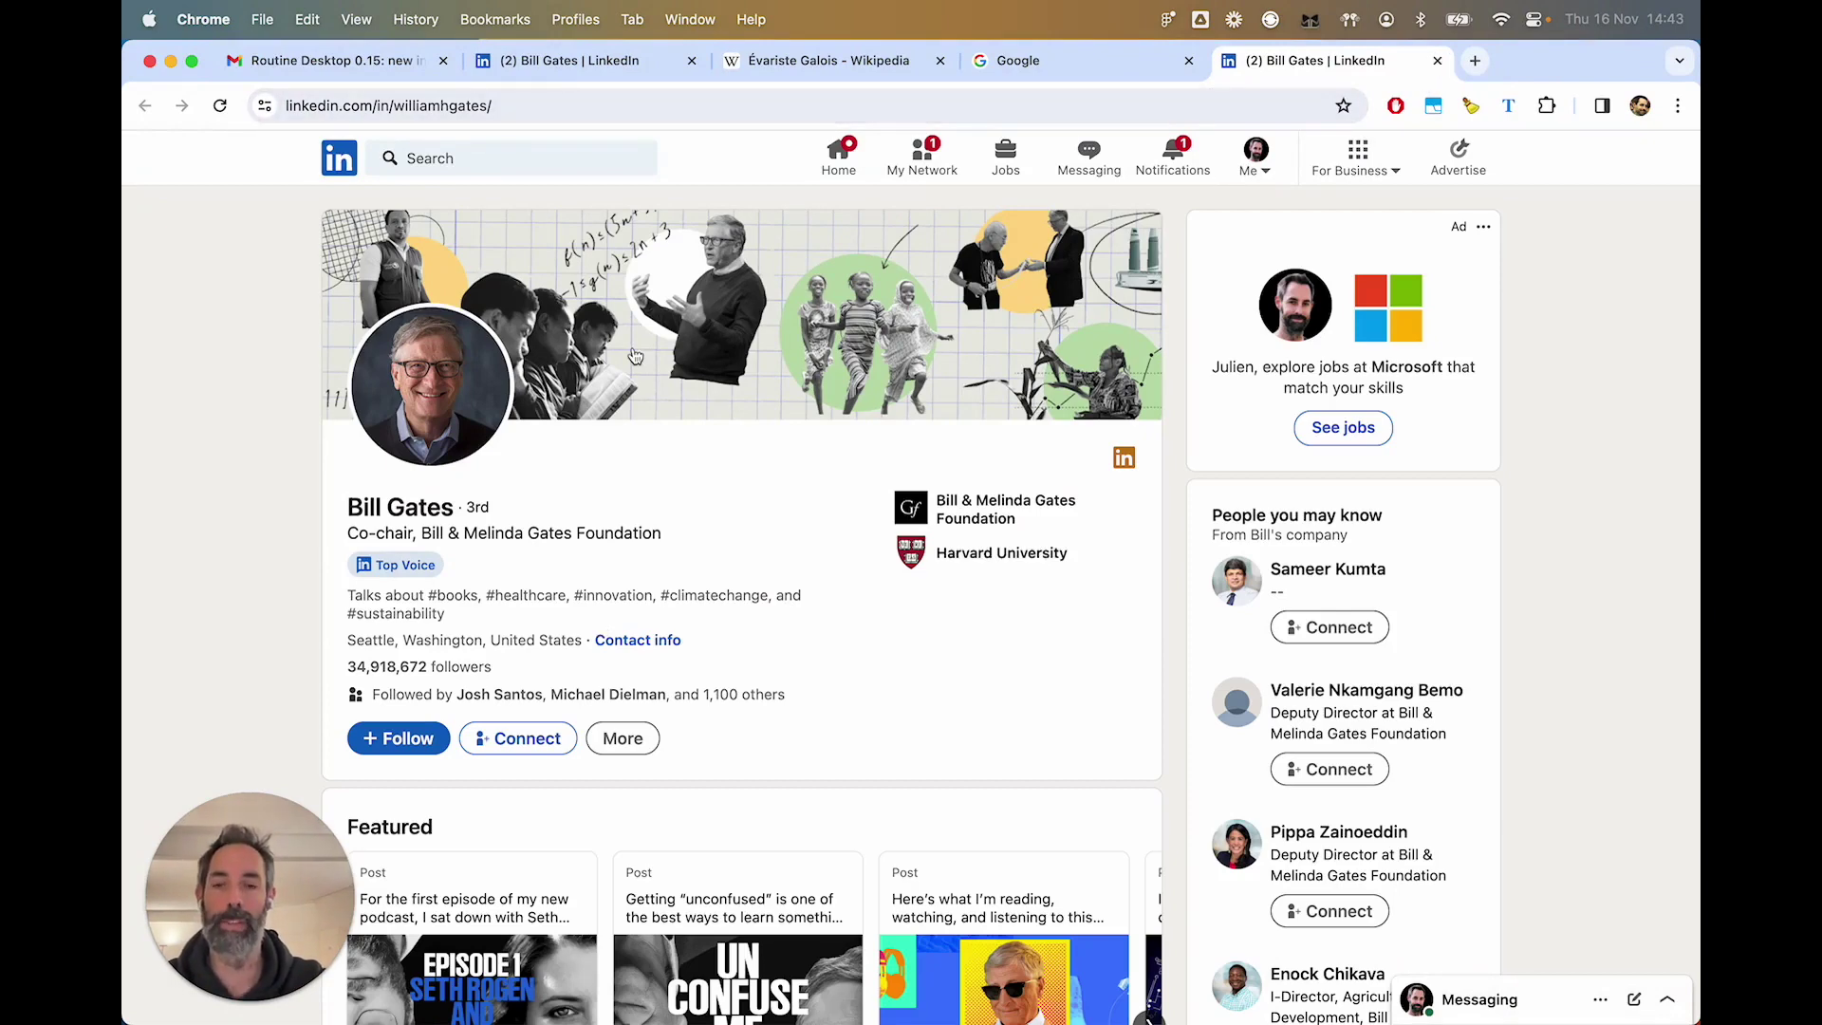
Step: Capture a three-line note (fwopkfwpfkwopk / wfiofjwoi / ewoifwo) over the LinkedIn profile
key(ctrl+space)
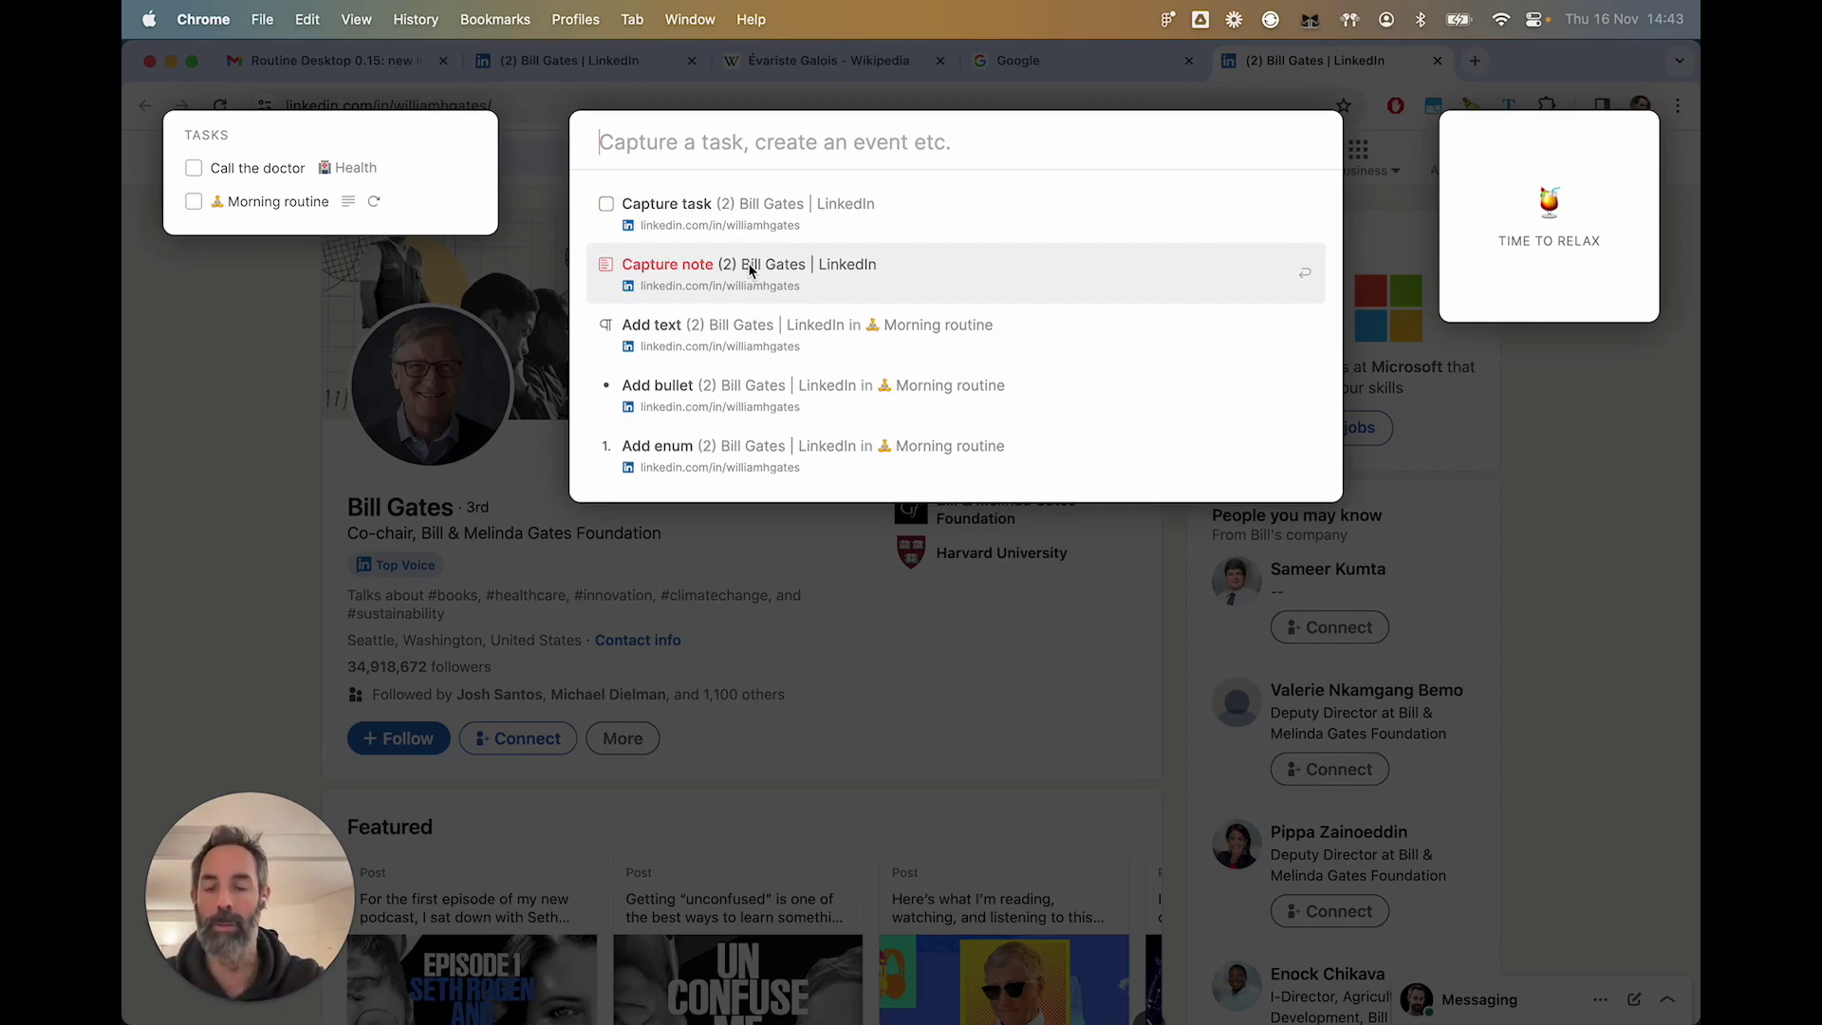
text(fwopkfwpfkwopk)
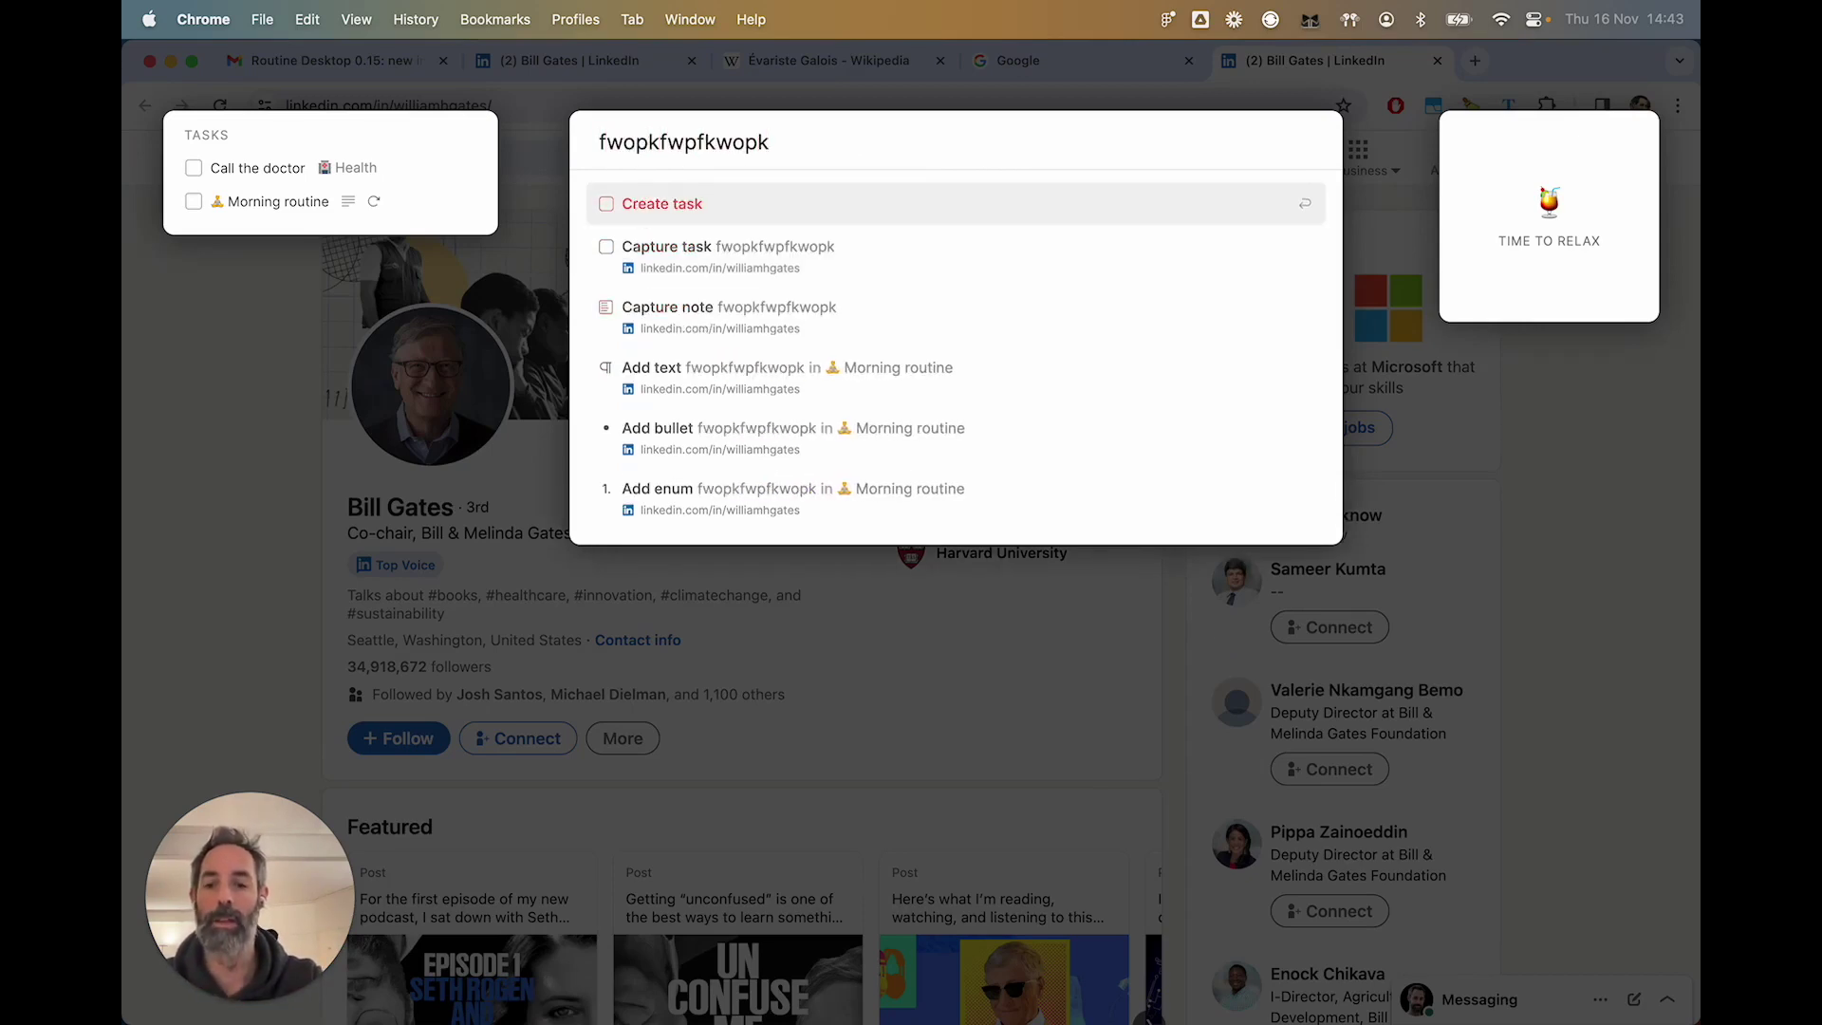
key(shift+Return)
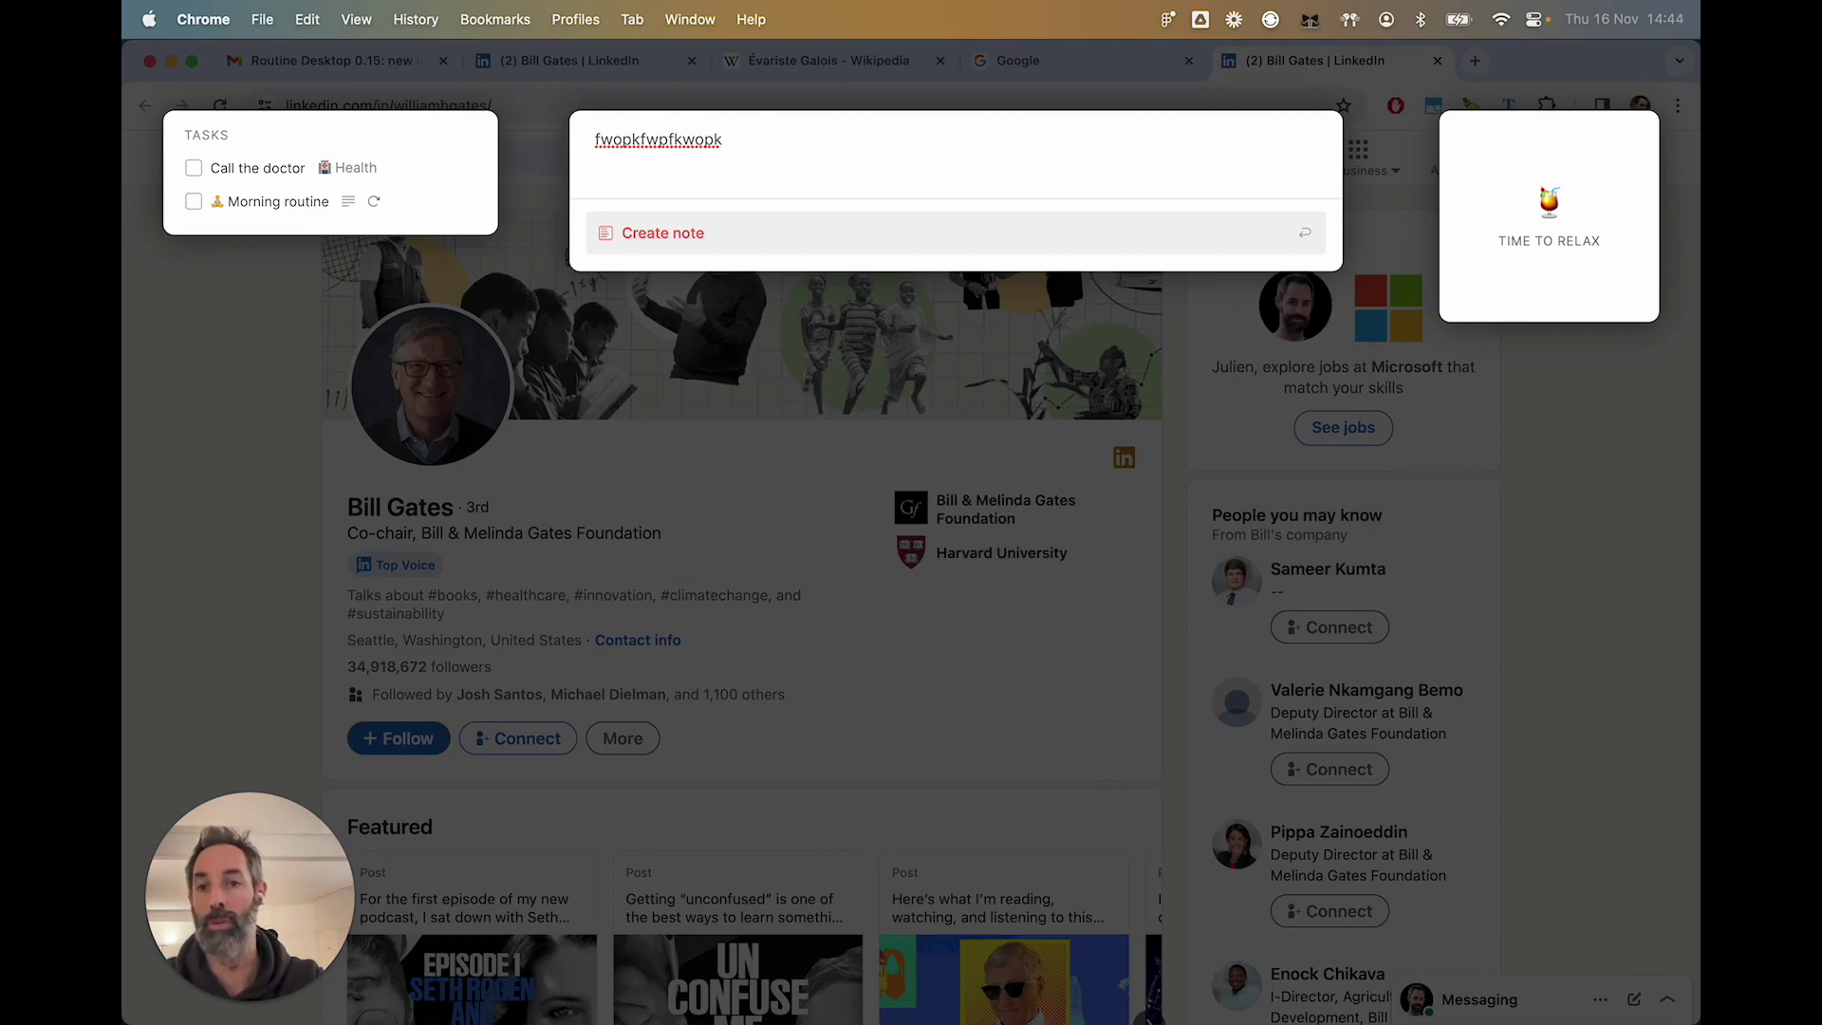
text(wfiofjwoi)
key(shift+Return)
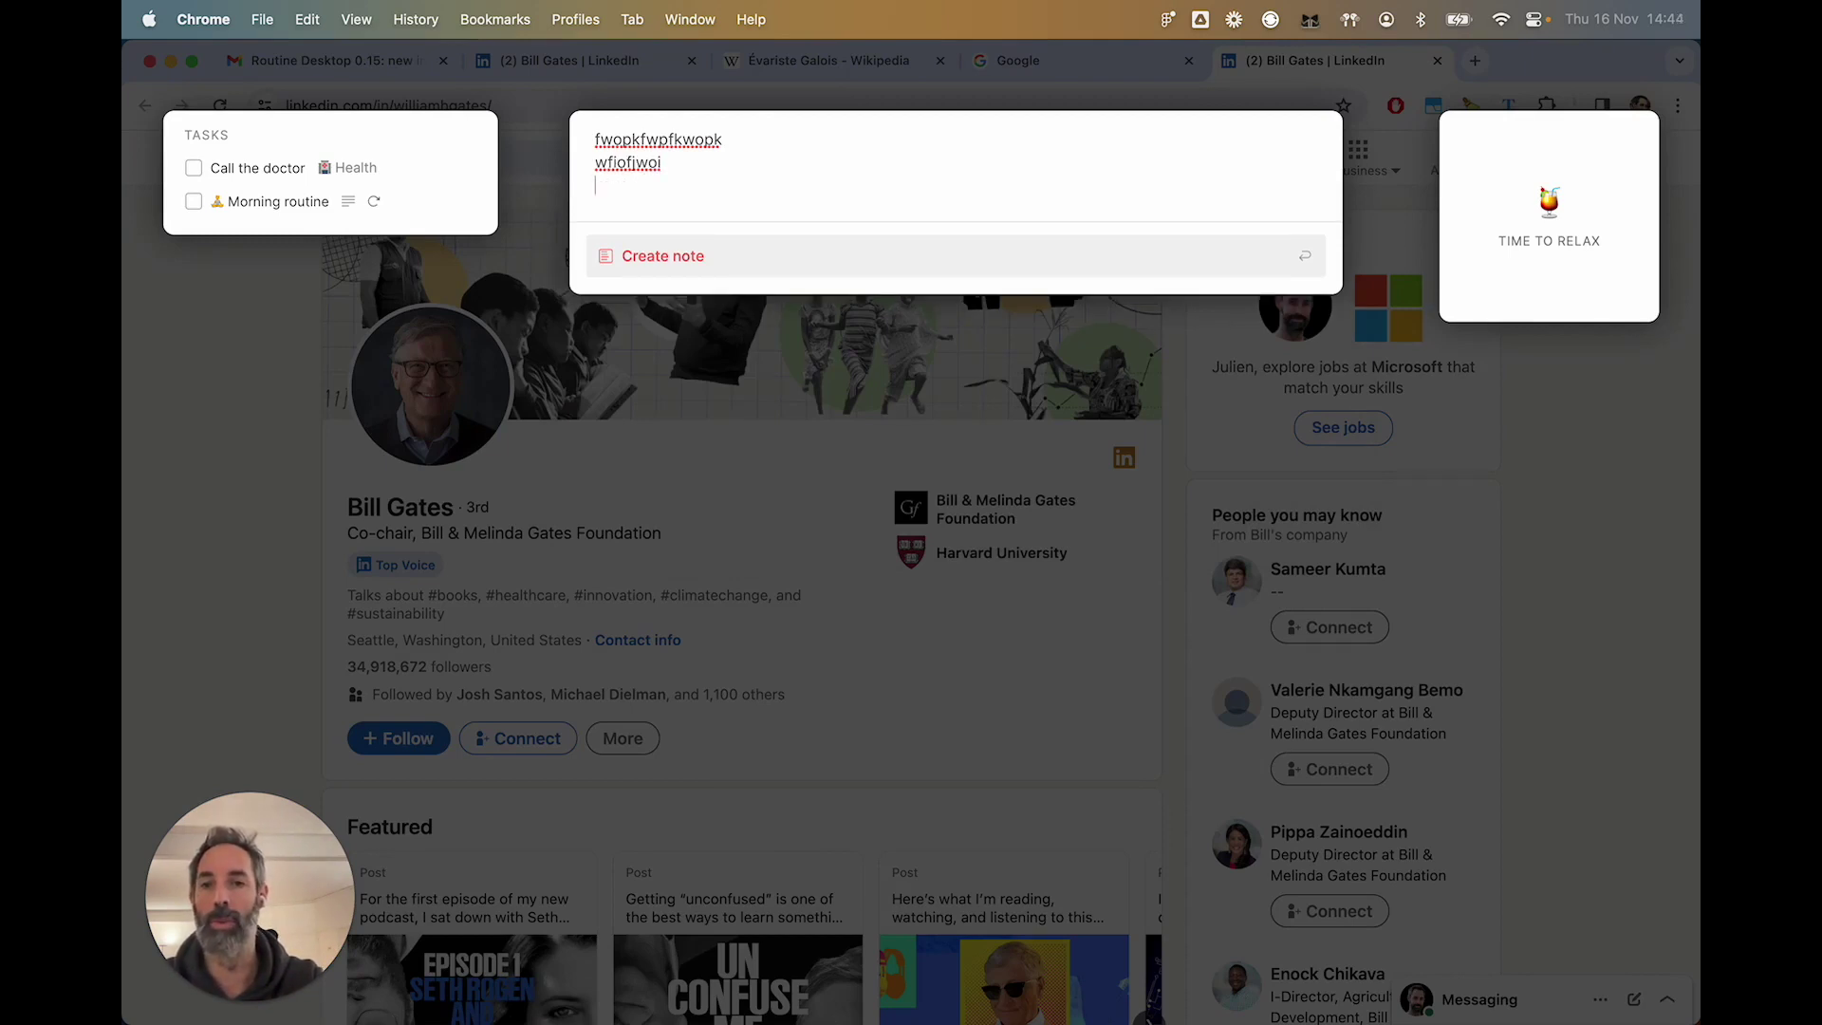
text(ewoifwo)
click(745, 258)
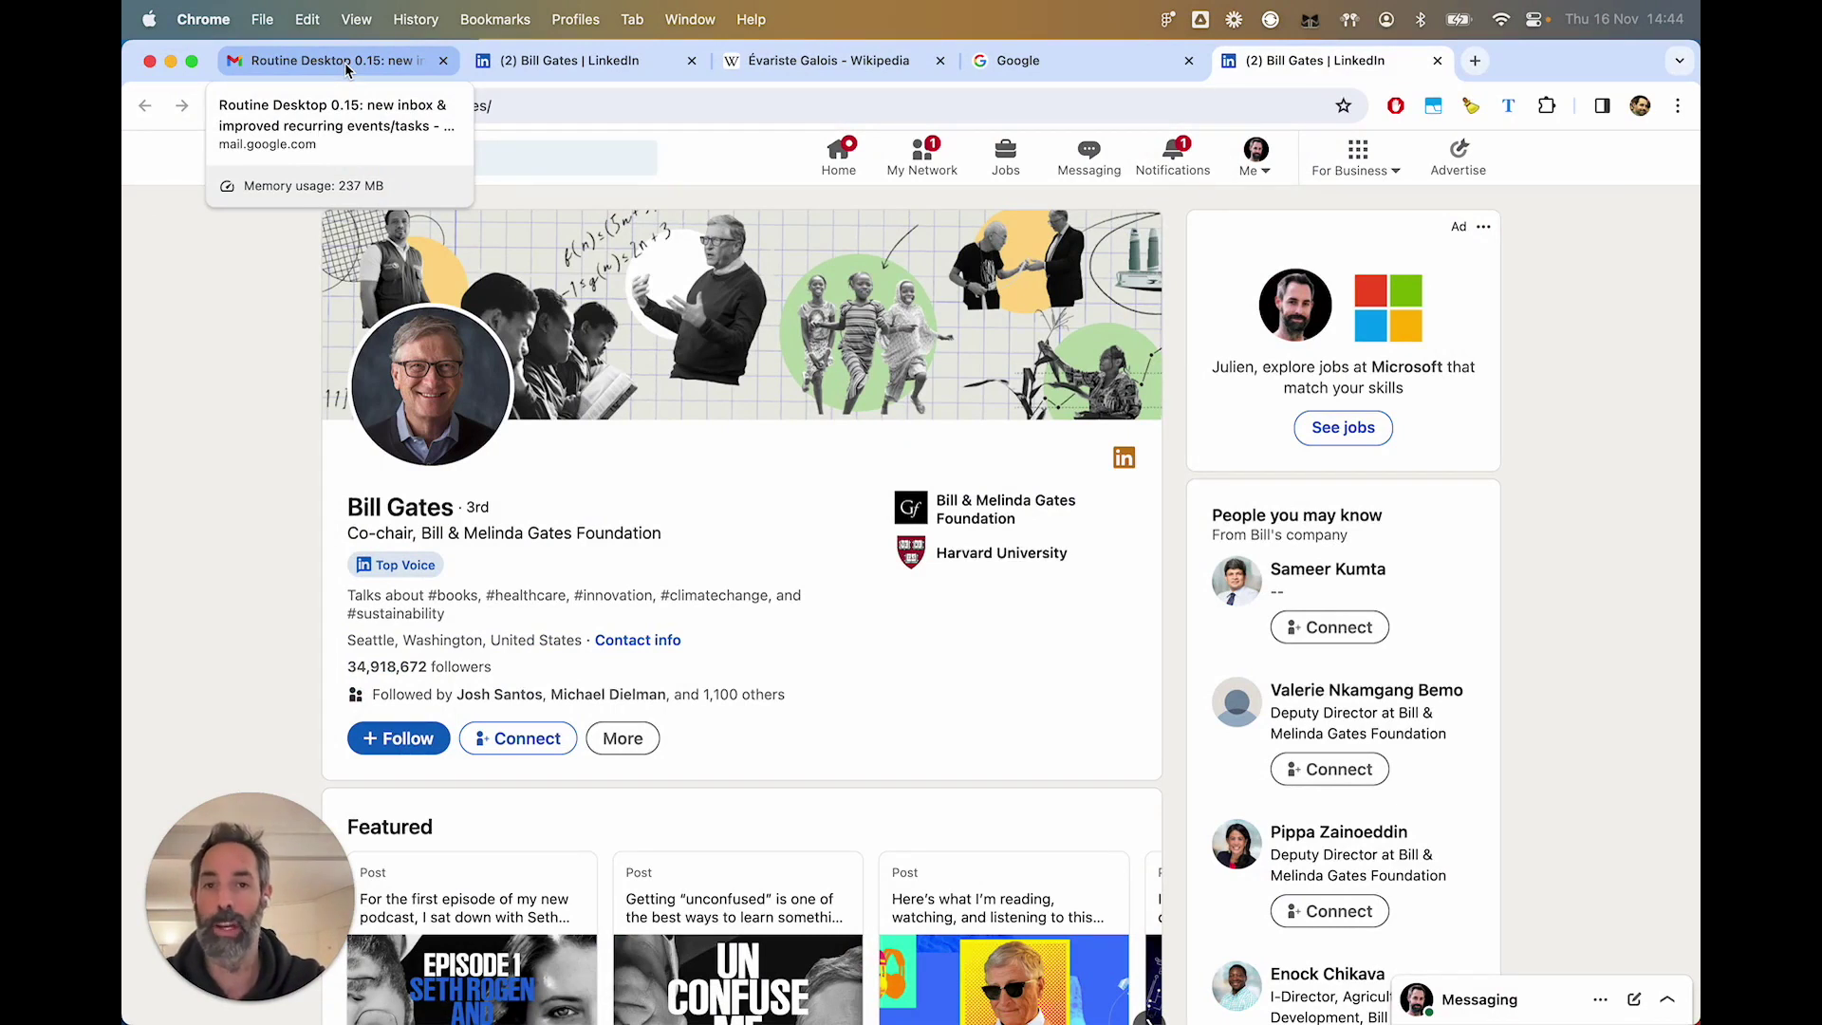
Step: Capture the Routine Desktop 0.15 Gmail email as a task, then reopen quick capture over LinkedIn
click(345, 63)
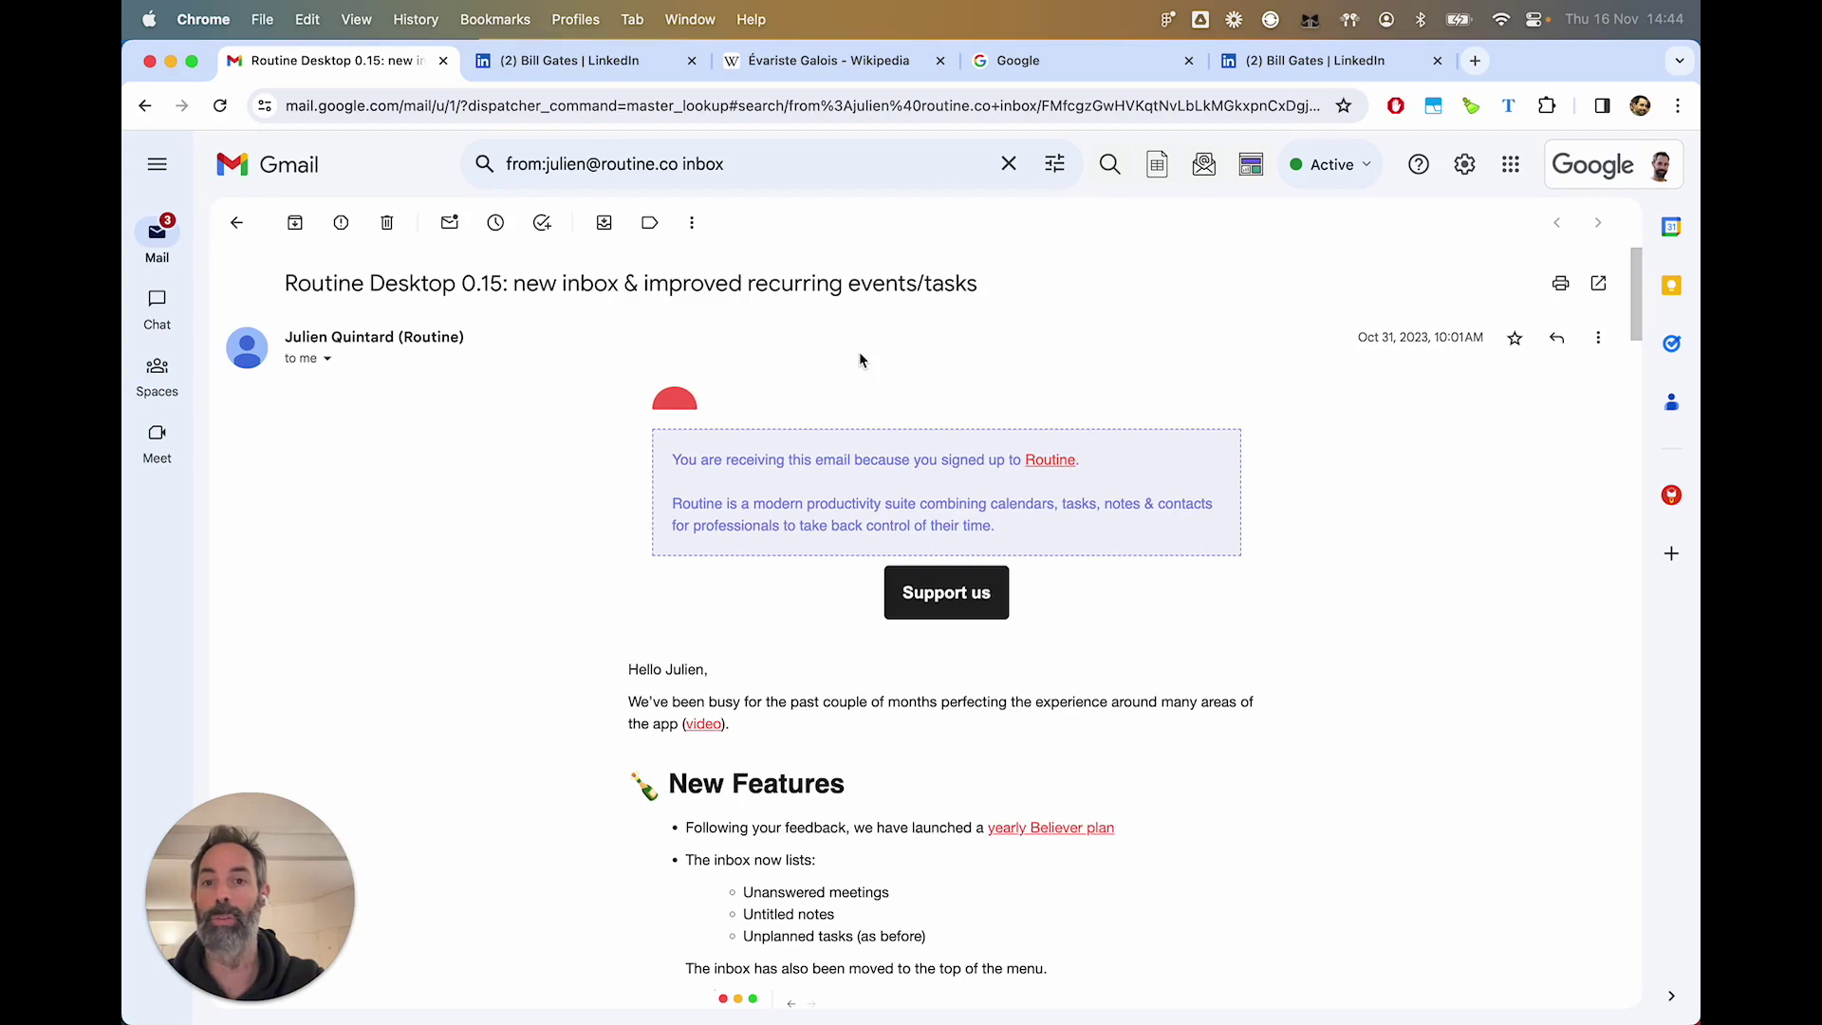
key(ctrl+space)
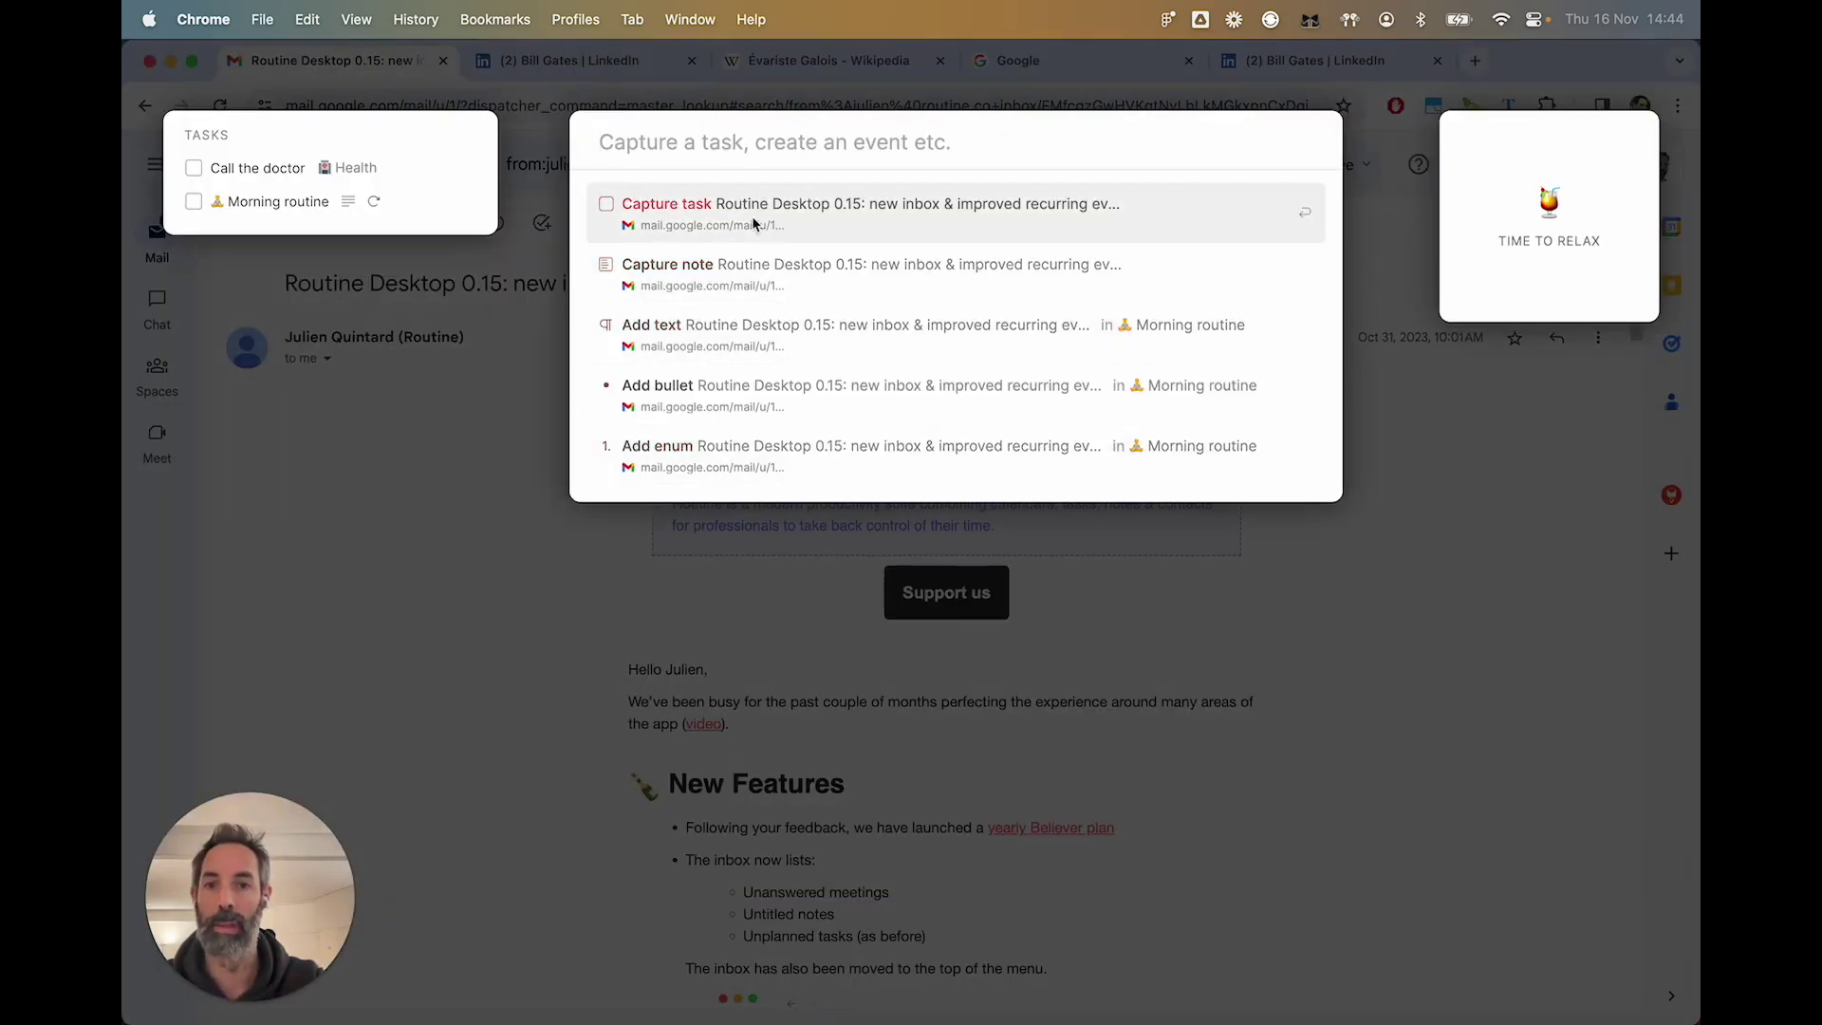
click(697, 233)
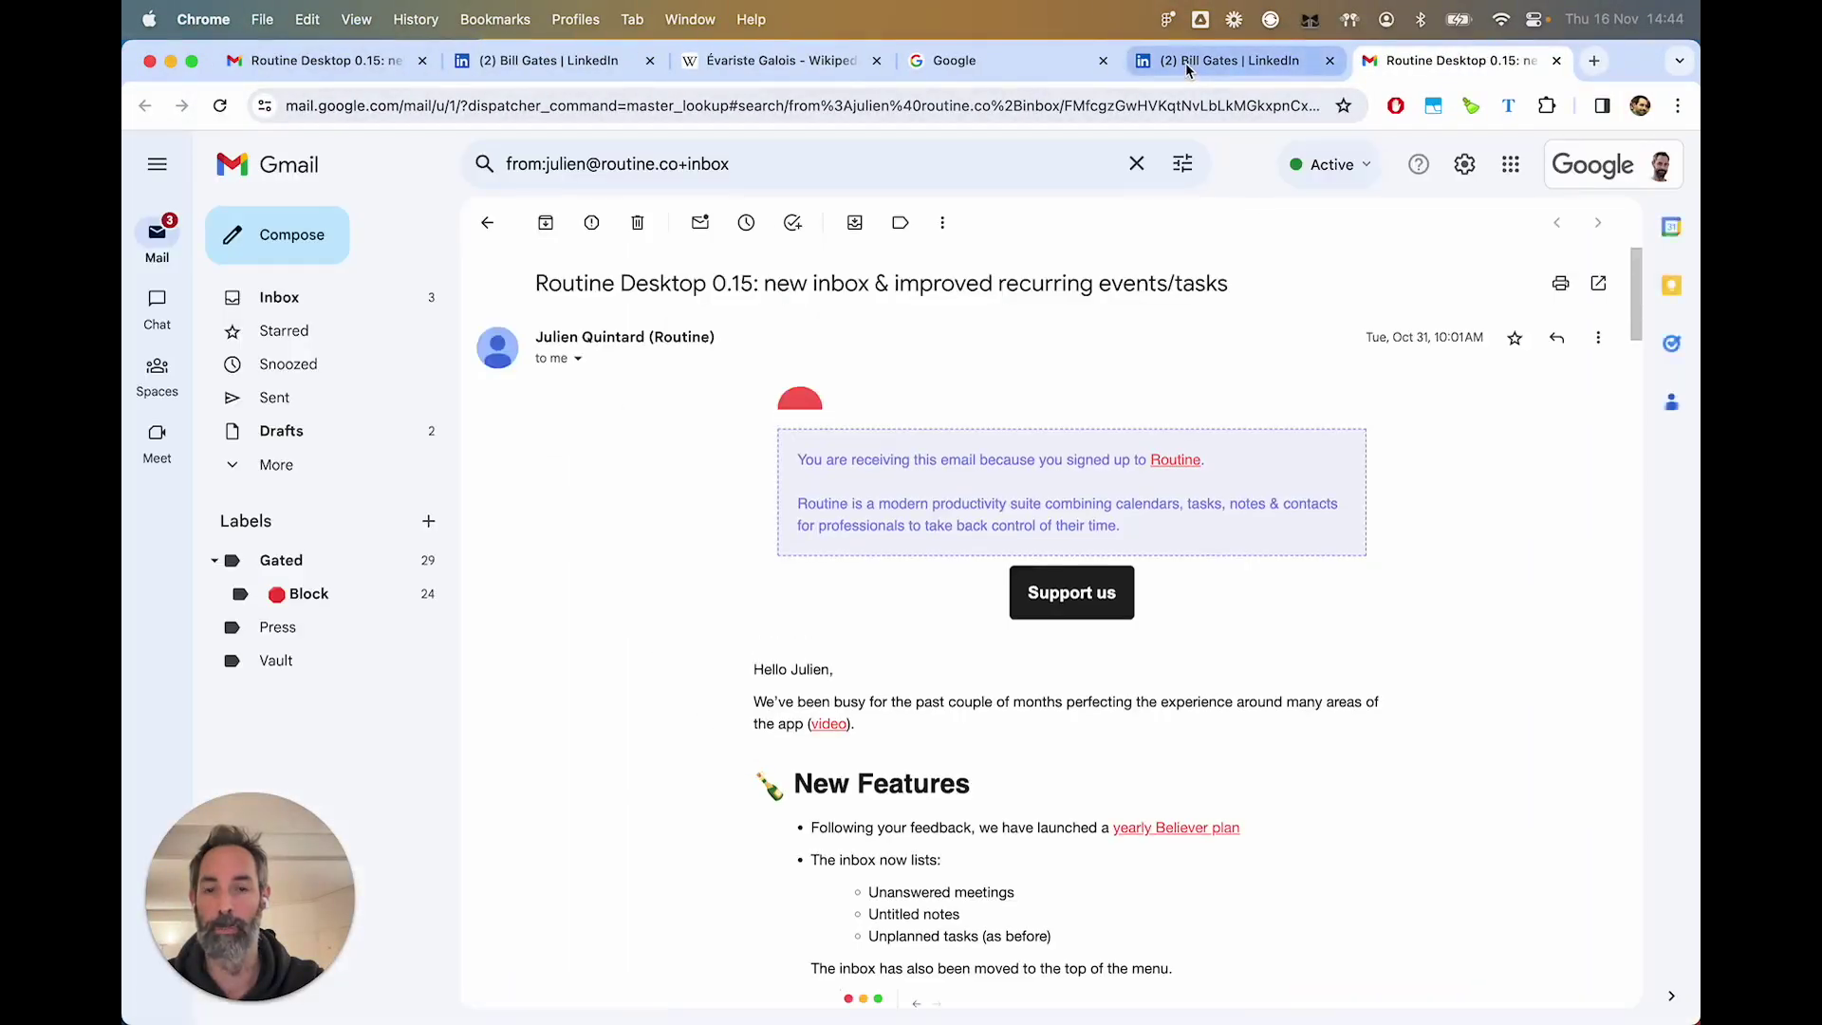
click(1186, 62)
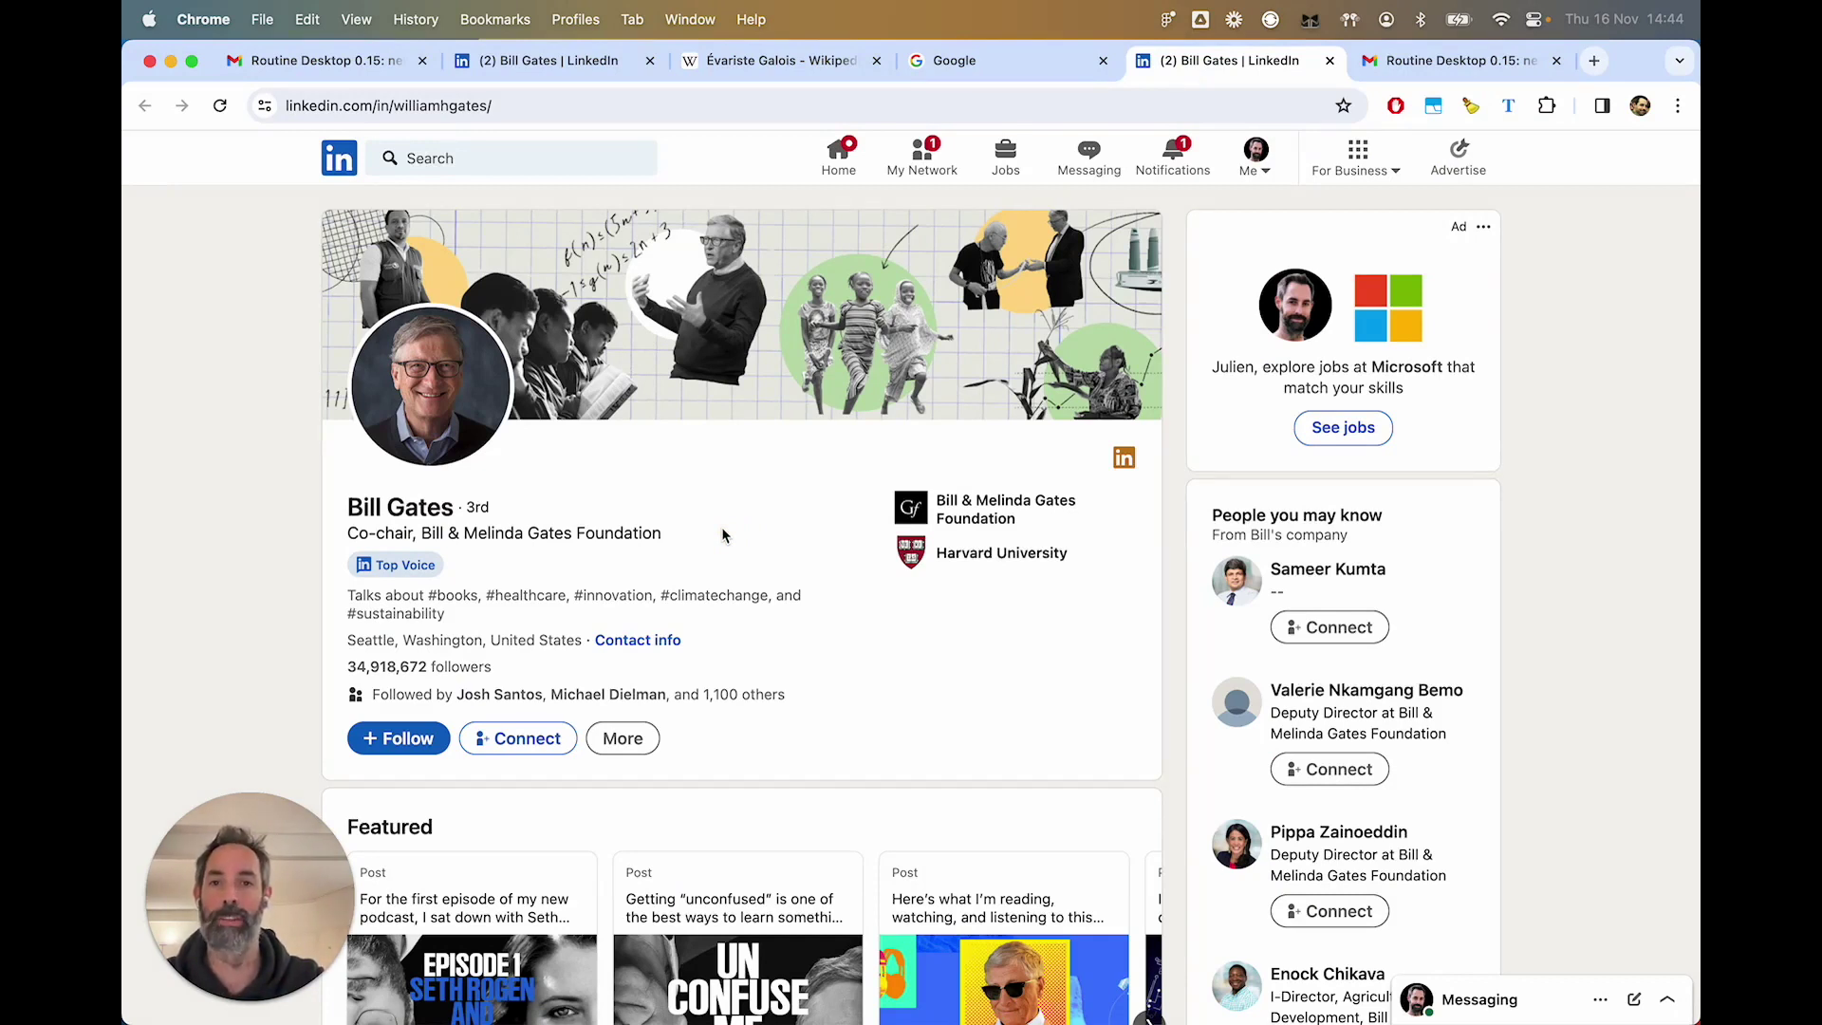
key(ctrl+space)
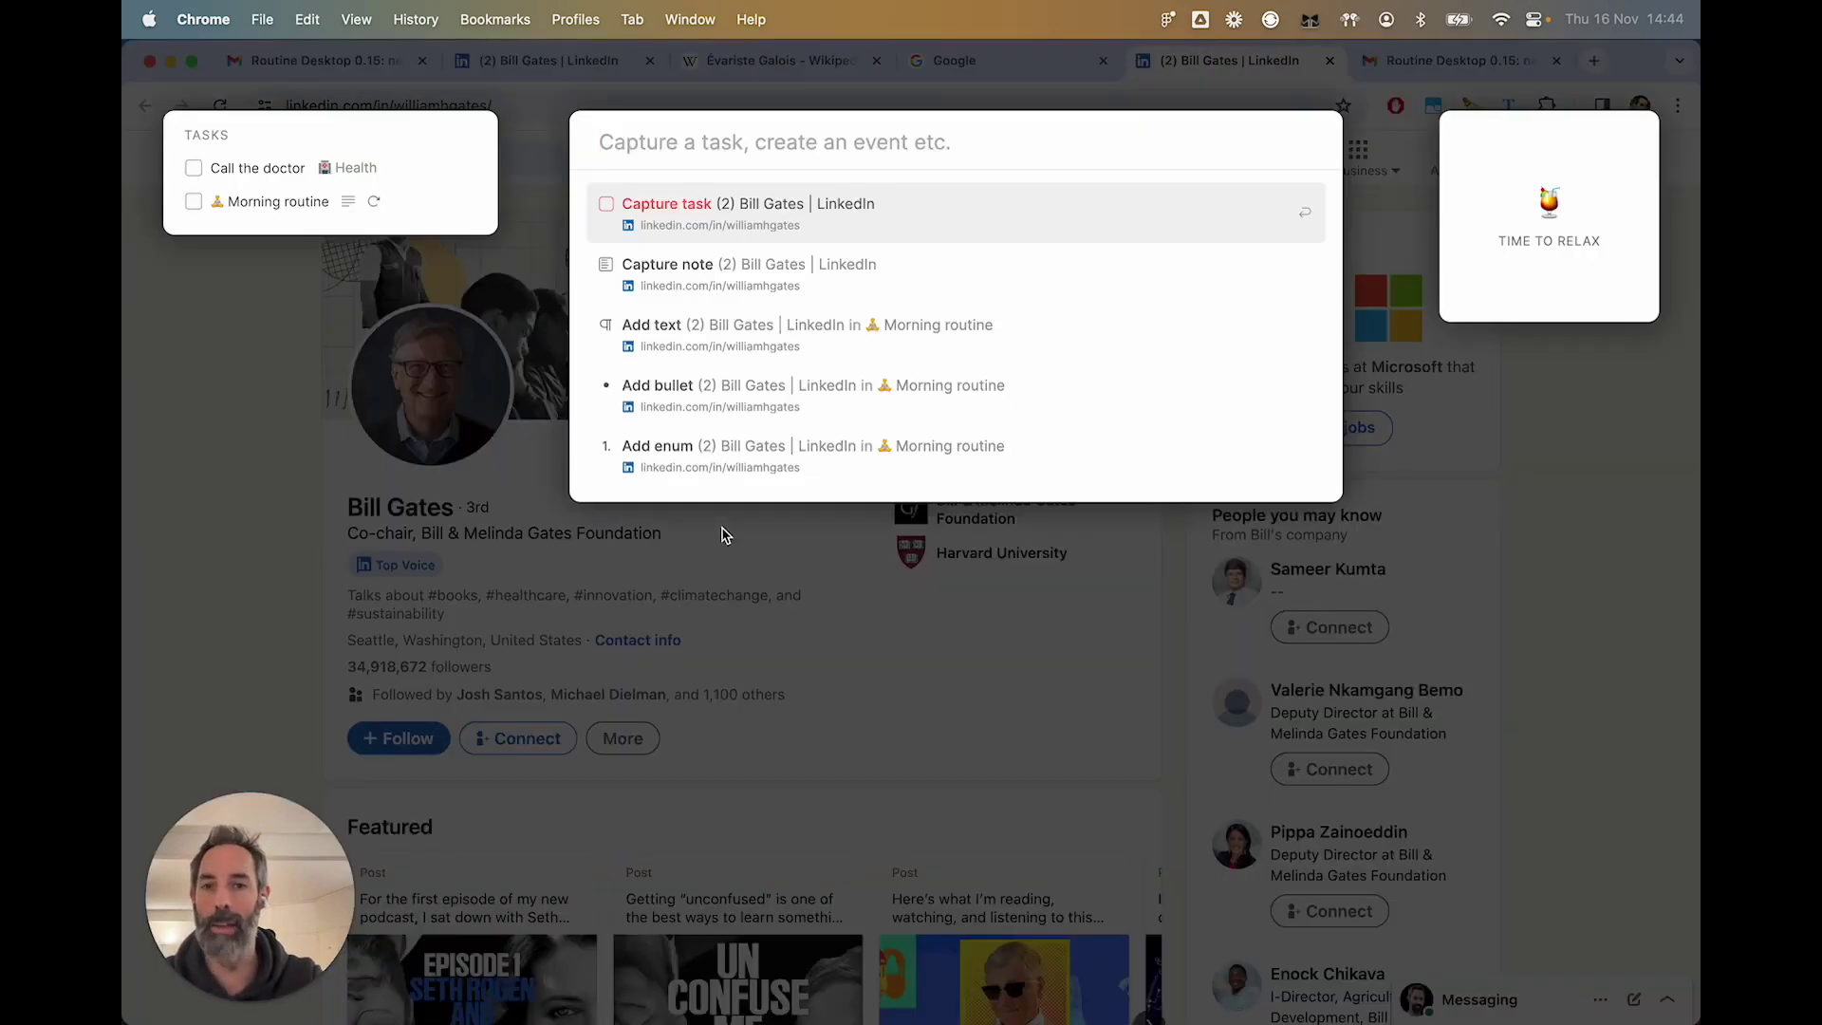
Step: Enter the task 'Bill Gates tomorrow' and settle on the capture-and-schedule option
text(Bill g)
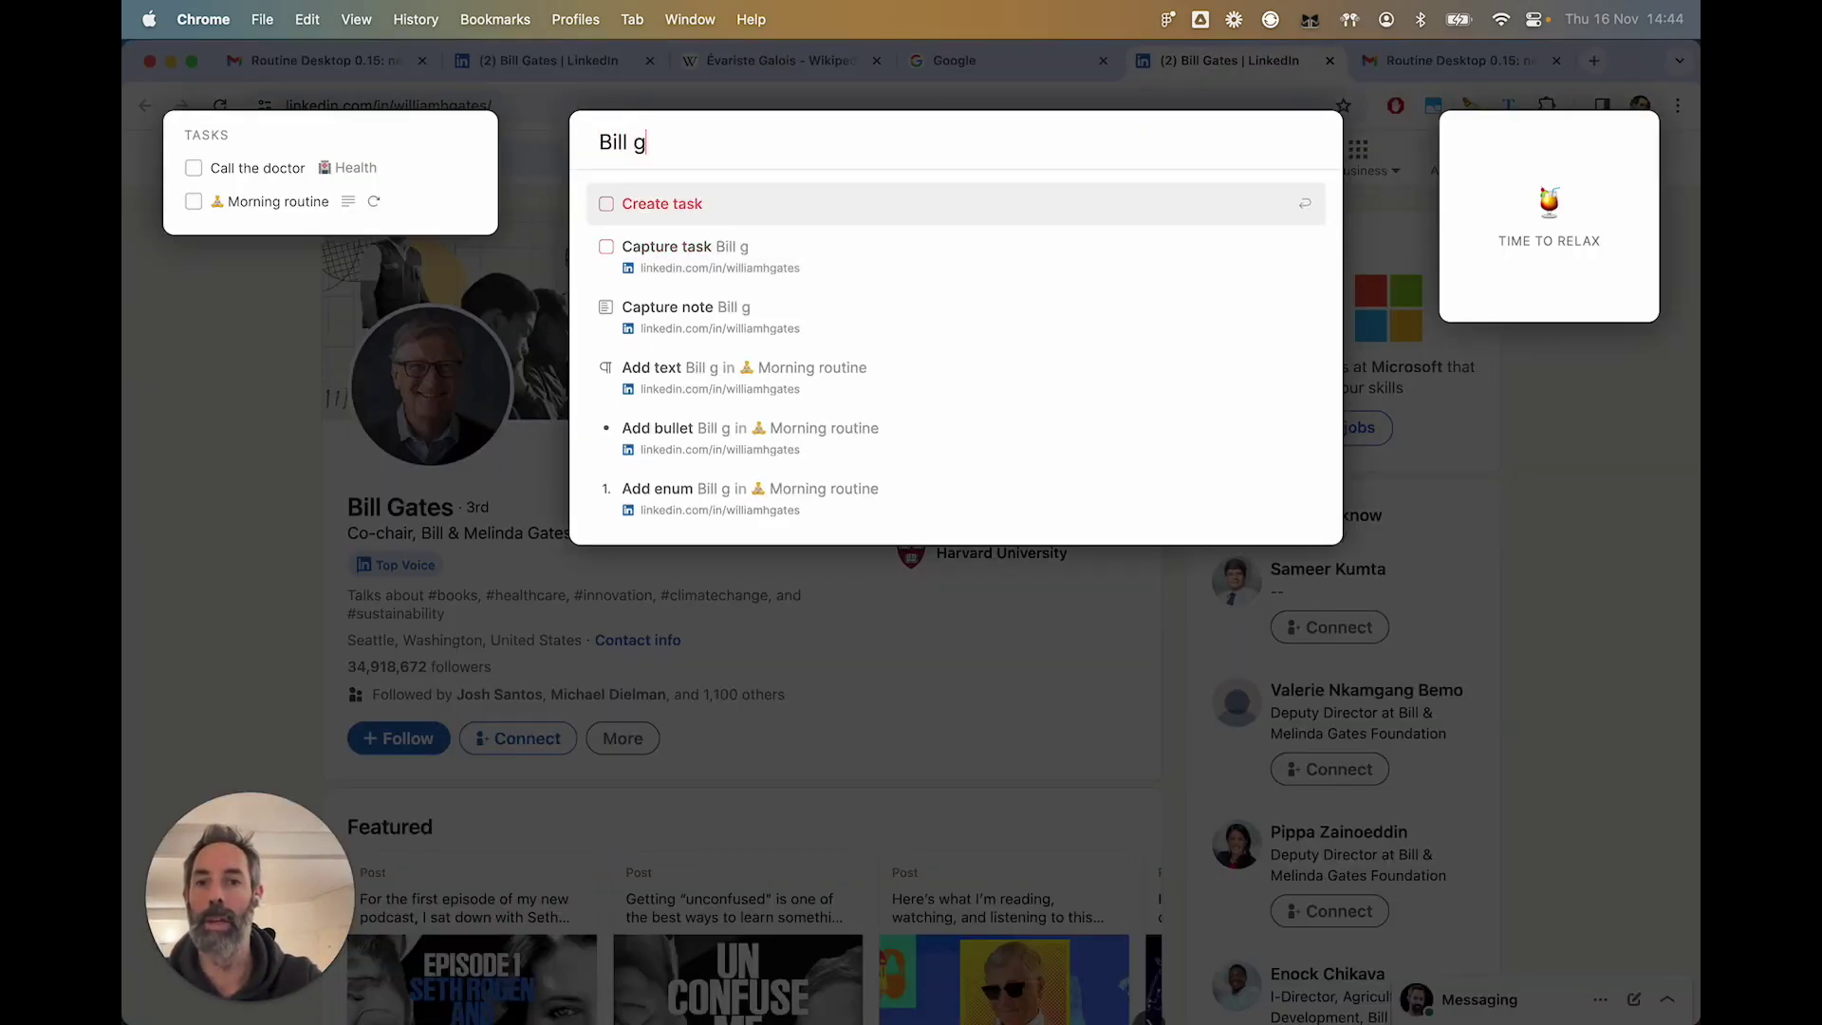
key(BackSpace)
text(Gates tomorrow)
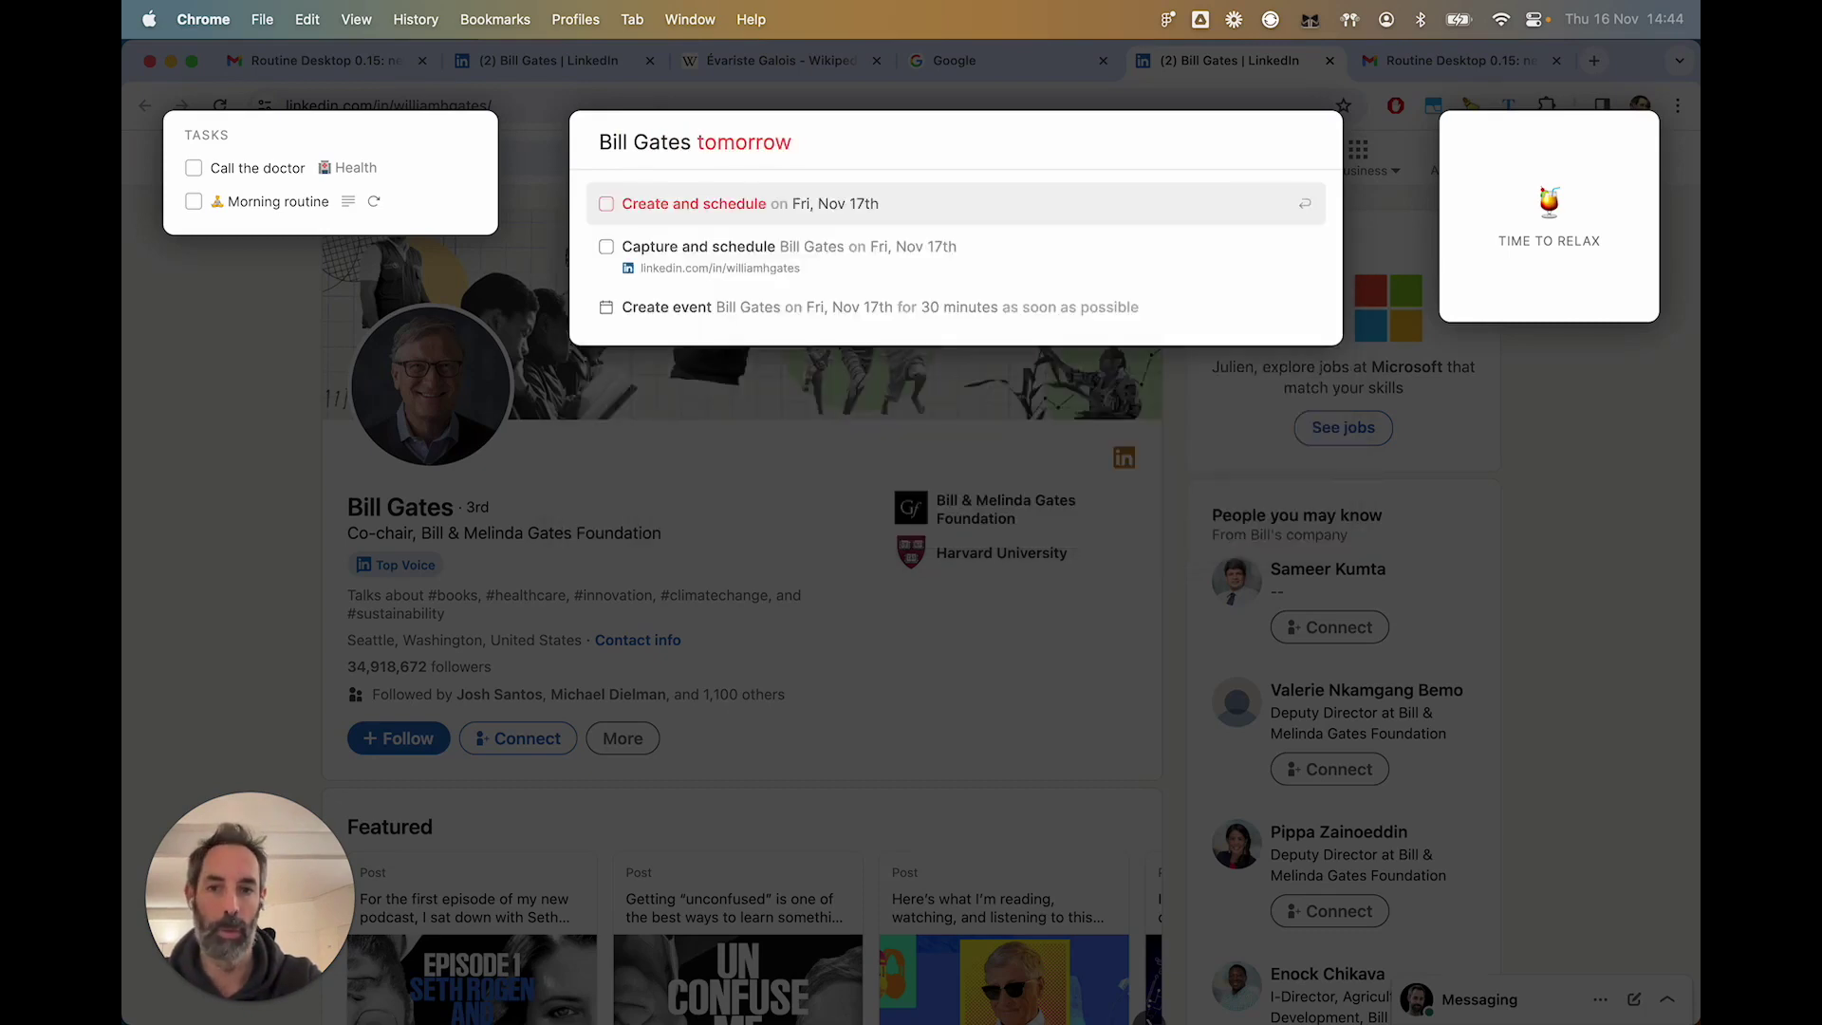
key(Up)
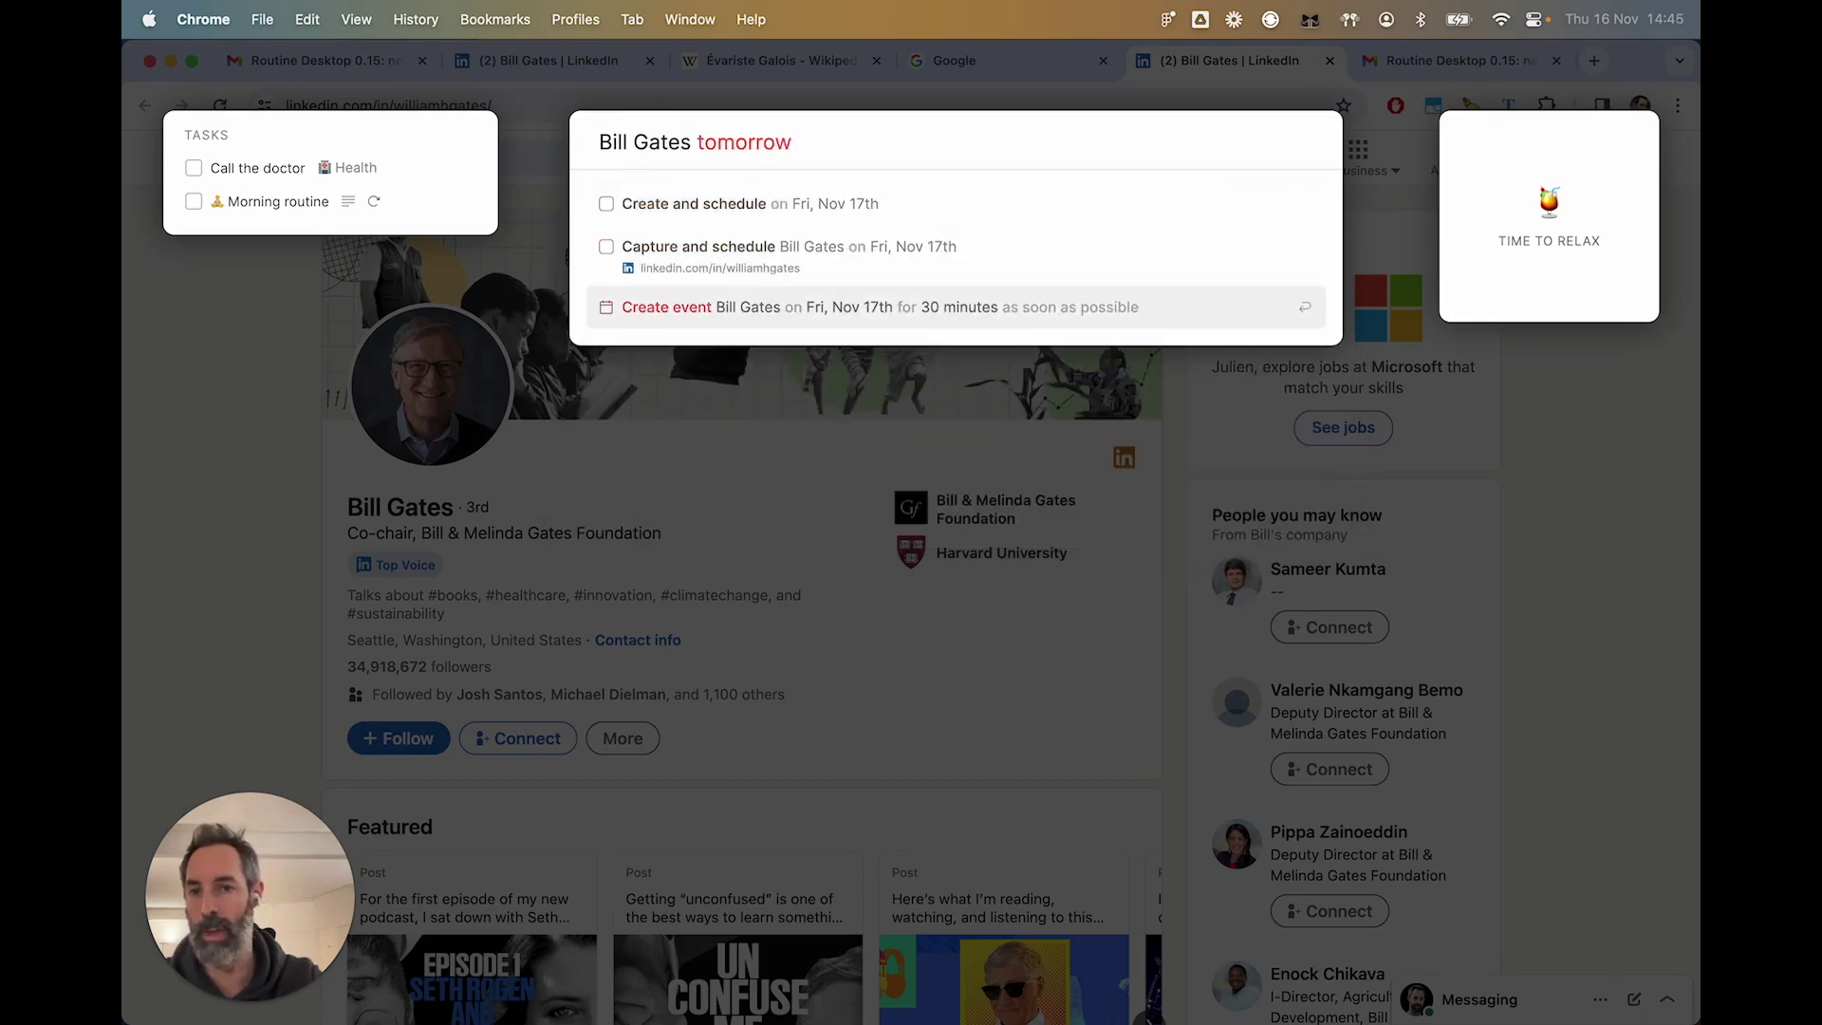
key(Up)
key(Up)
key(Down)
key(Down)
key(Up)
key(Up)
key(Down)
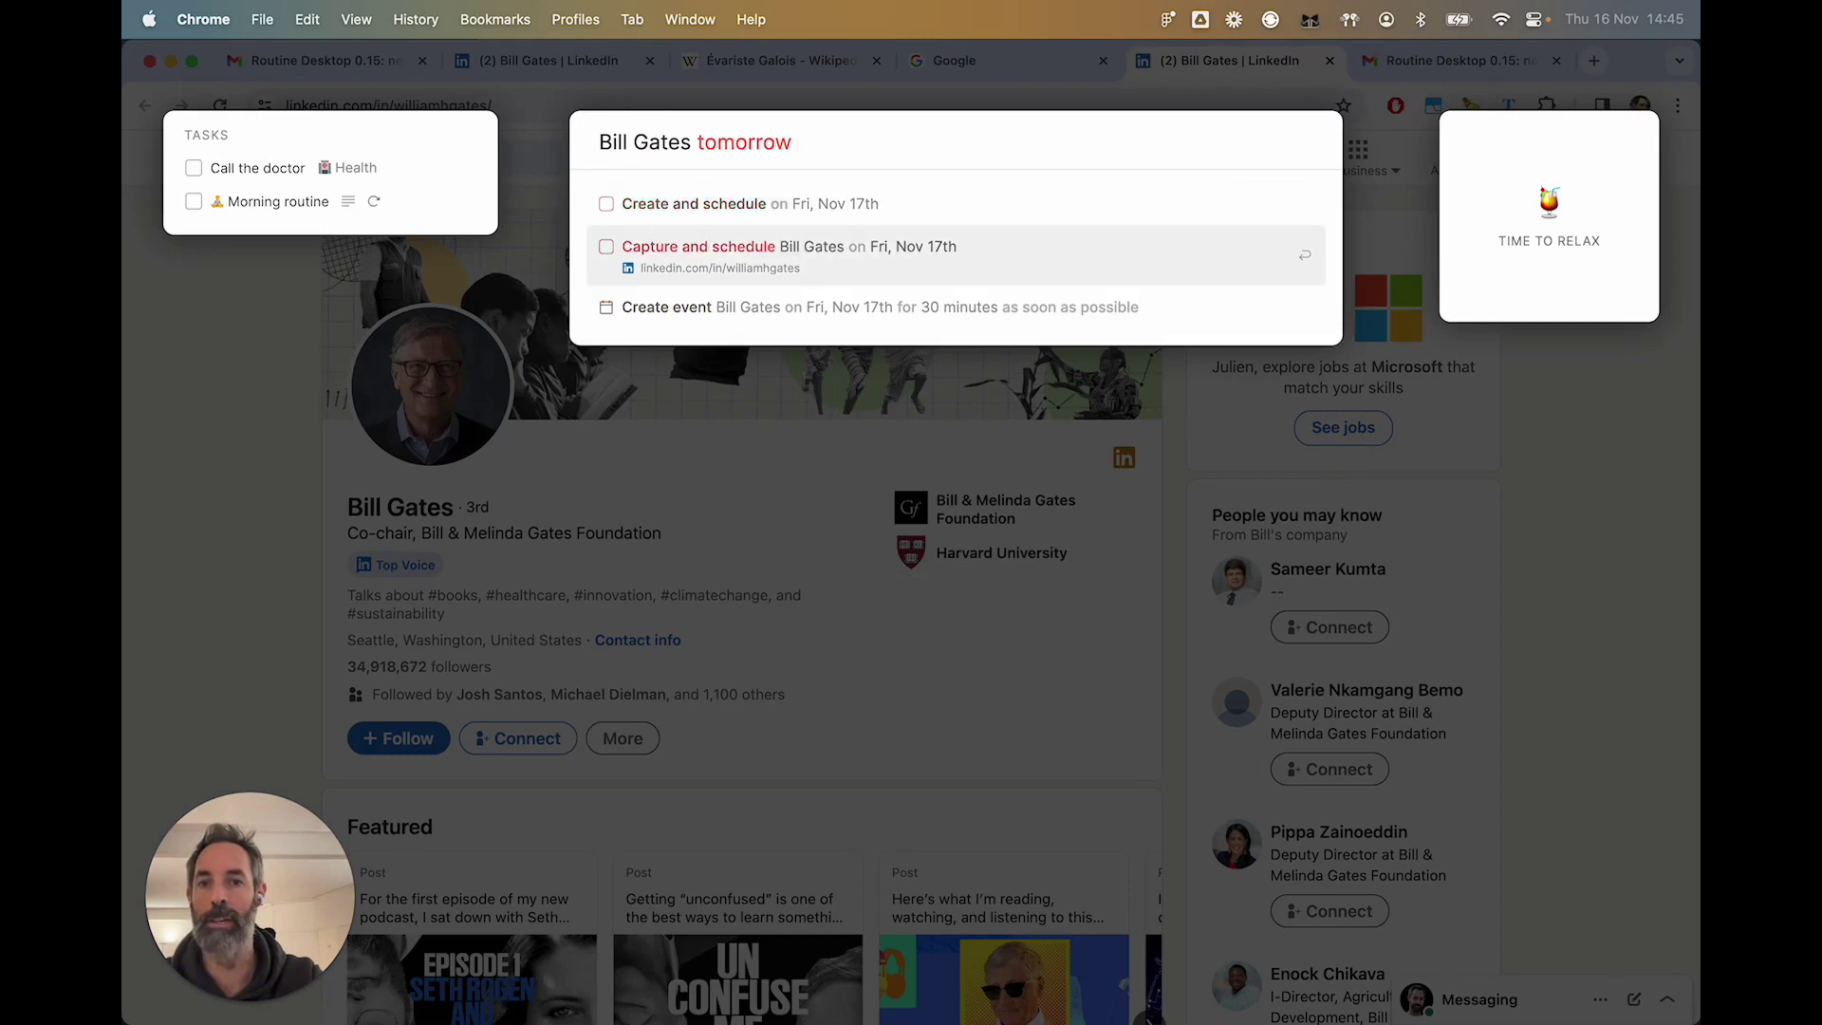
key(Down)
key(Up)
Step: Target it to Candidates / Leads and capture and schedule the task
text(> Cand)
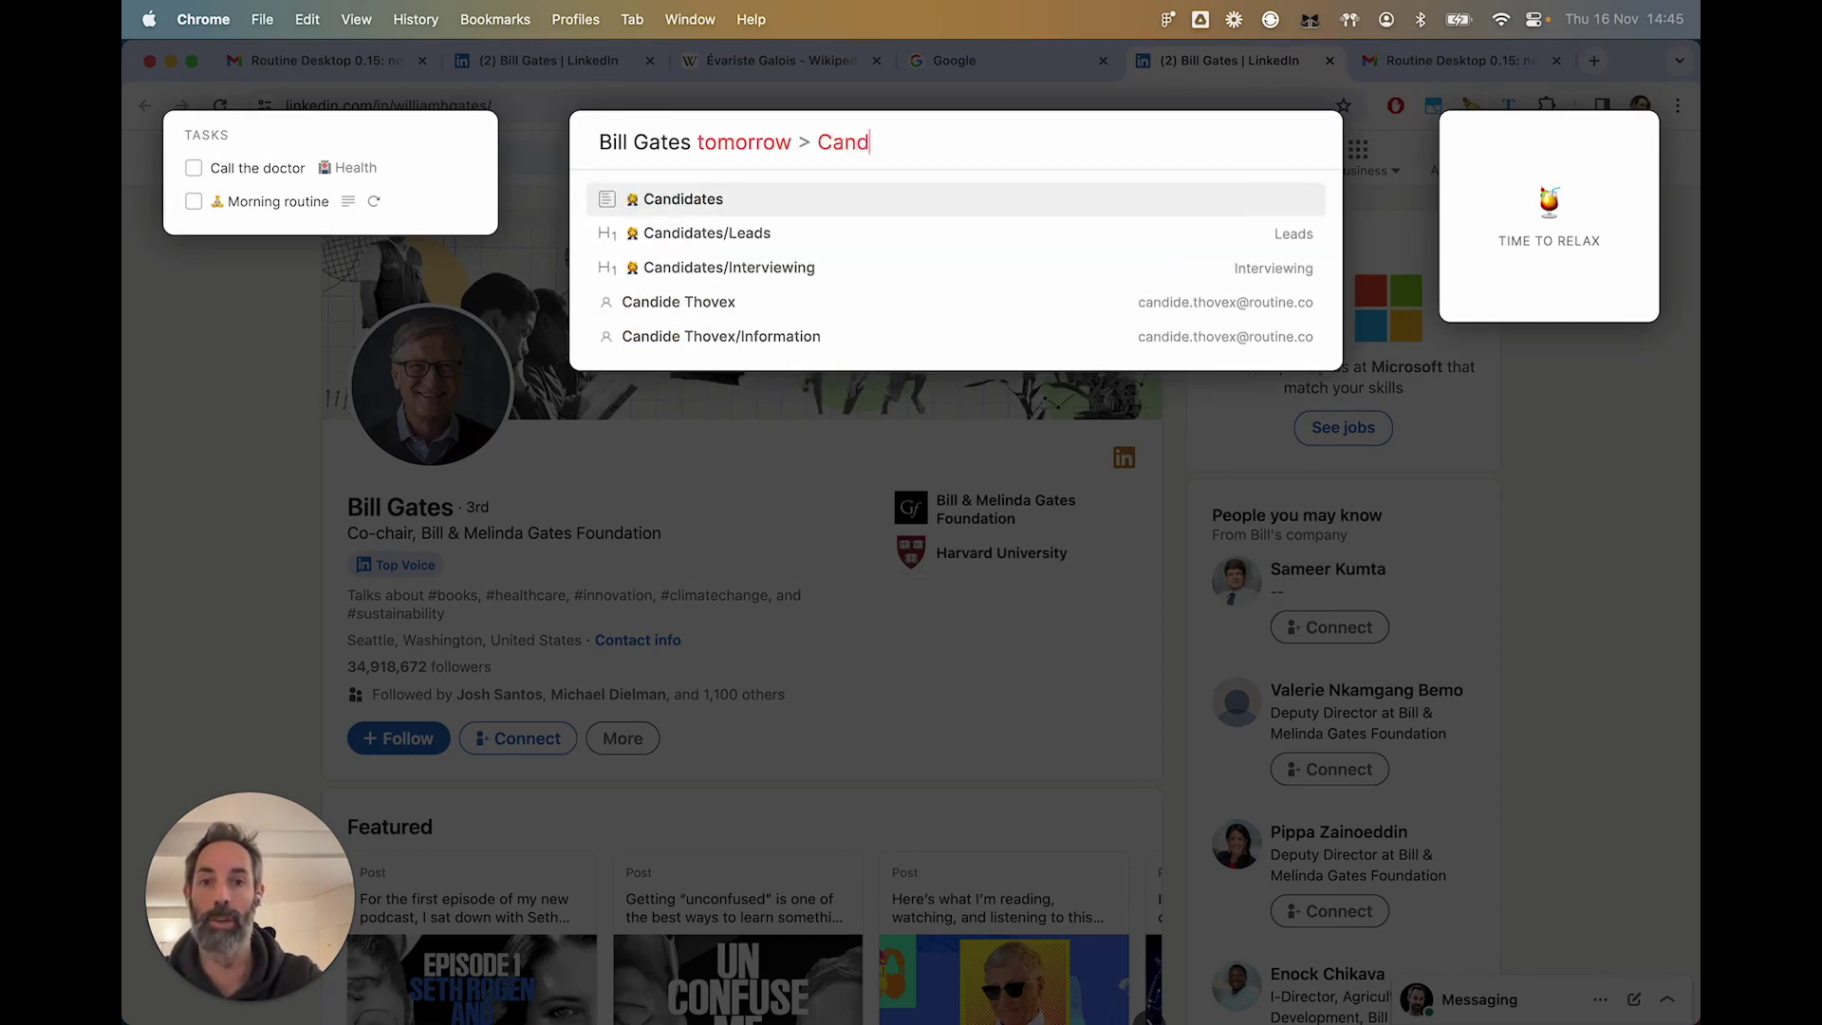
key(Return)
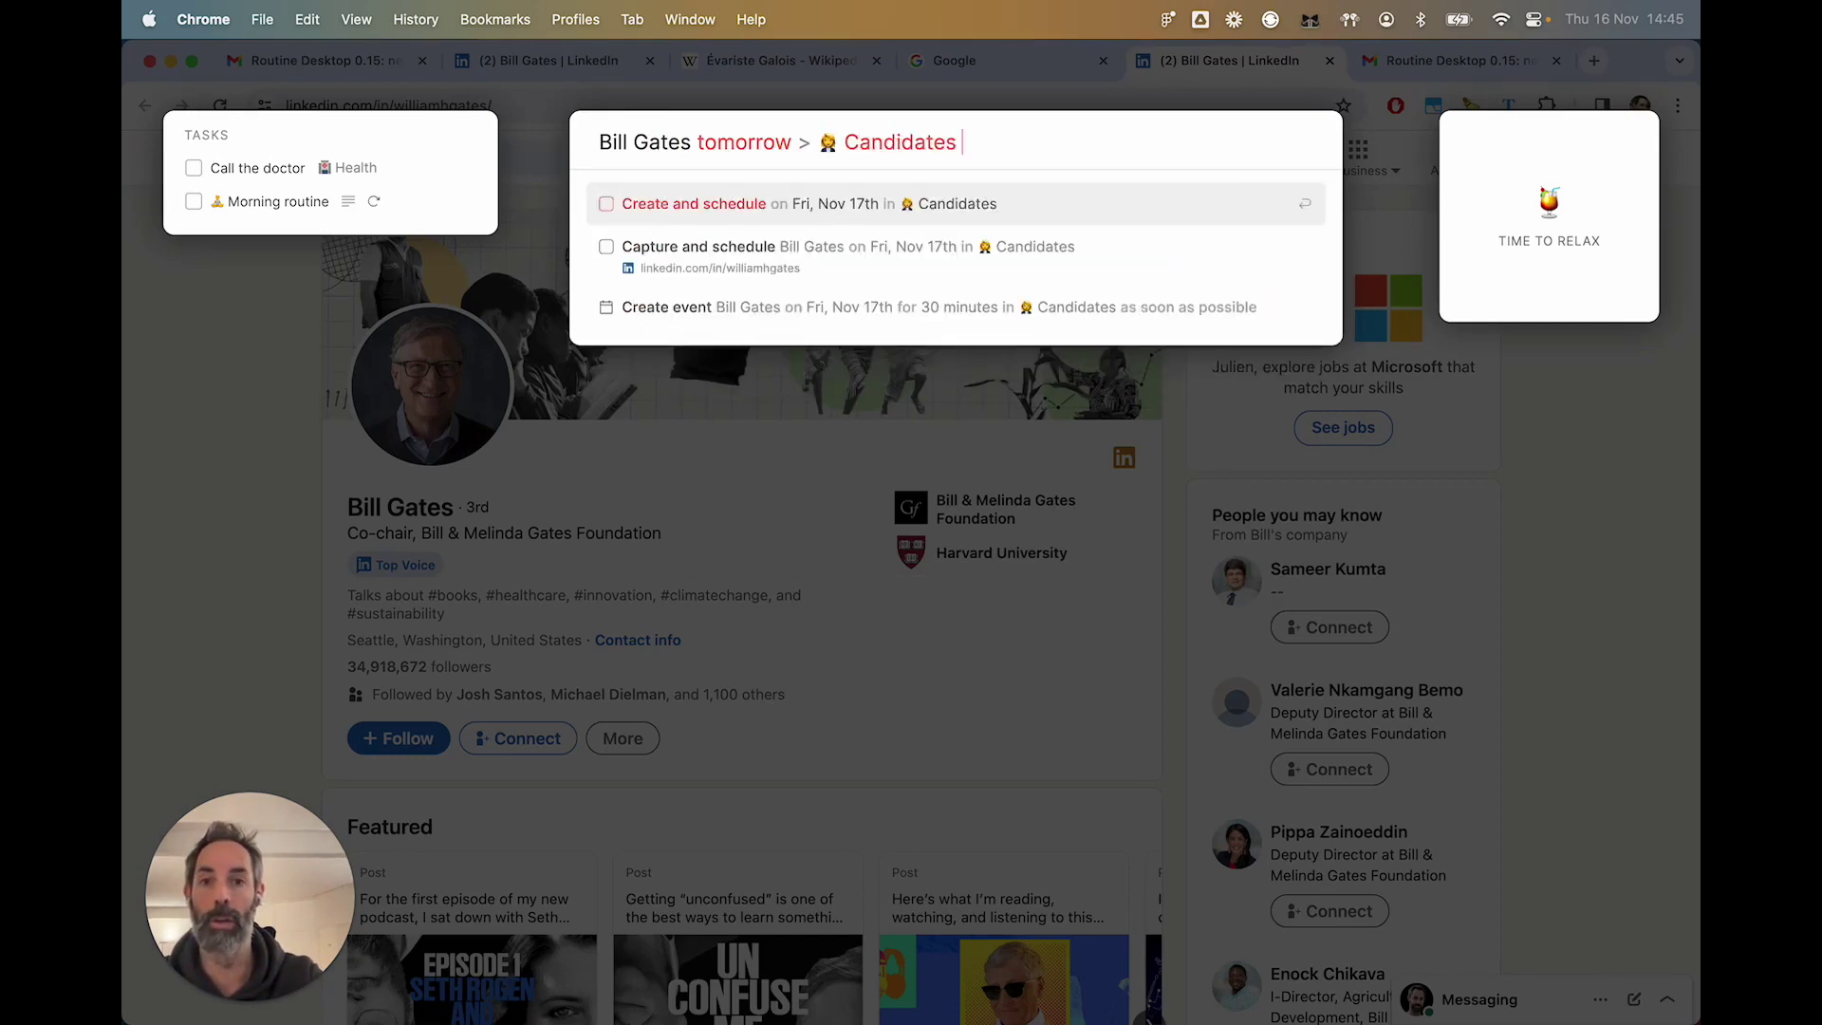
text(/Le)
key(Return)
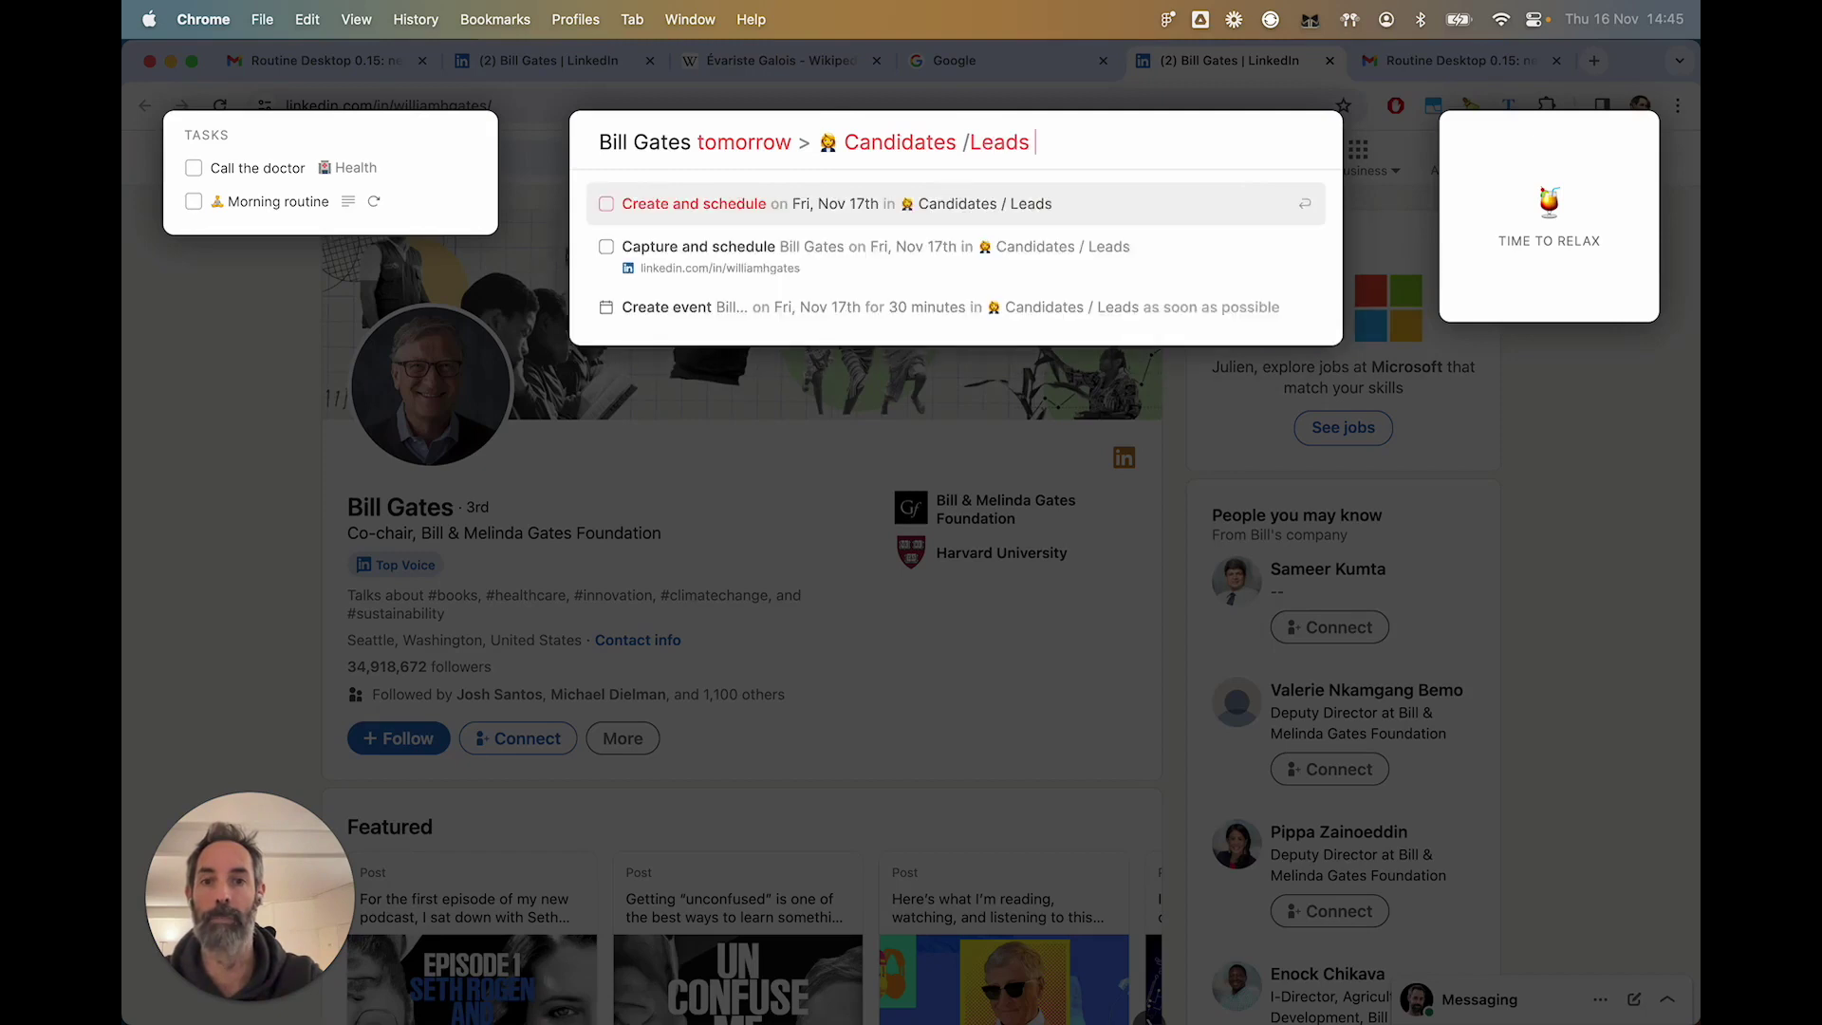
click(760, 254)
Step: Bring Routine forward and open the Candidates page to see the Bill Gates task under Leads
key(ctrl+Right)
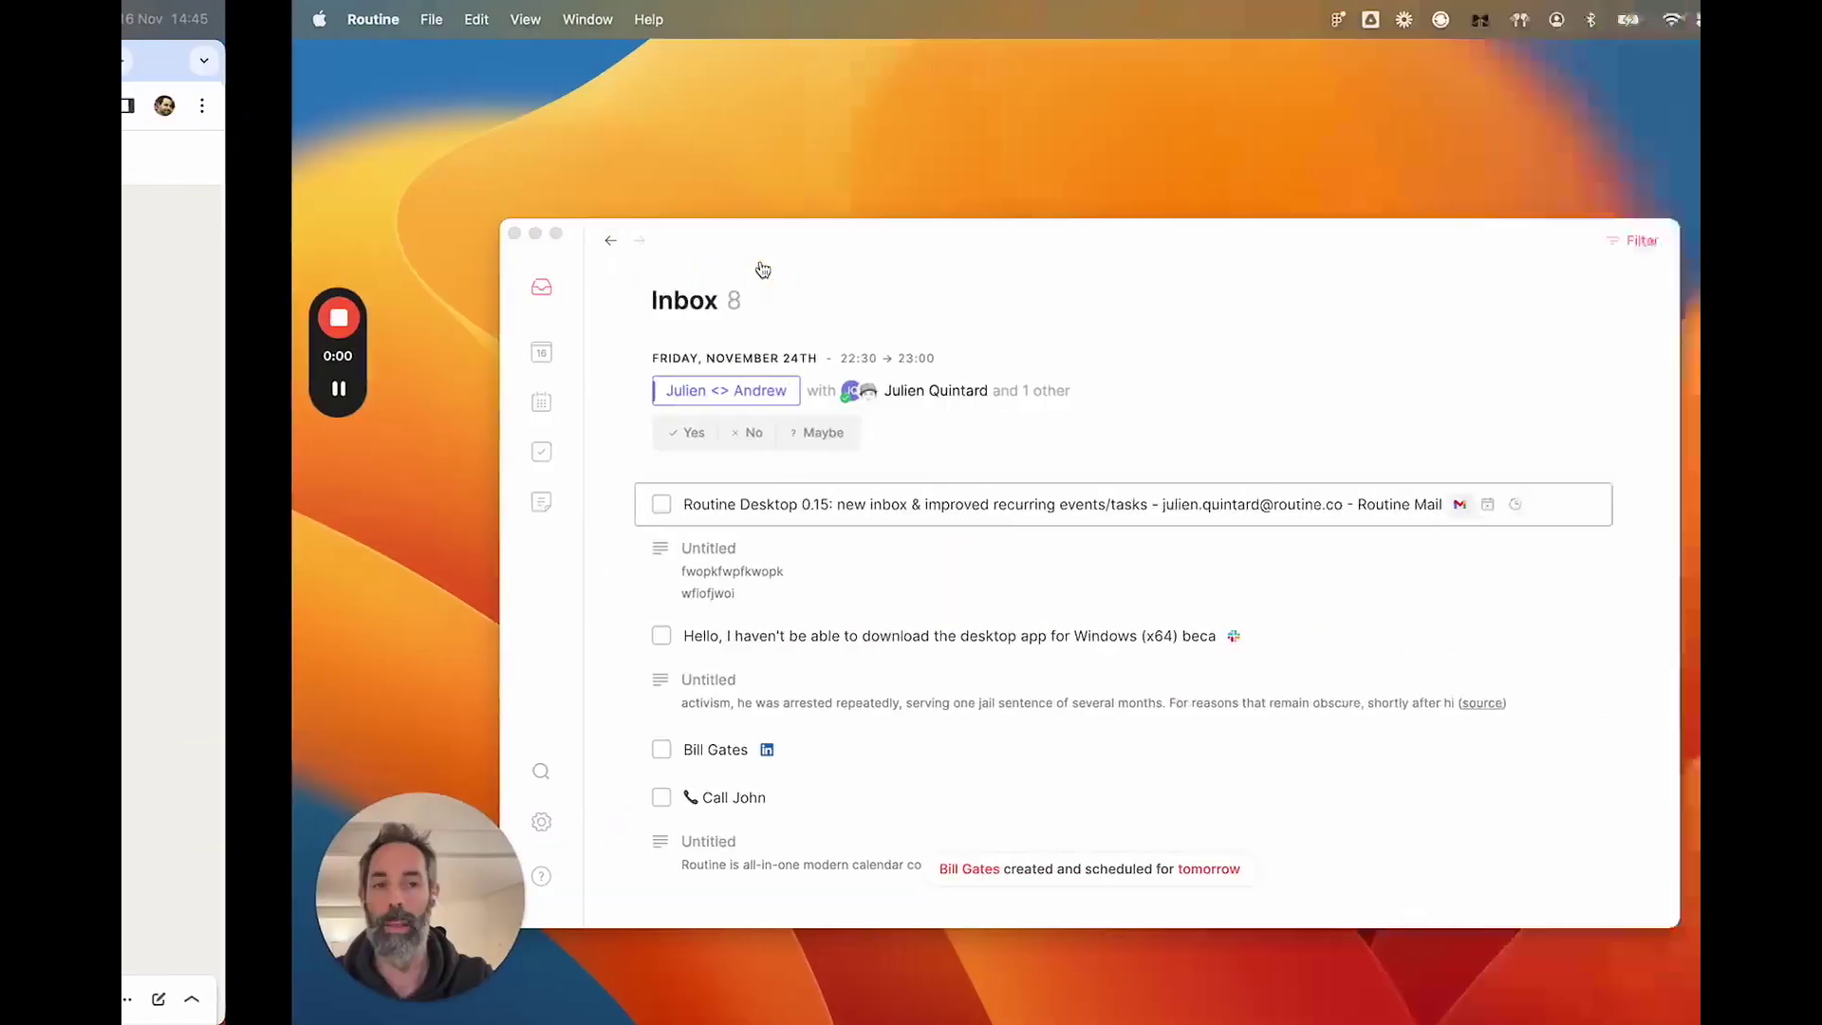
click(374, 499)
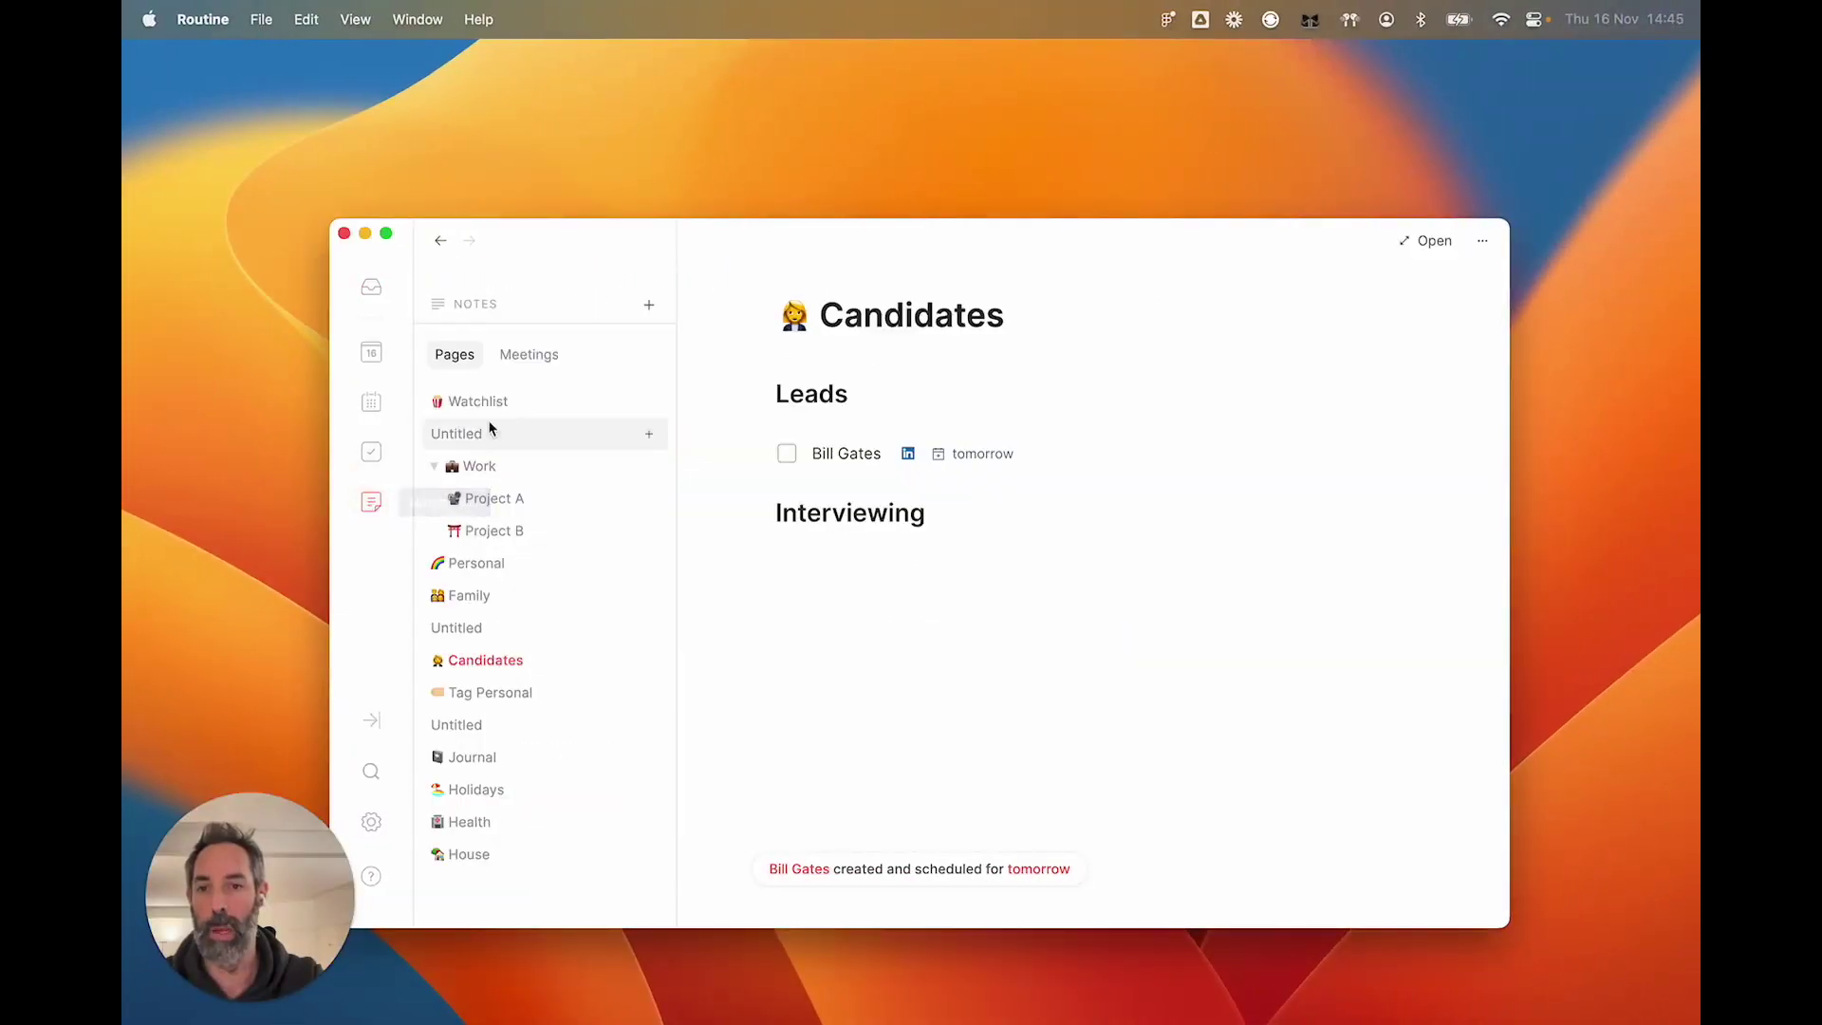